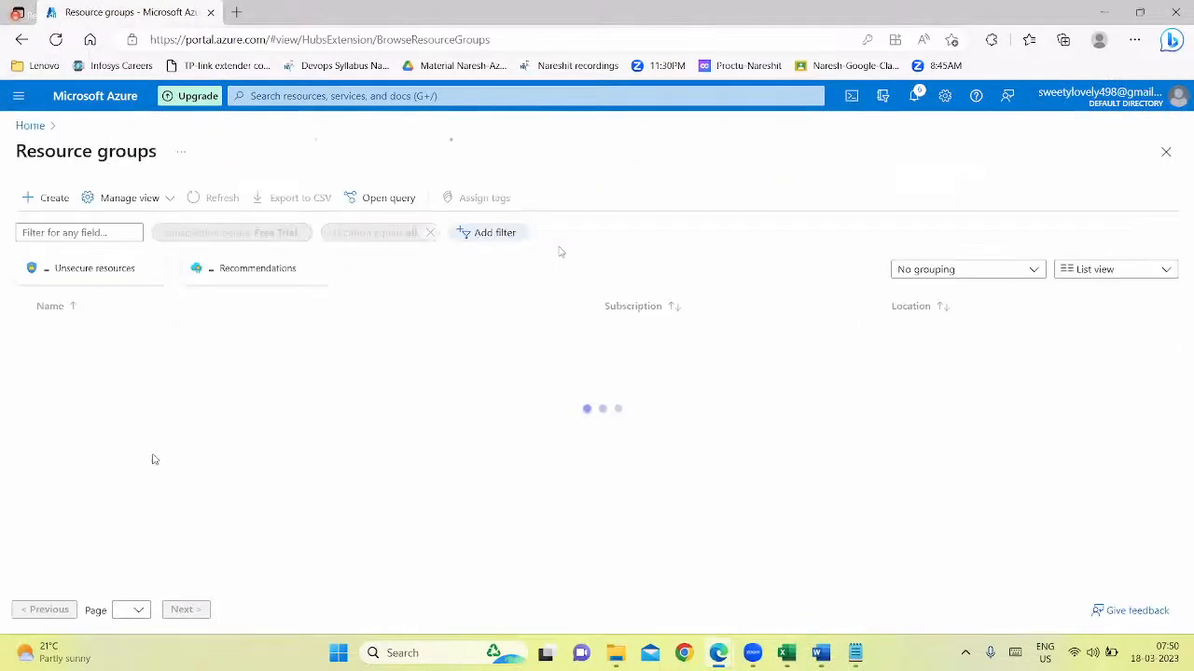
Open the NareshRG resource group, examine the resources it contains, and return to the portal home page
click(78, 333)
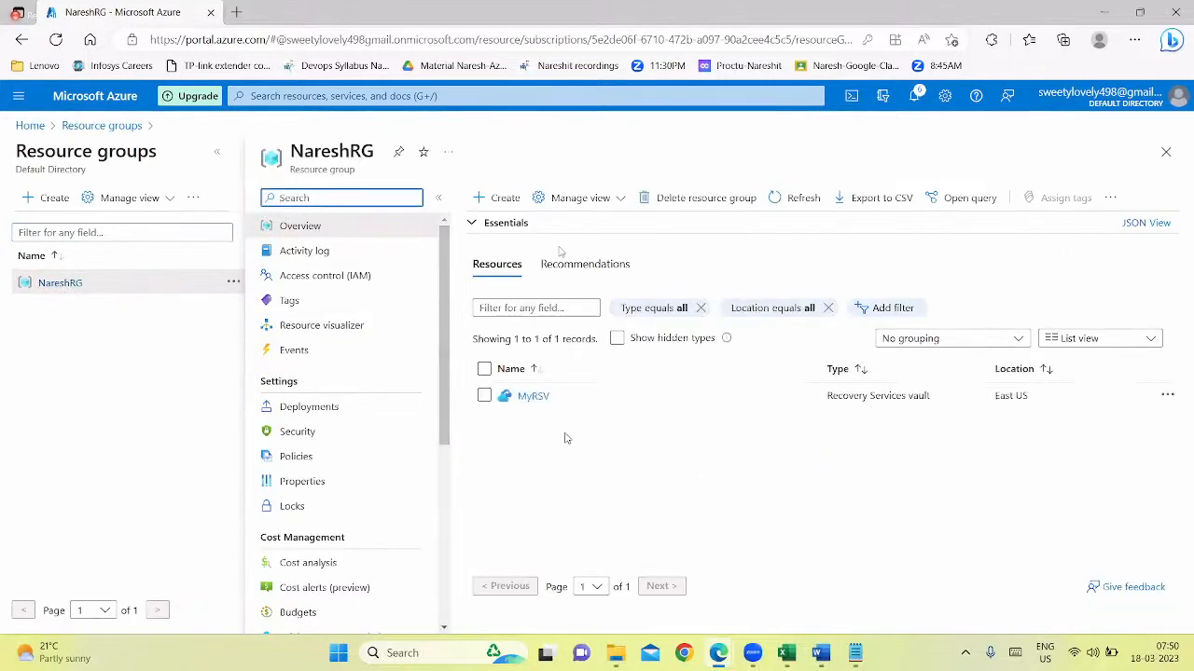
click(119, 402)
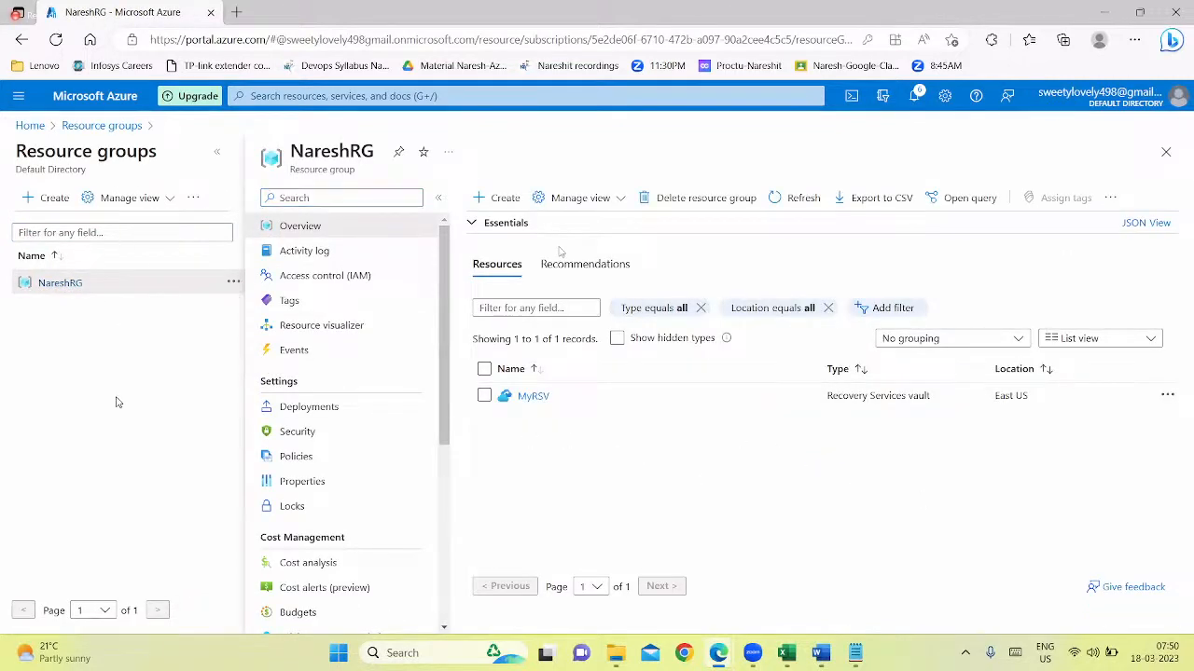
click(30, 125)
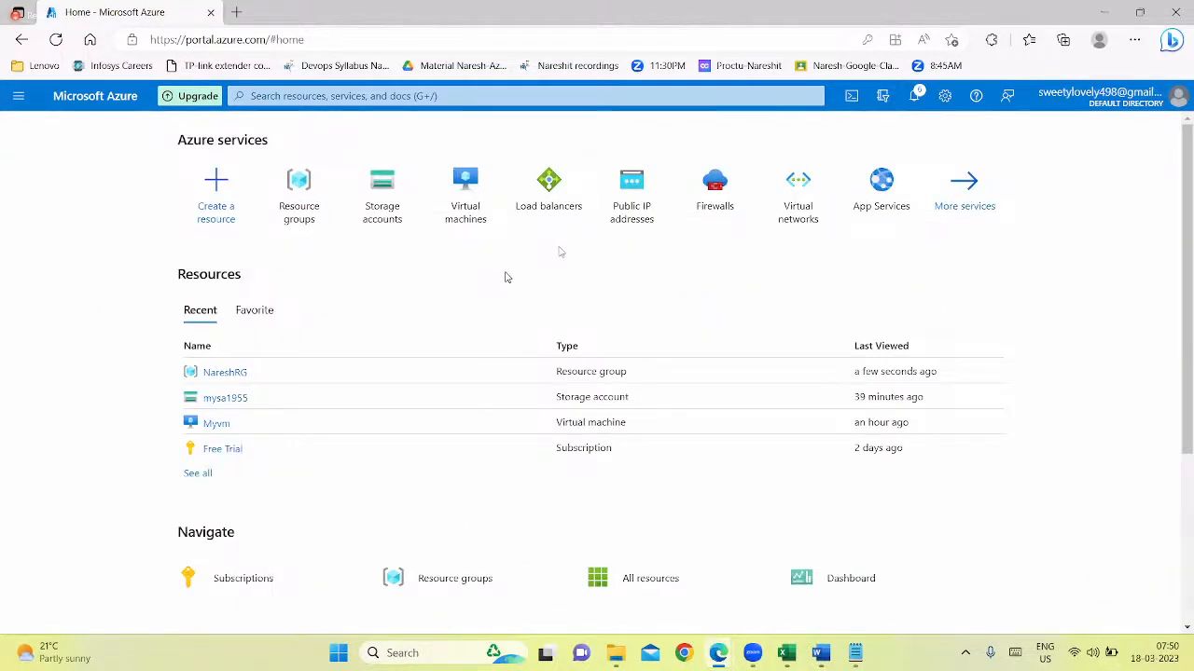
Switch to Notepad and add the line "App services>>PAAS" below the Traffic Manager Profile note, separated by a blank line
click(856, 652)
key(BackSpace)
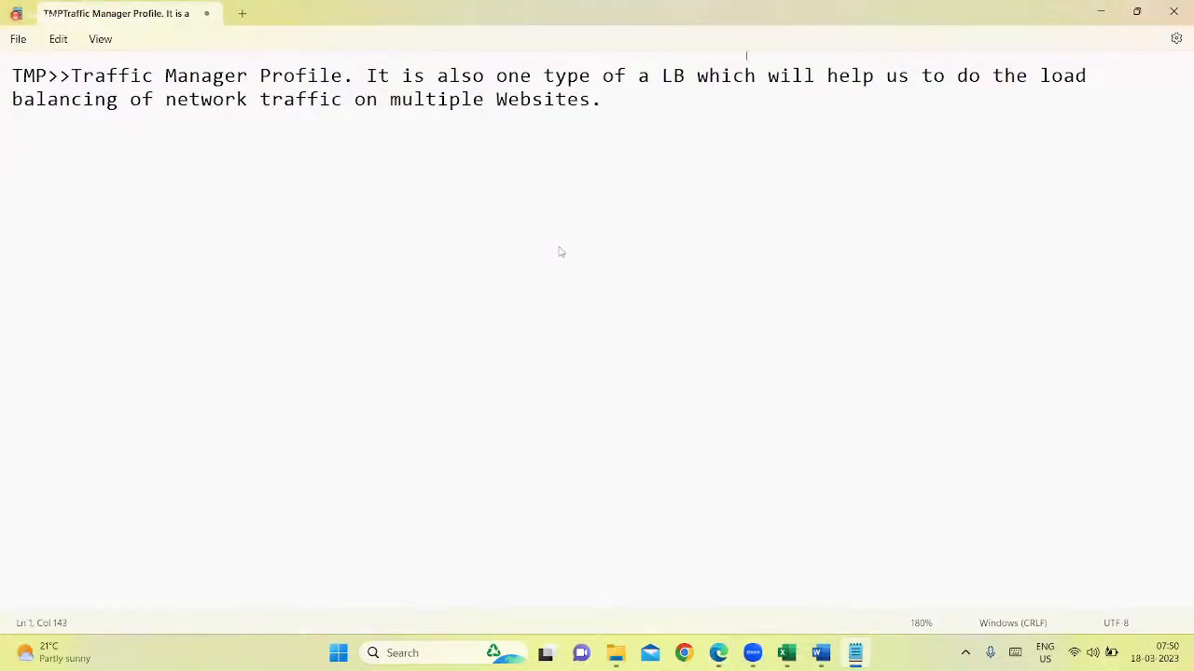
key(Return)
key(Return)
text(PAASApp services)
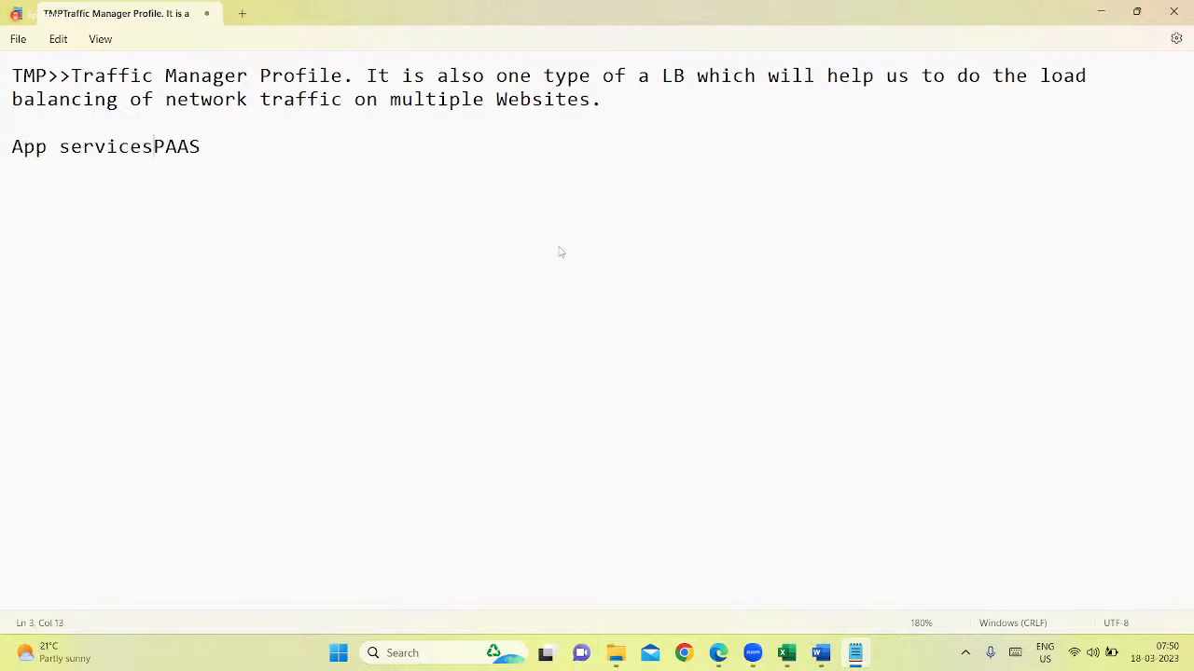
text(>>)
drag(225, 149, 35, 149)
Switch back to the Azure portal, search for "app services", open App Services and start creating a web app
key(alt+Tab)
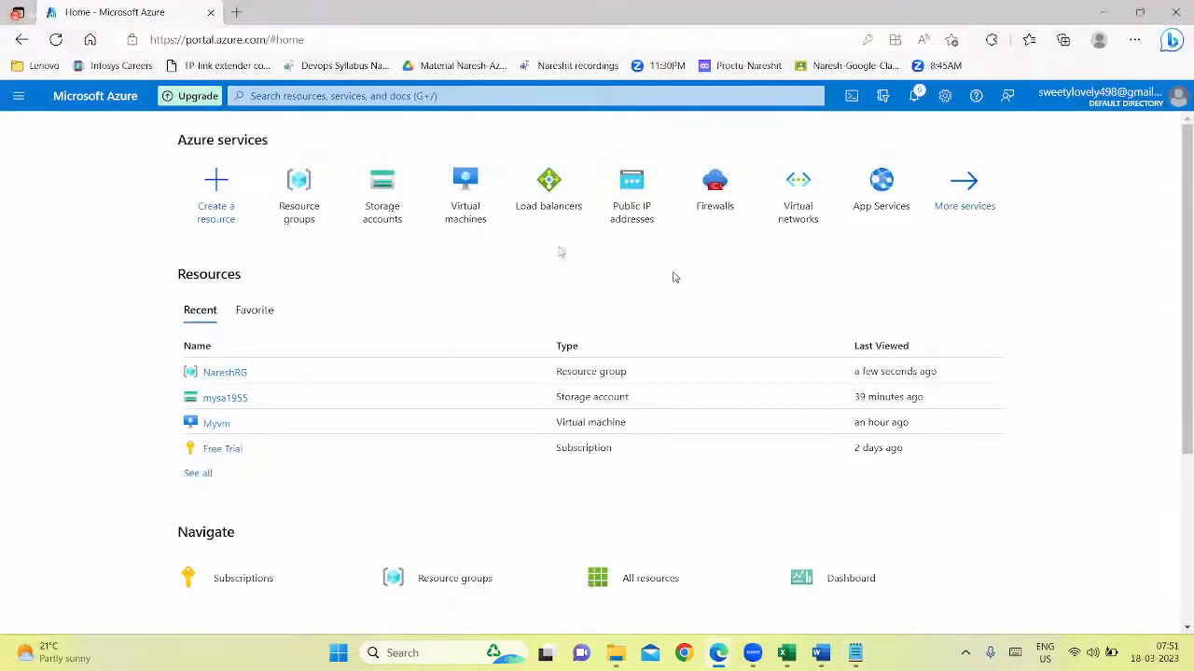
click(429, 103)
text(a)
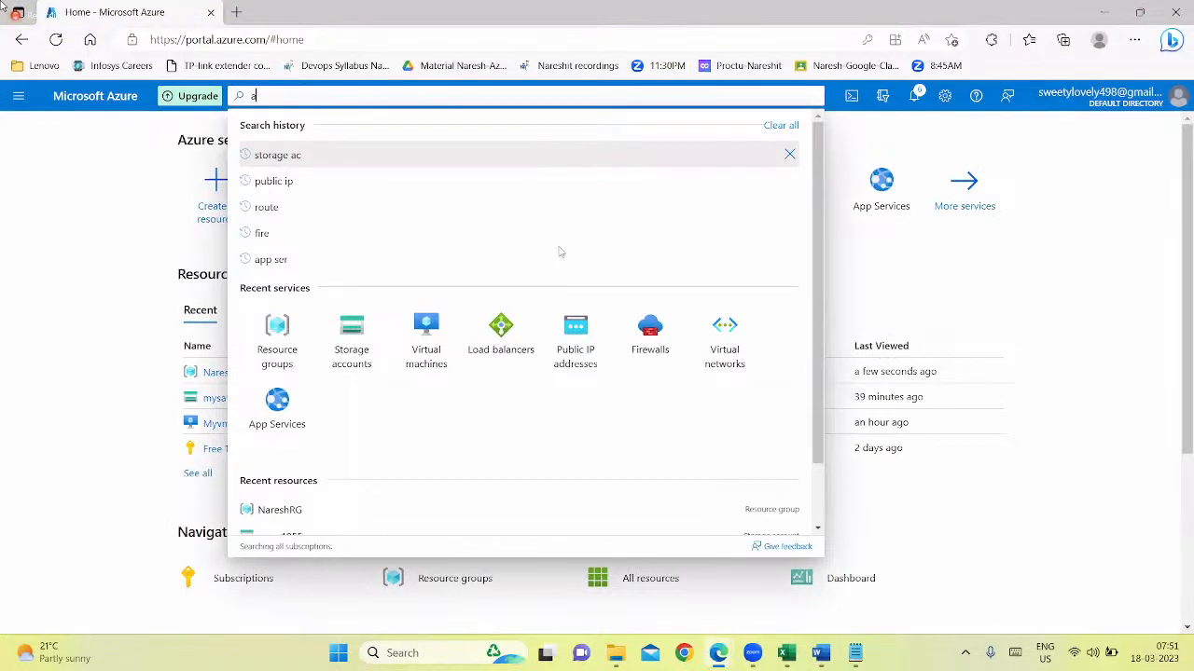
text(pp services)
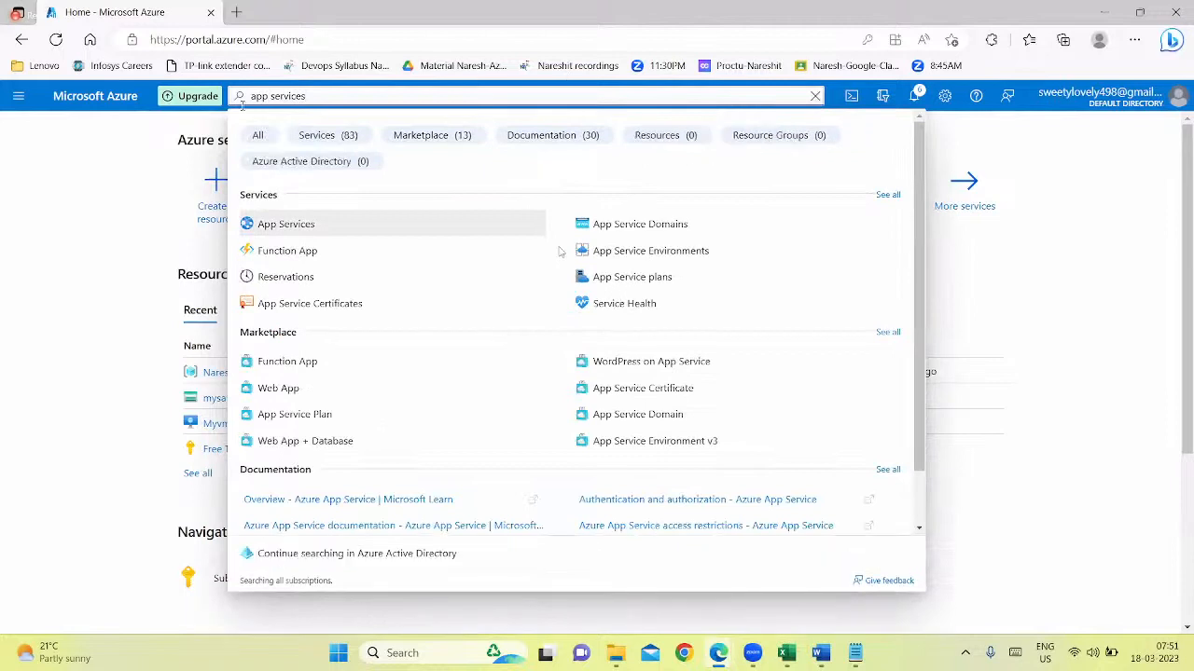
key(Return)
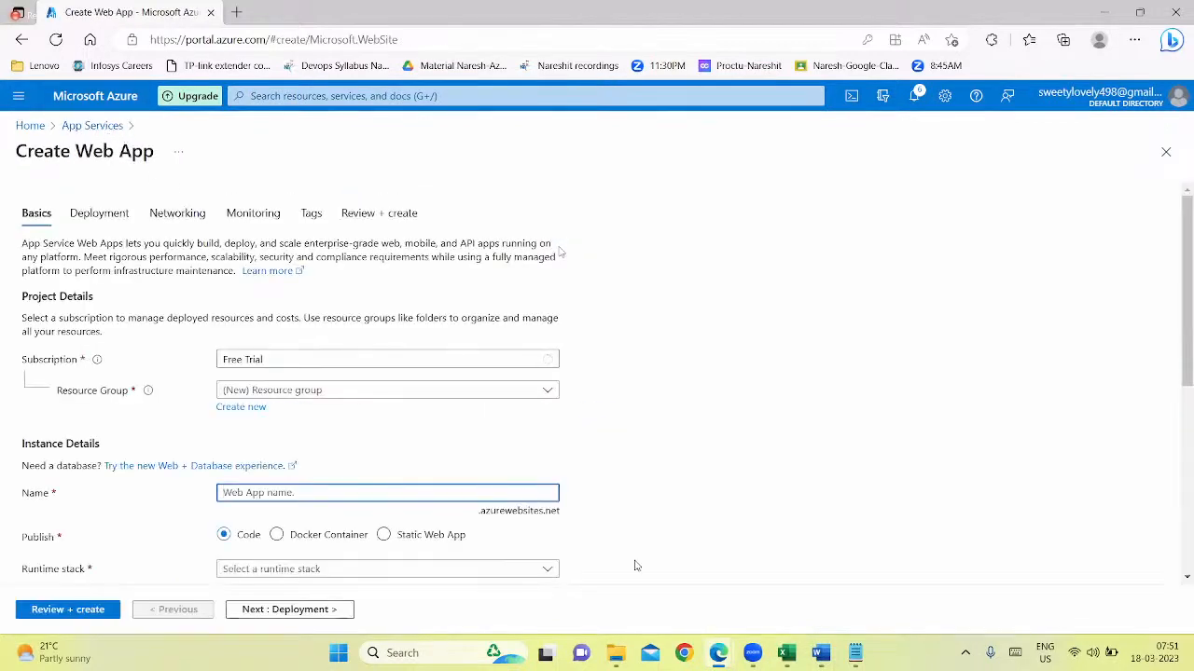
Assign the new web app to the existing NareshRG resource group
drag(235, 150, 186, 150)
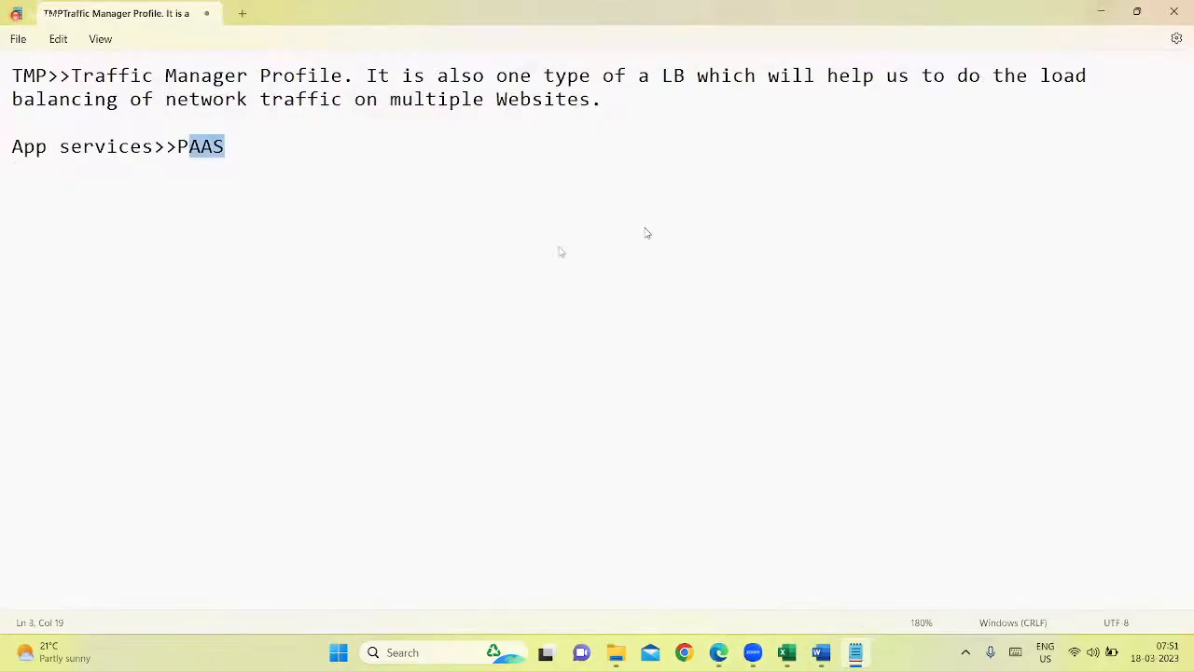
key(alt+Tab)
scroll(233, 280, down, 3)
click(229, 270)
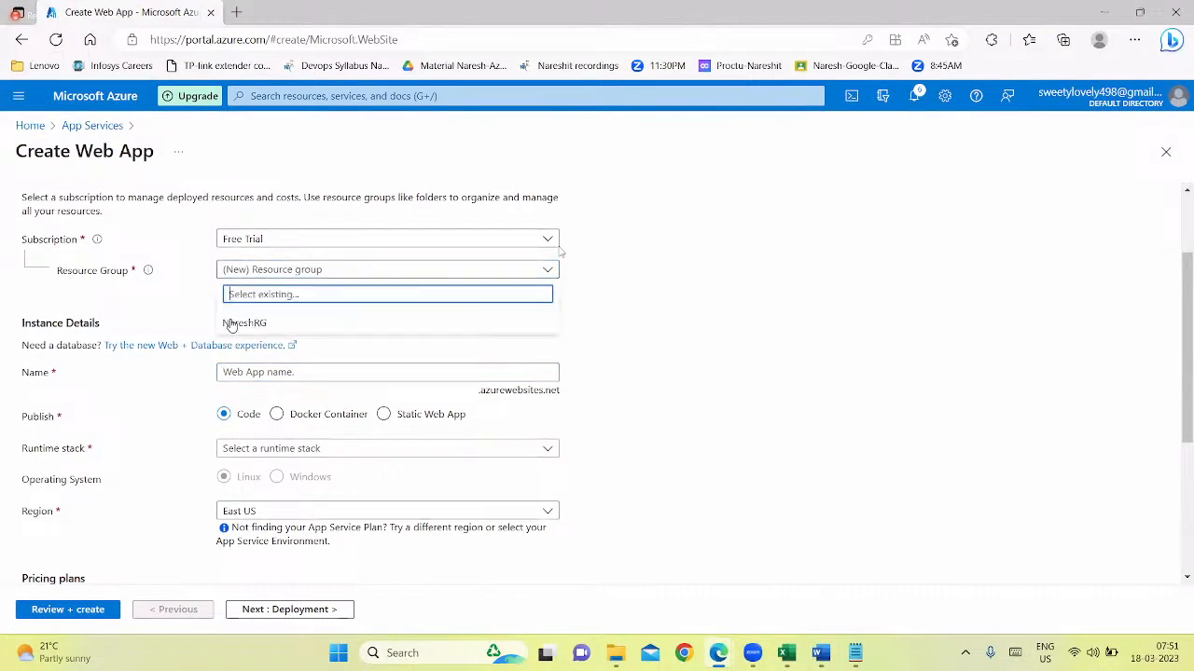
click(244, 323)
Name the web app Myapp1515 in the instance details
scroll(282, 261, down, 2)
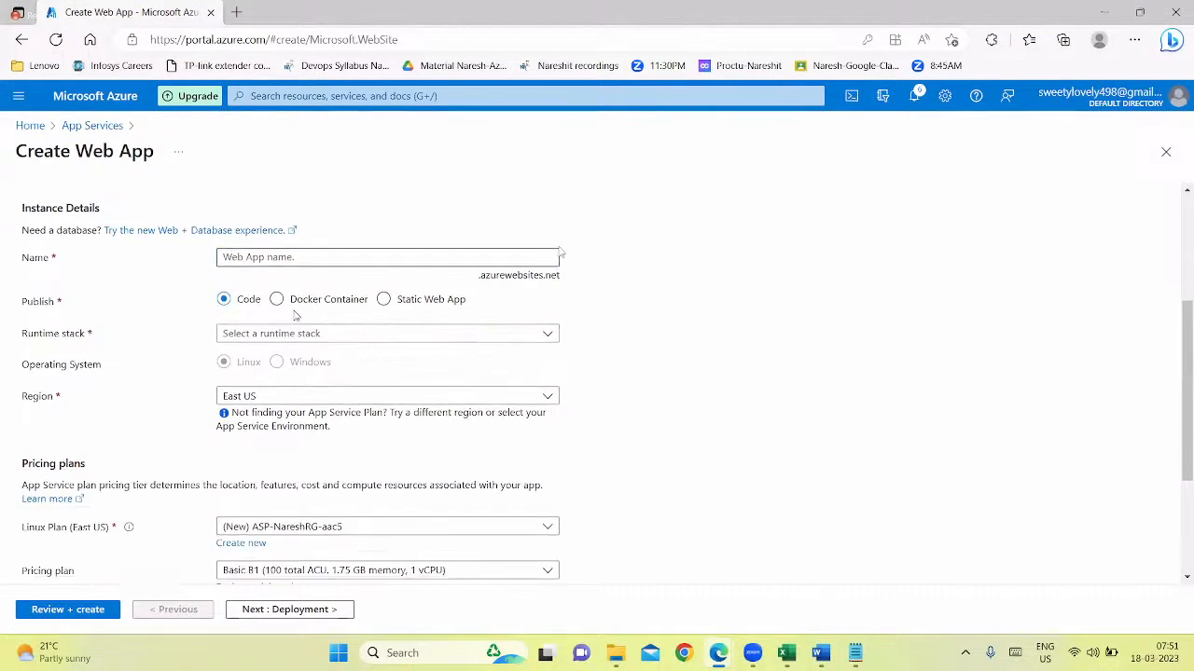
click(283, 255)
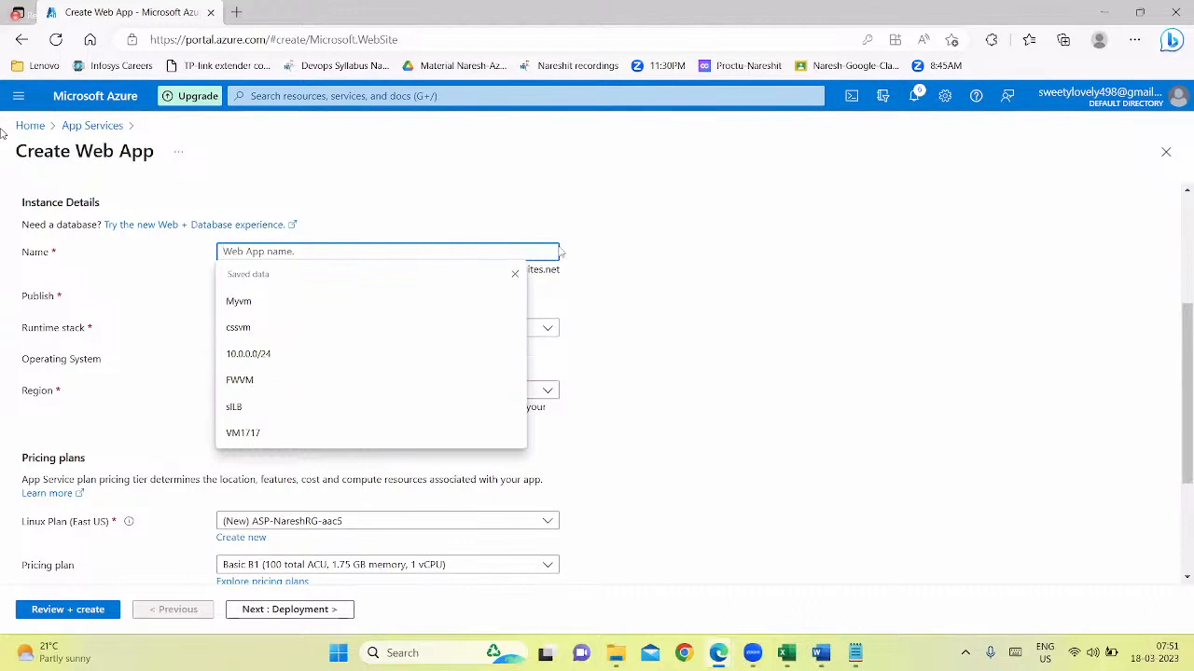
text(Mya)
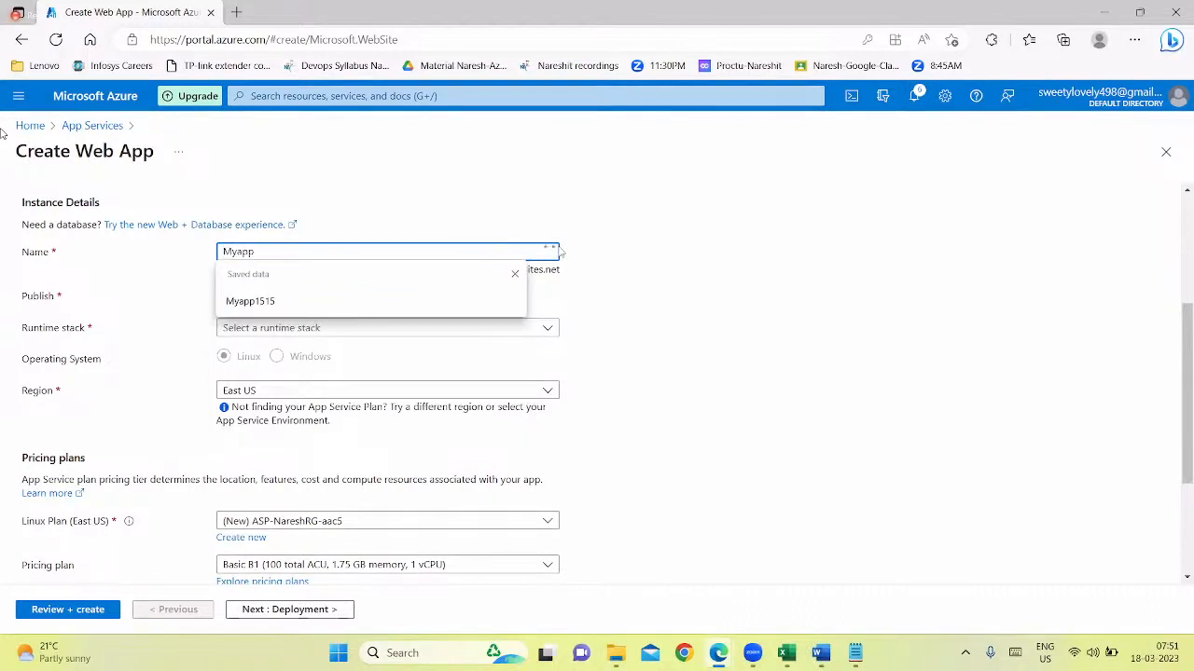
text(pp)
key(Down)
key(Return)
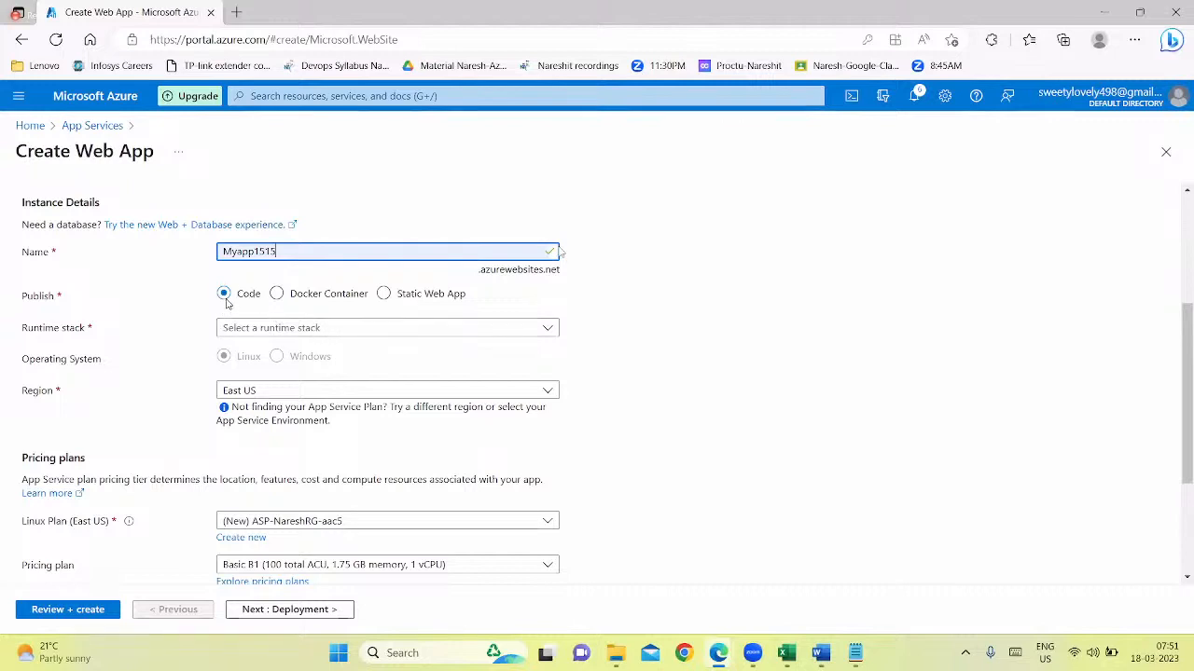
Review the available runtime stacks and choose ASP.NET V3.5 for the web app
click(270, 330)
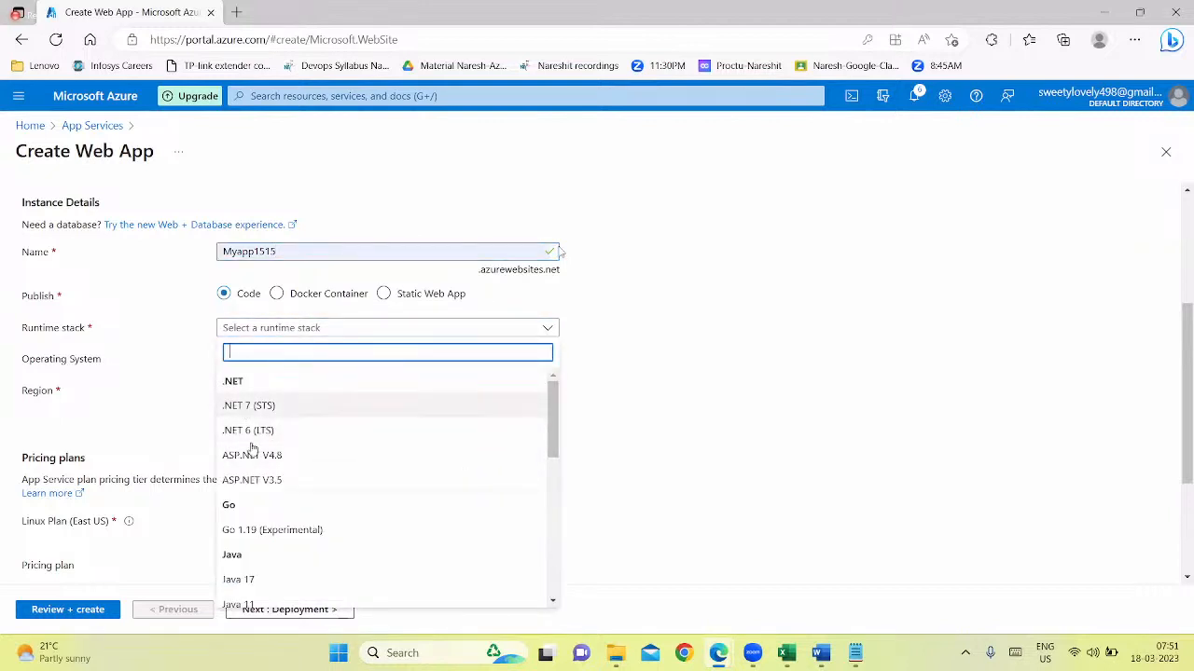
scroll(244, 425, down, 1)
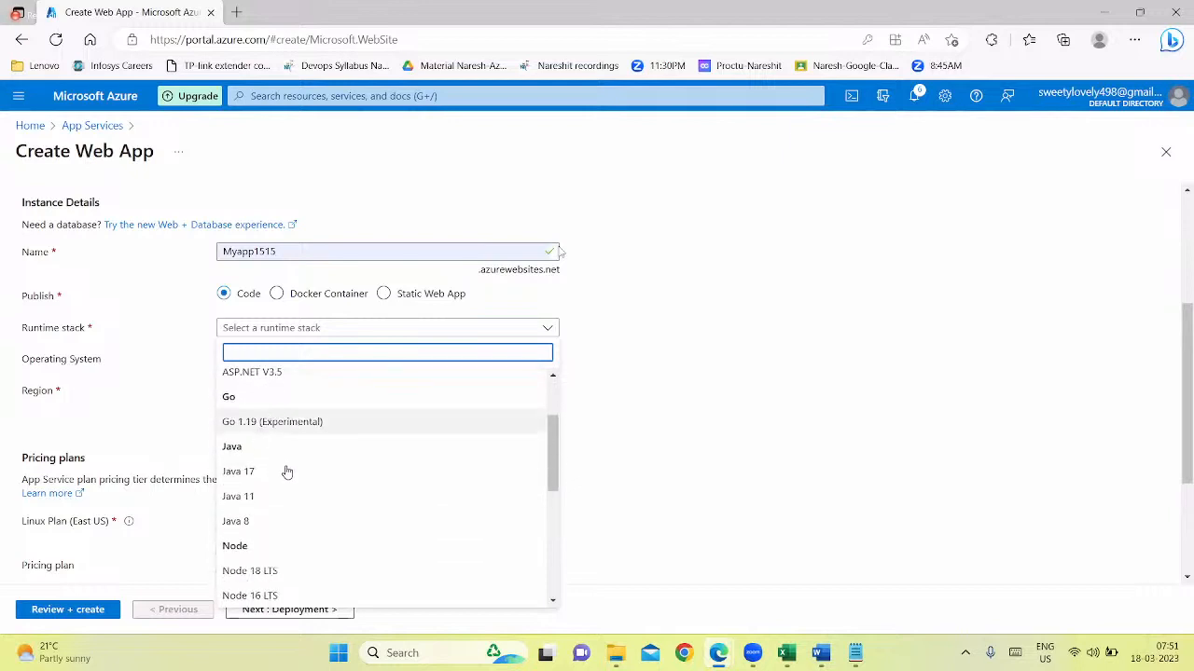
scroll(247, 439, down, 1)
scroll(252, 453, down, 3)
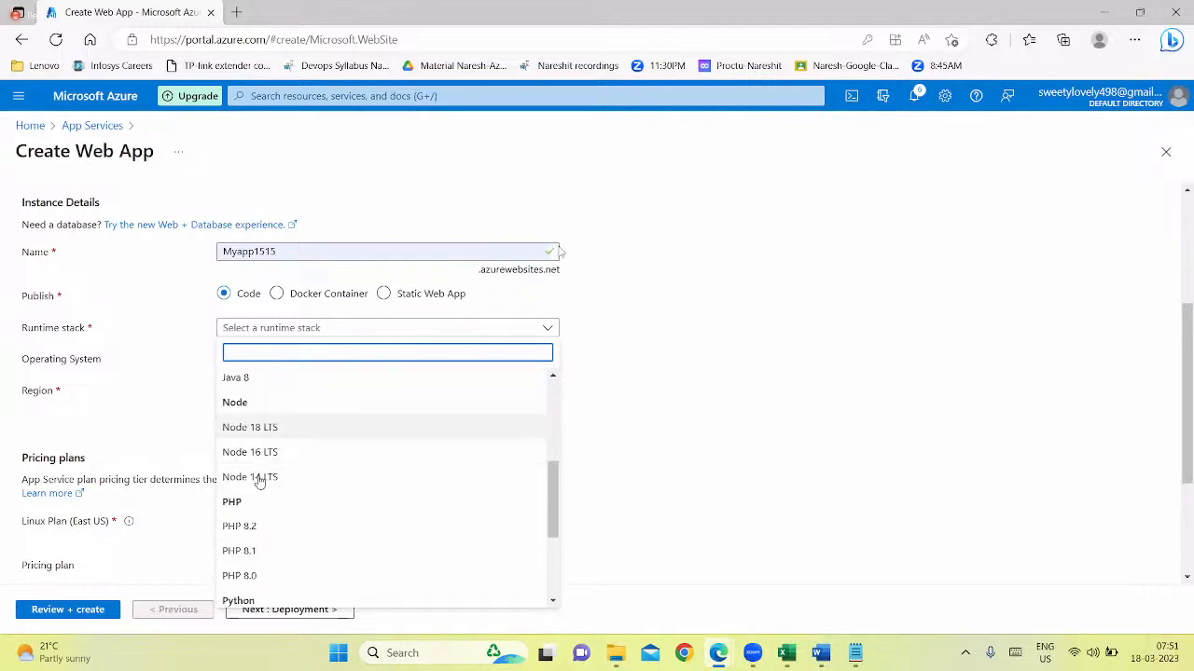
scroll(255, 485, down, 1)
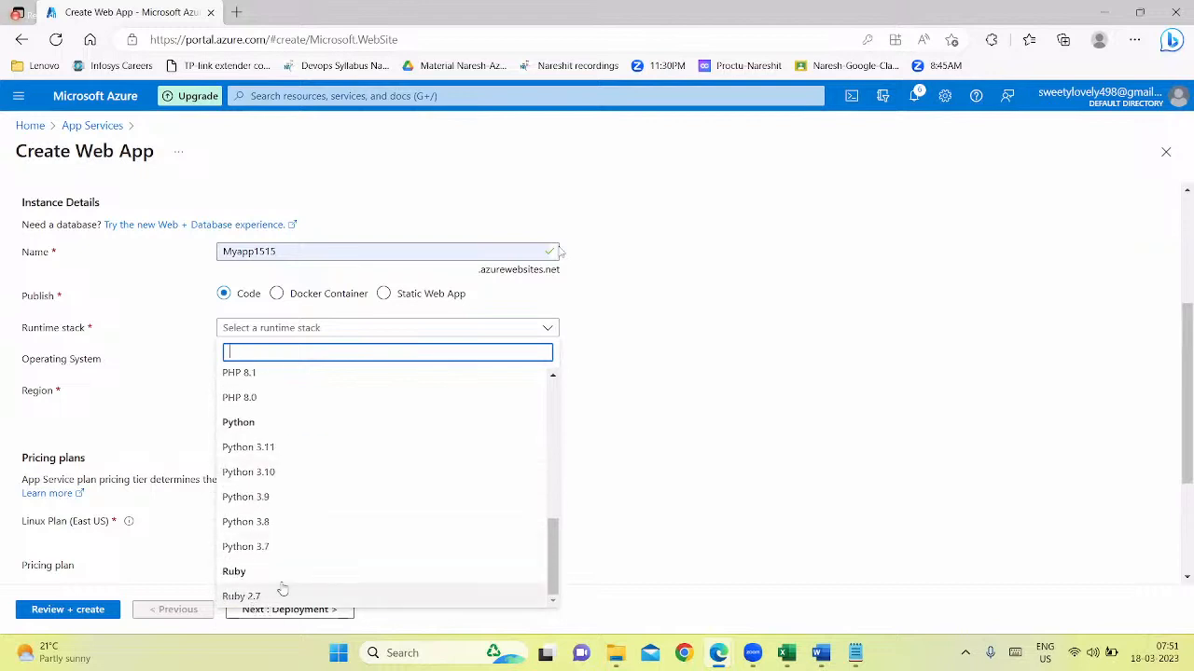
drag(556, 564, 556, 384)
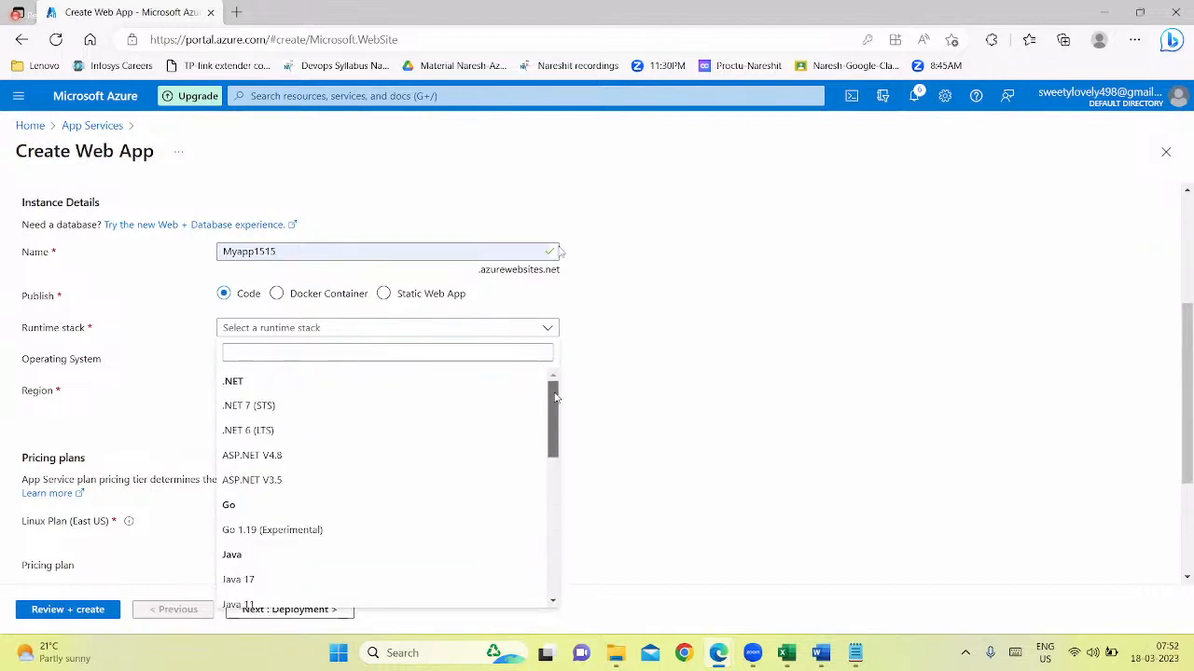
click(252, 480)
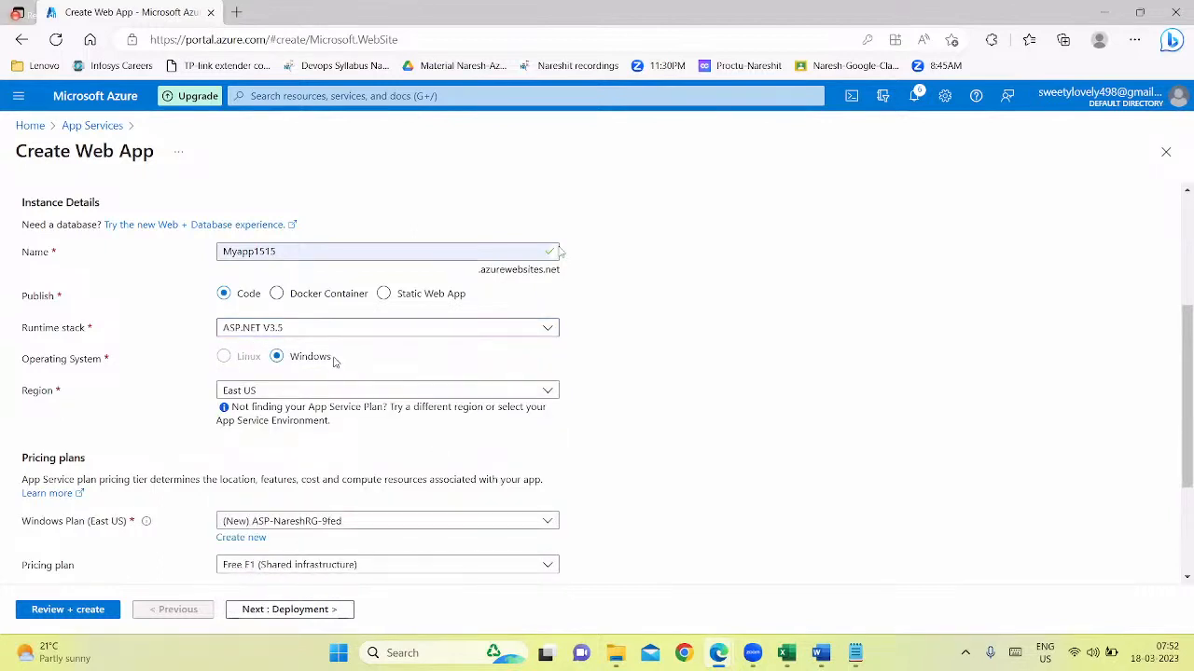
Create a new Windows App Service plan named Myapp1515-plan for the web app
scroll(334, 364, down, 1)
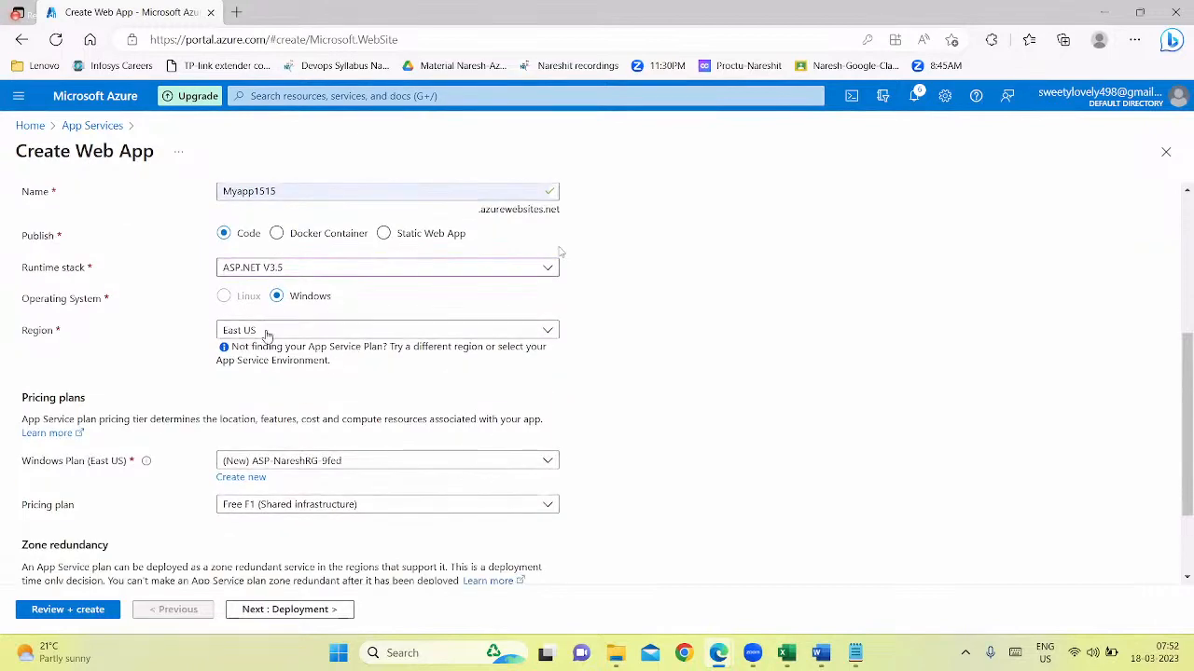
scroll(308, 350, down, 2)
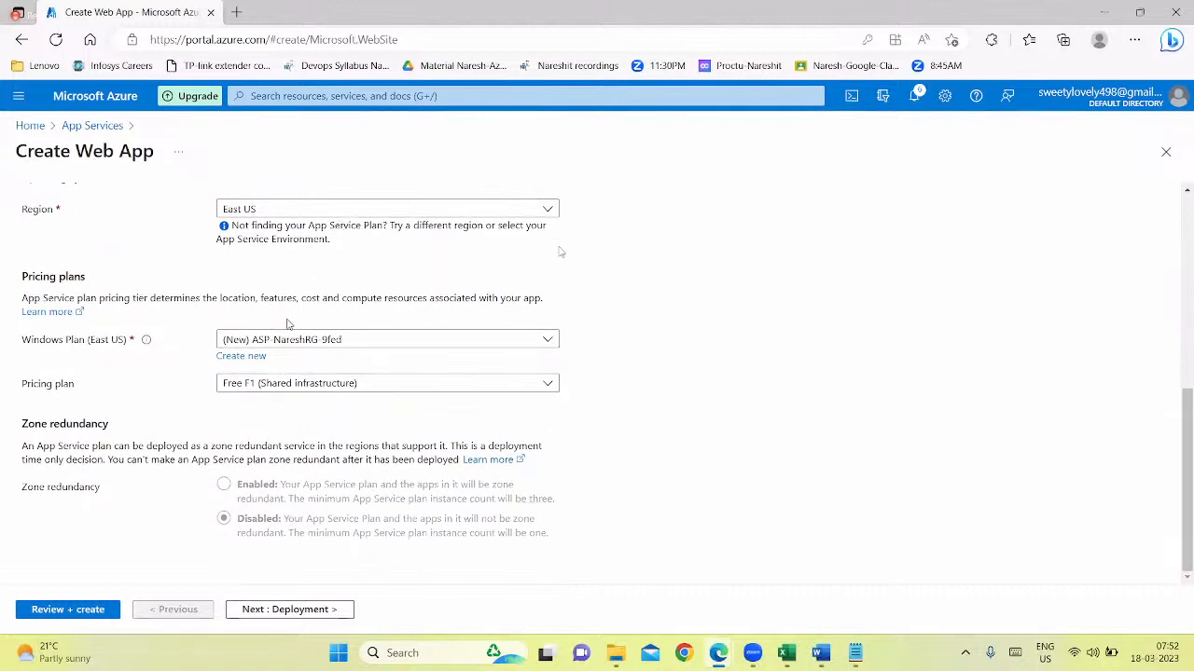
click(250, 357)
mouse_move(818, 657)
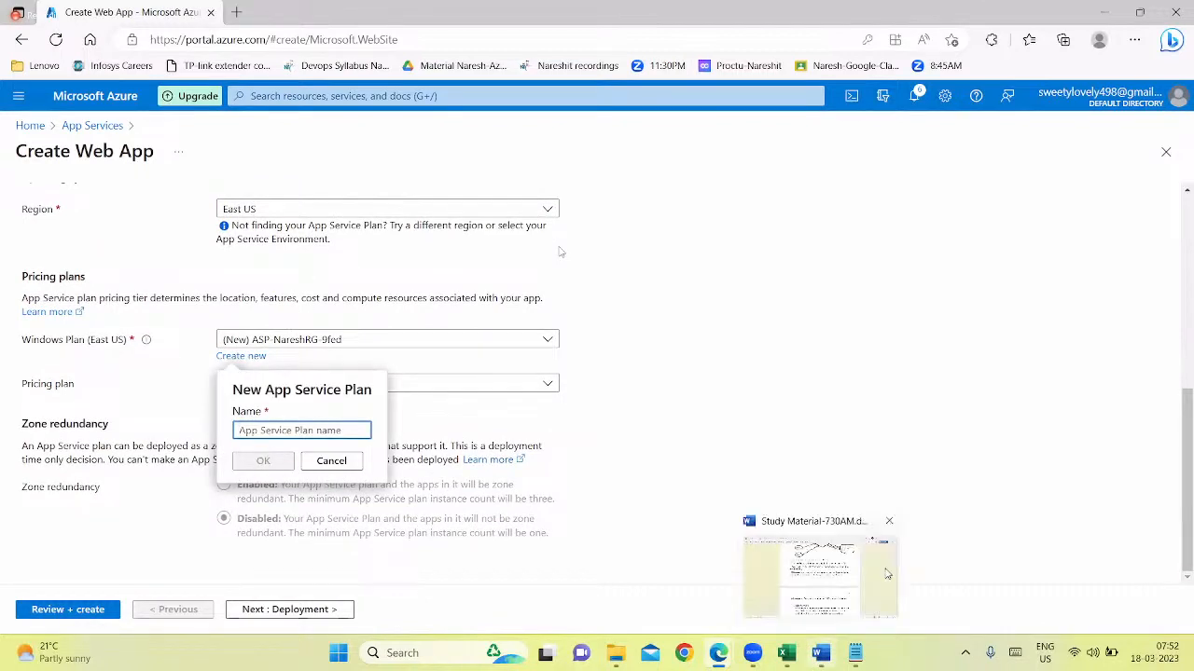
text(Myapp)
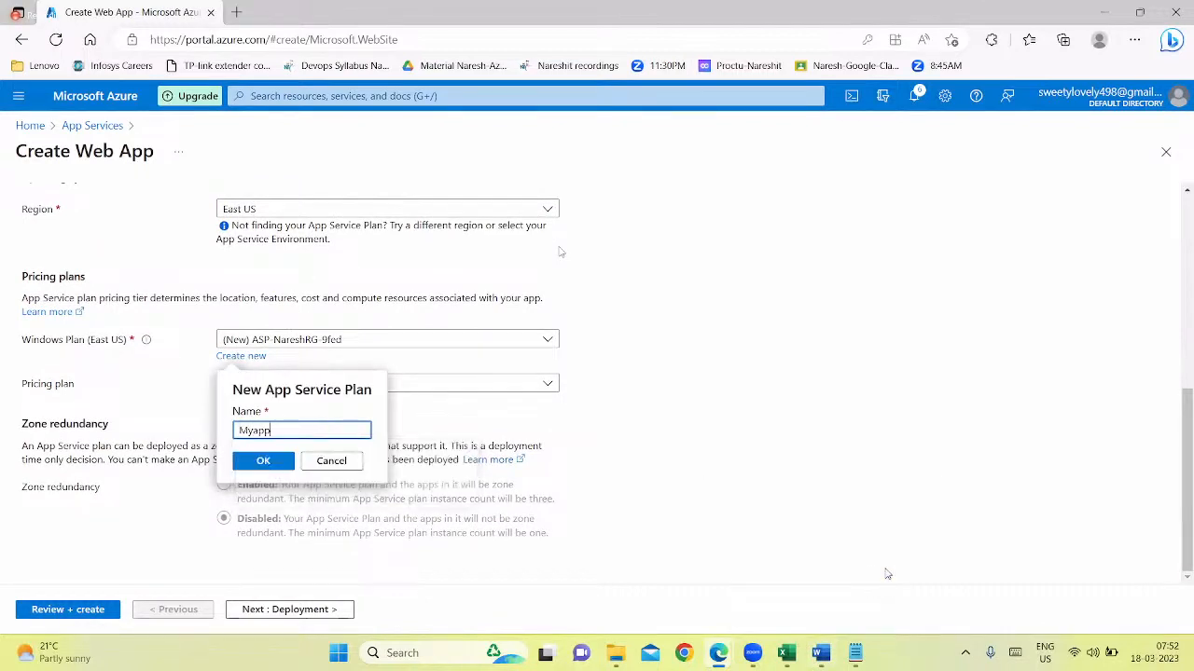
text(1515-plan)
click(273, 462)
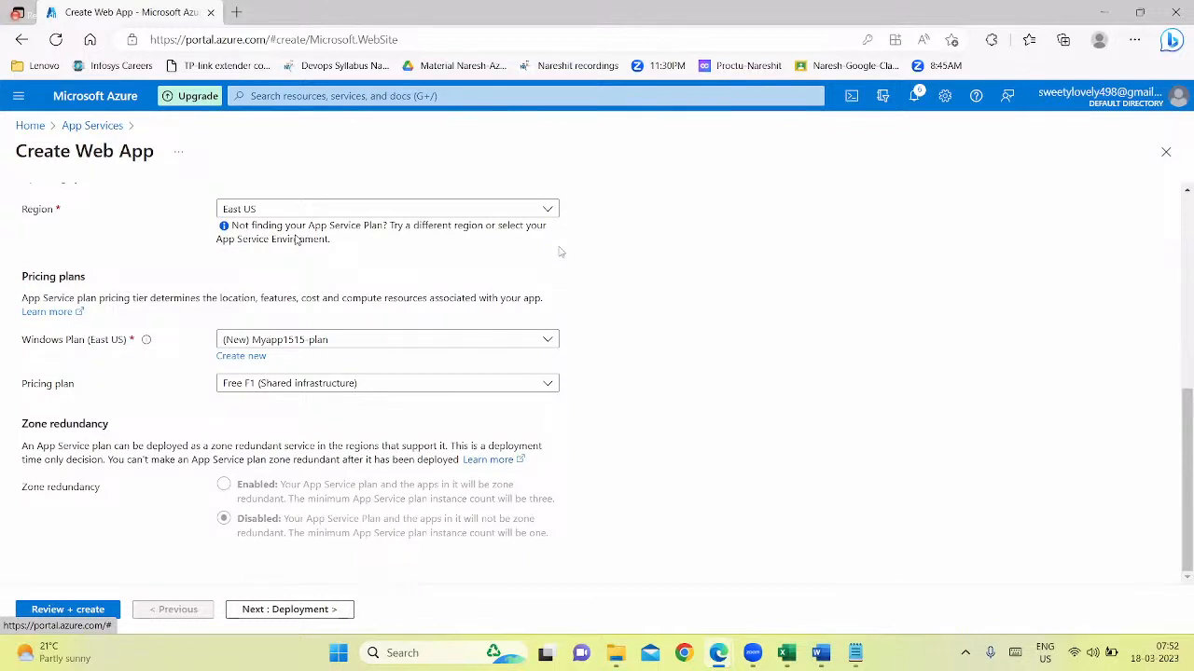
Compare the available pricing plans and choose Basic B1 for the App Service plan
click(306, 386)
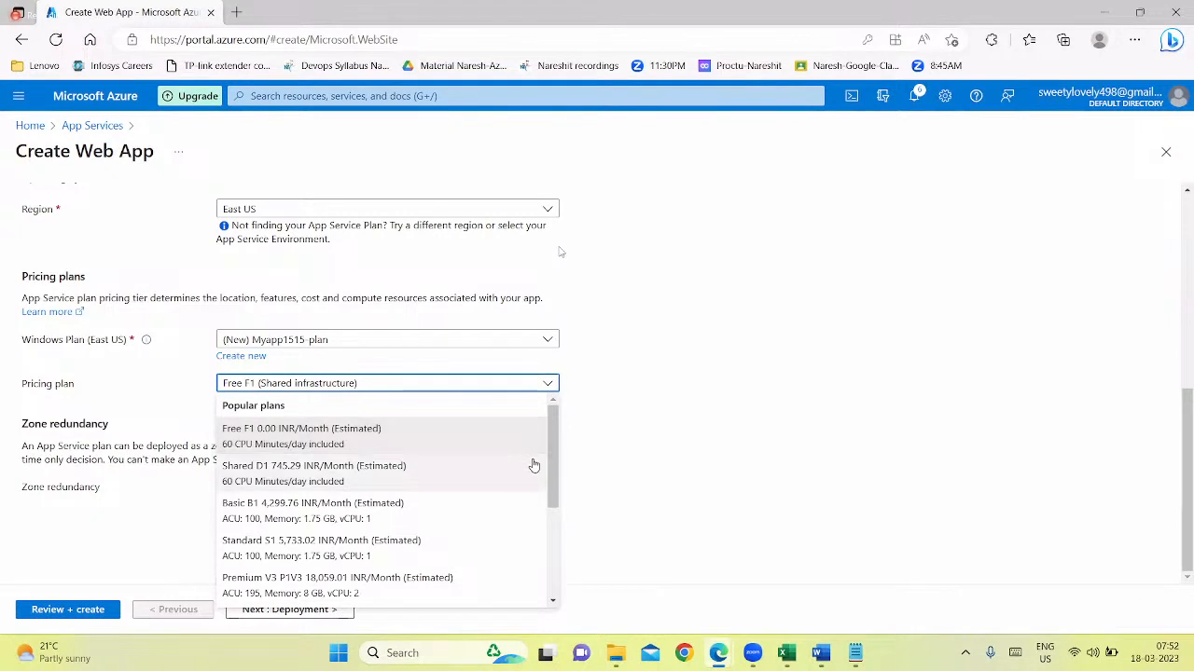
scroll(550, 550, down, 1)
scroll(551, 563, down, 1)
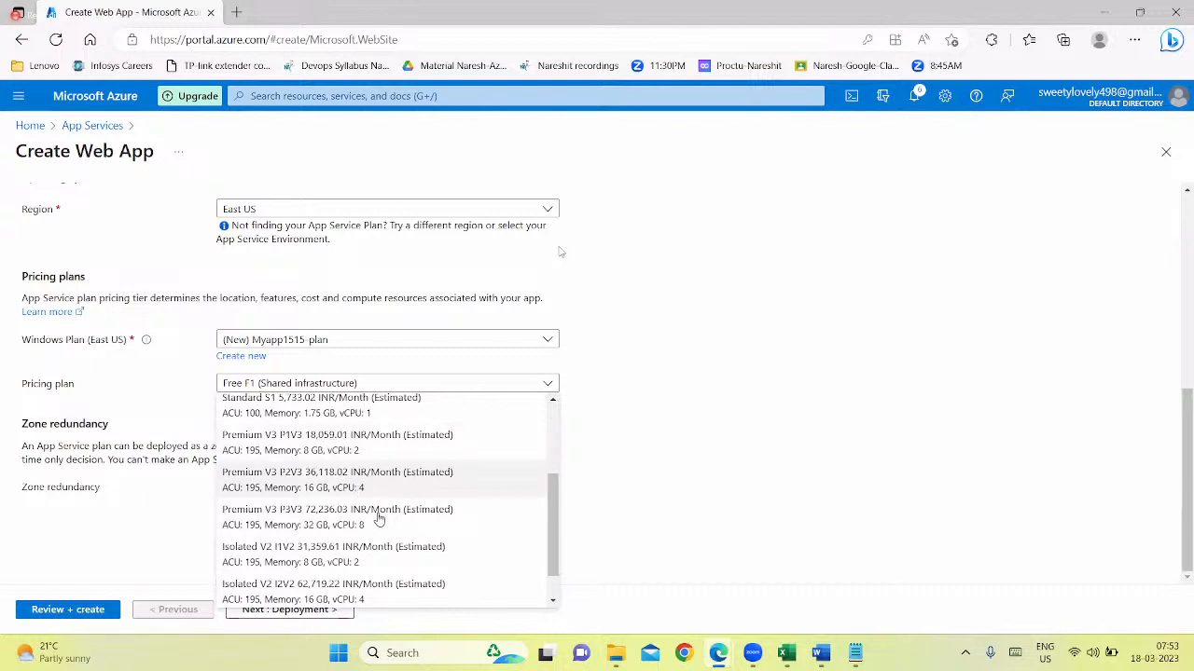
scroll(378, 519, down, 1)
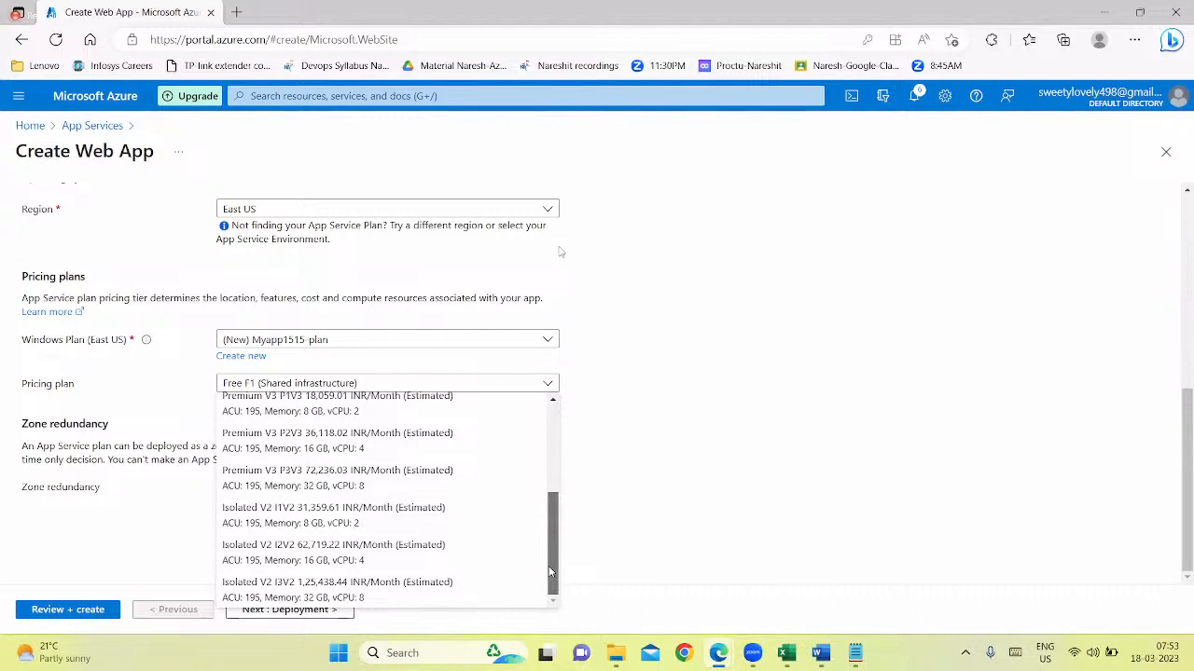
drag(550, 530, 549, 453)
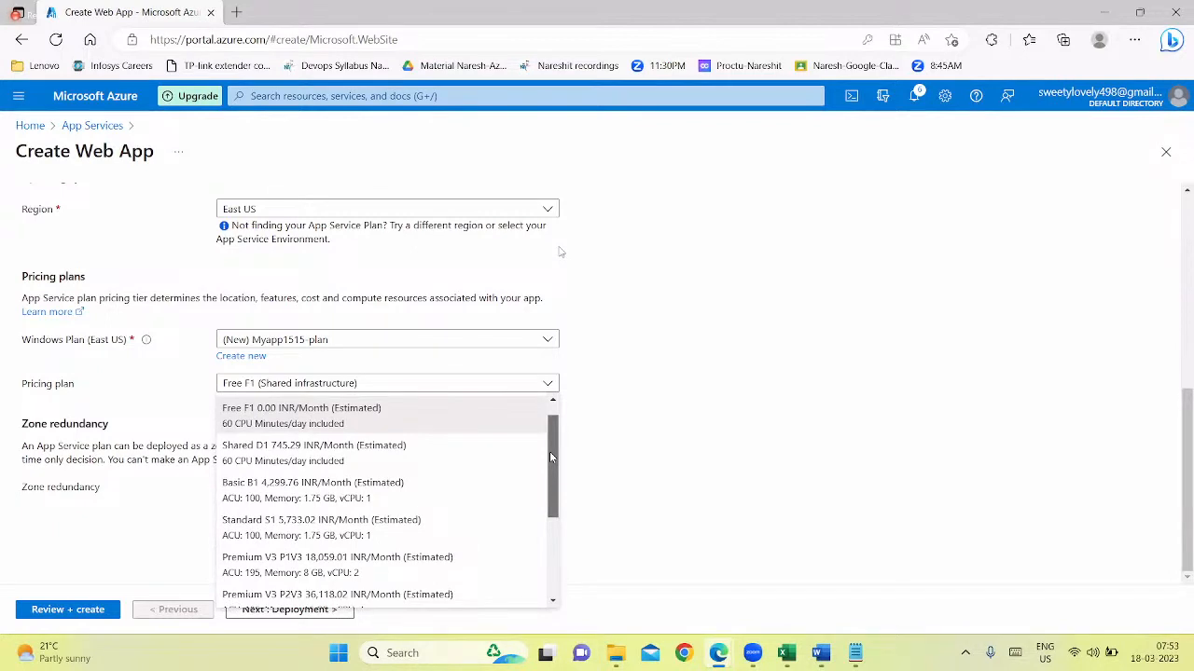
scroll(548, 454, down, 2)
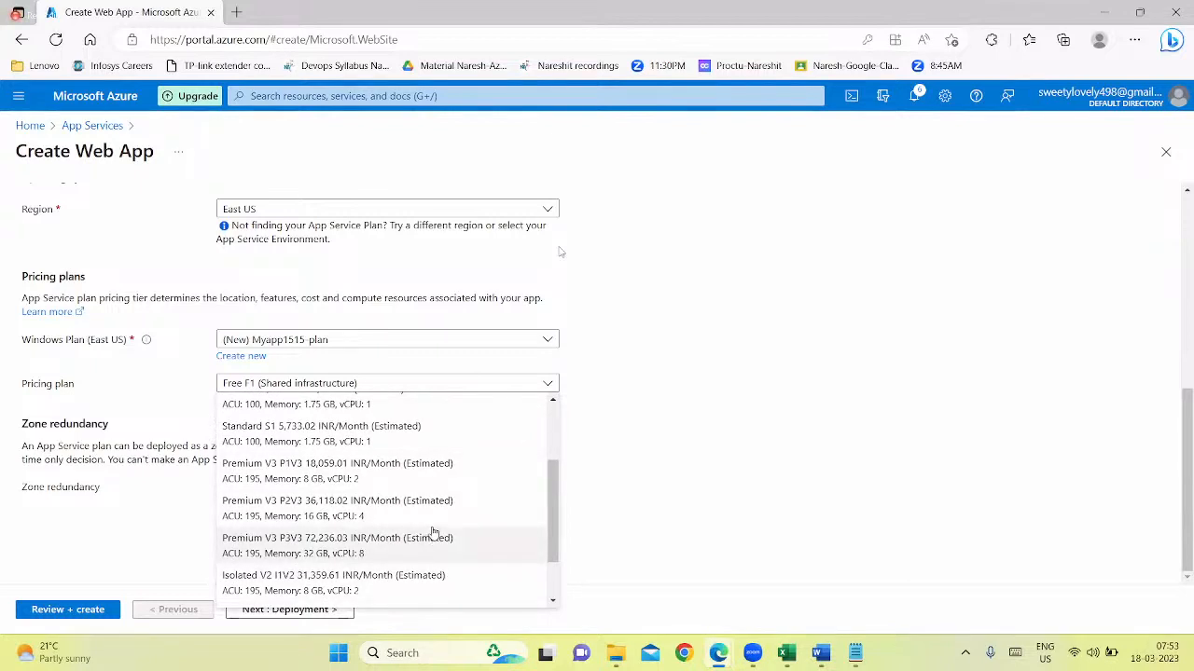
scroll(432, 533, up, 3)
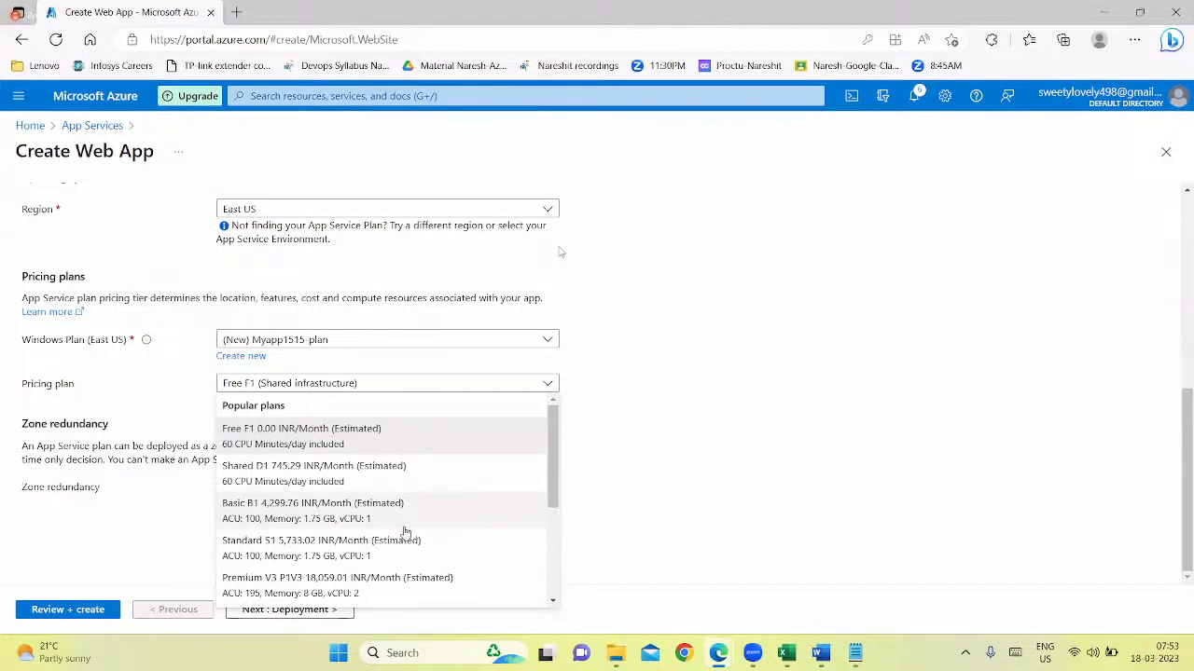
click(367, 511)
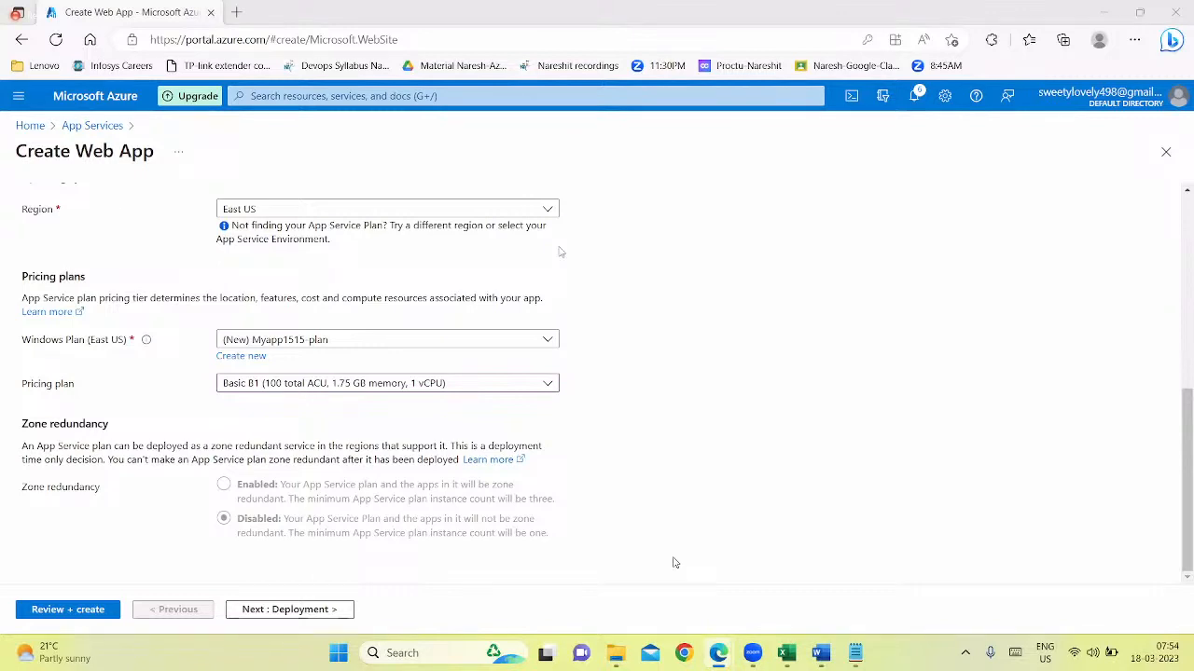
Proceed to the web app's deployment settings and enable continuous deployment through GitHub Actions
click(257, 612)
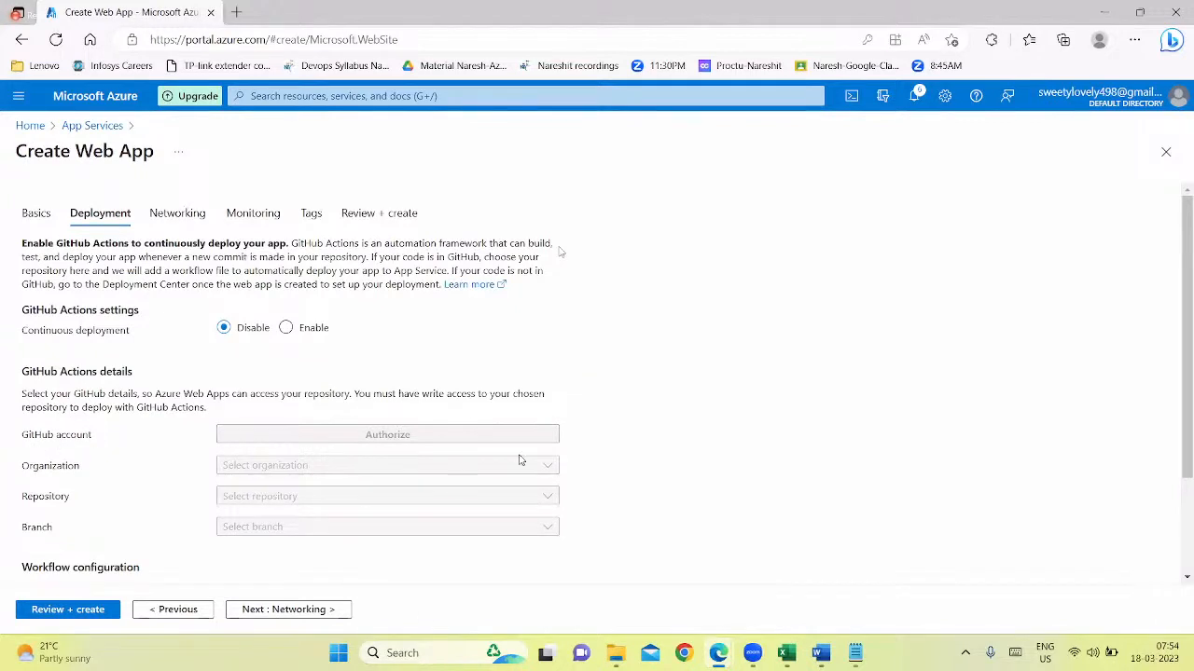
click(285, 327)
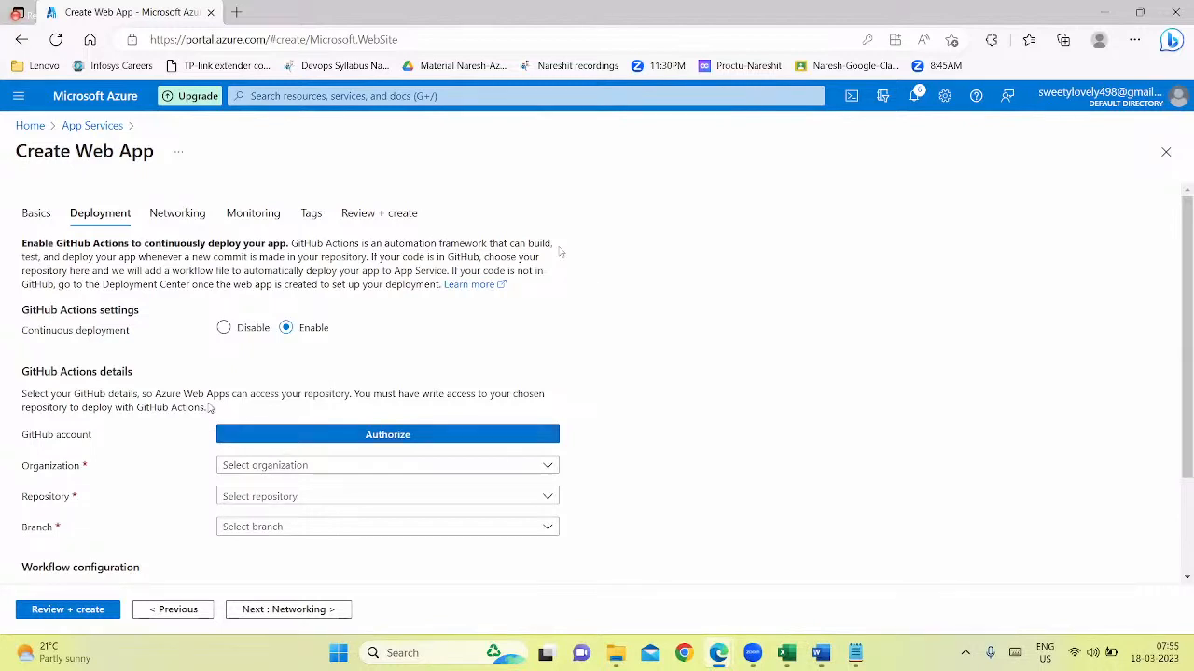
Disable continuous deployment for the web app and accept the default networking settings
click(242, 333)
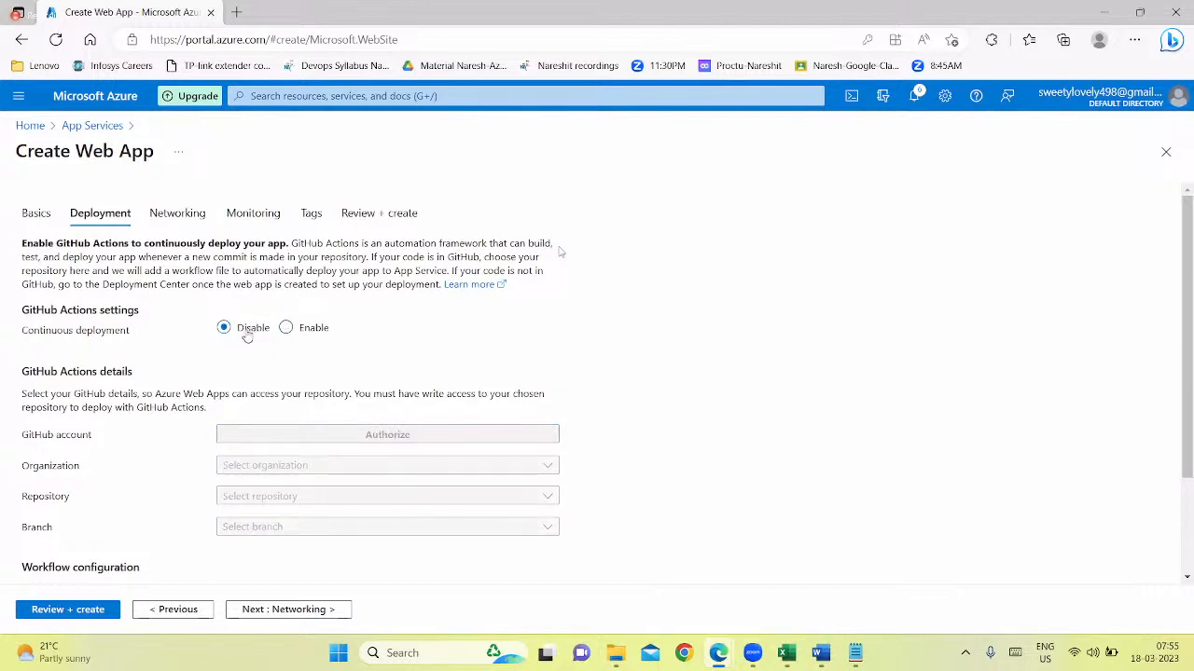
click(317, 610)
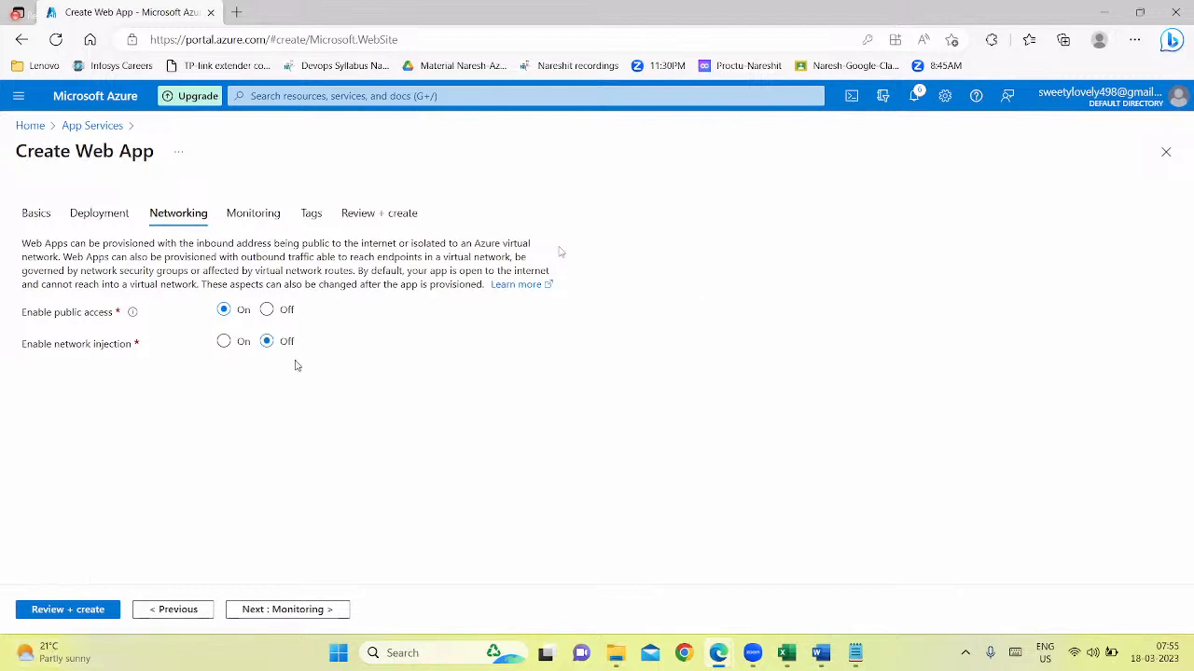
click(291, 609)
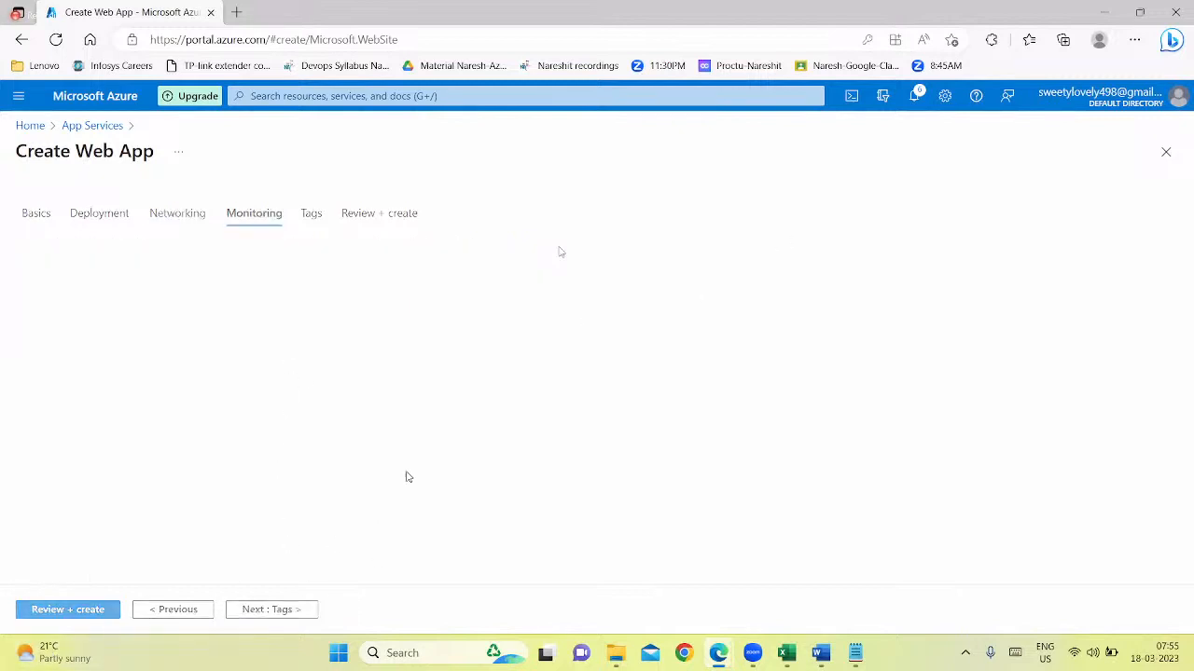
Keep Application Insights enabled, leave the tags empty, and create the Myapp1515 web app
click(268, 355)
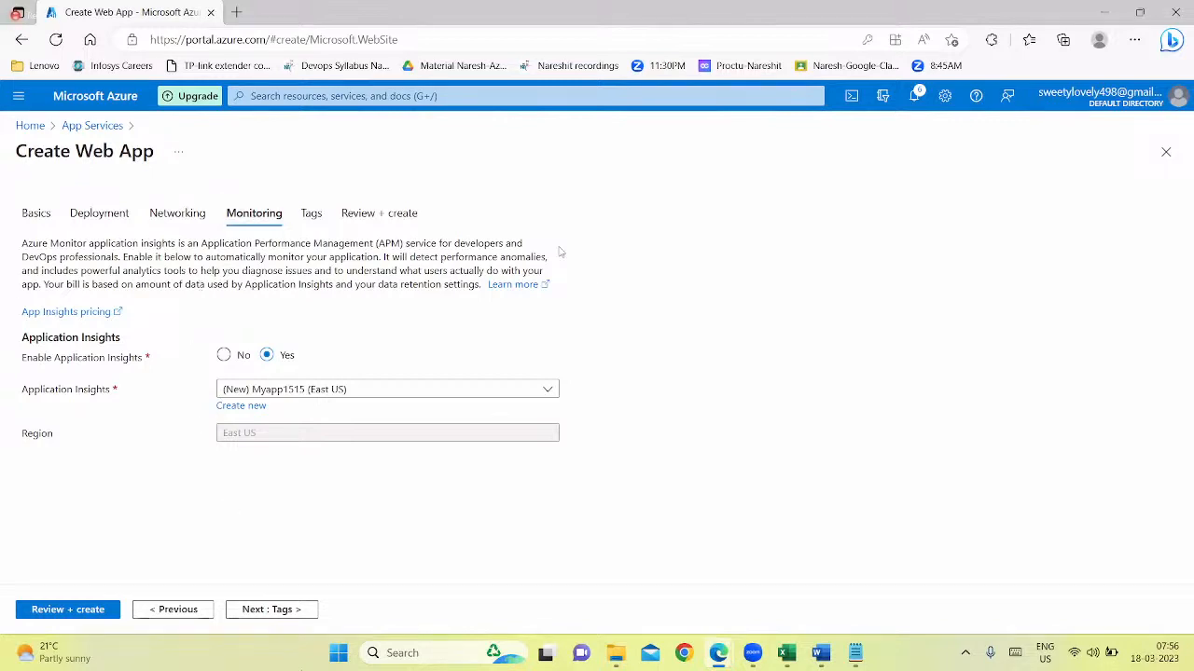
click(272, 609)
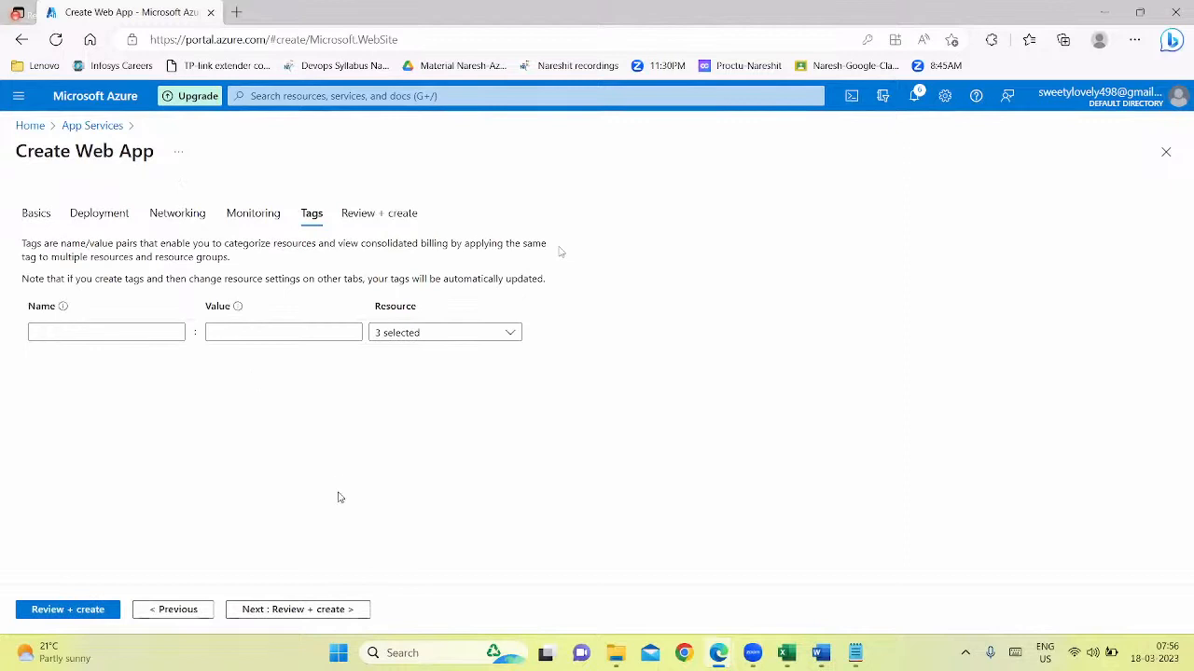
click(325, 609)
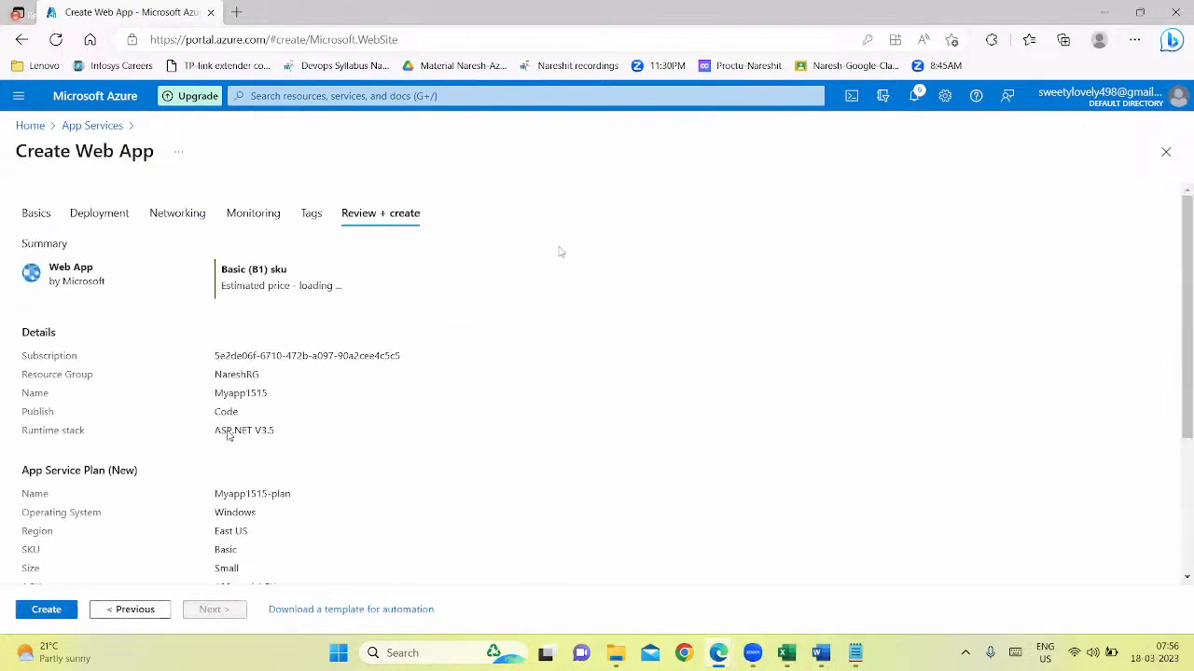
click(47, 611)
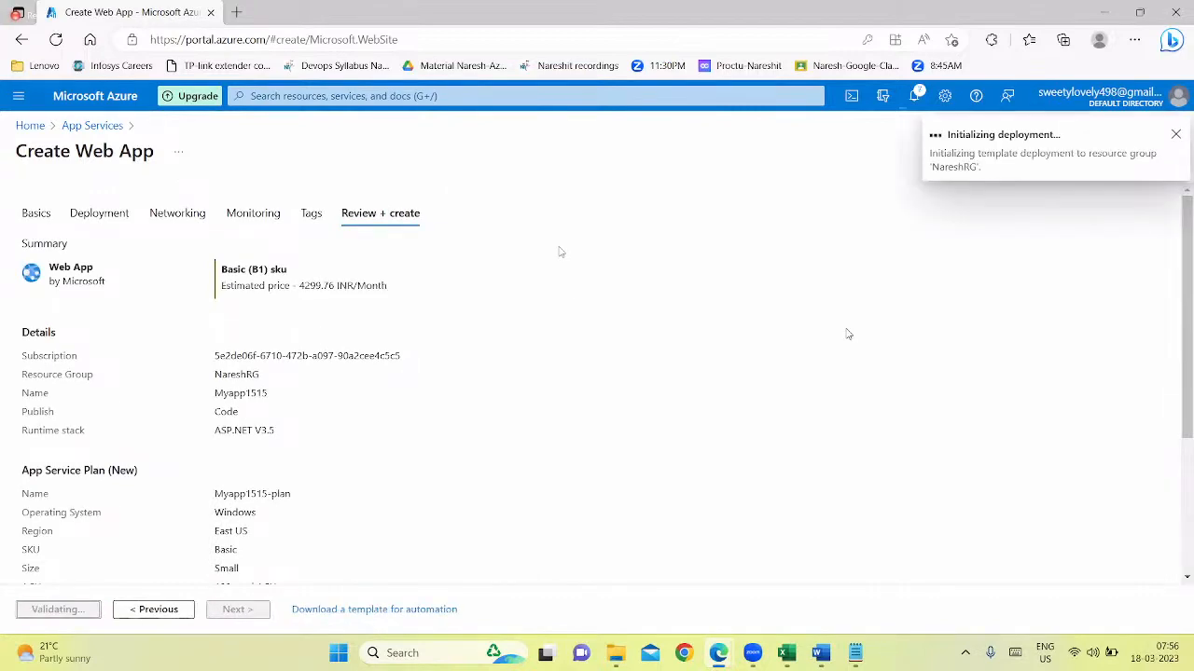
Review the Traffic Manager Profile diagram in the Word study material, then return to the Azure deployment overview
click(819, 654)
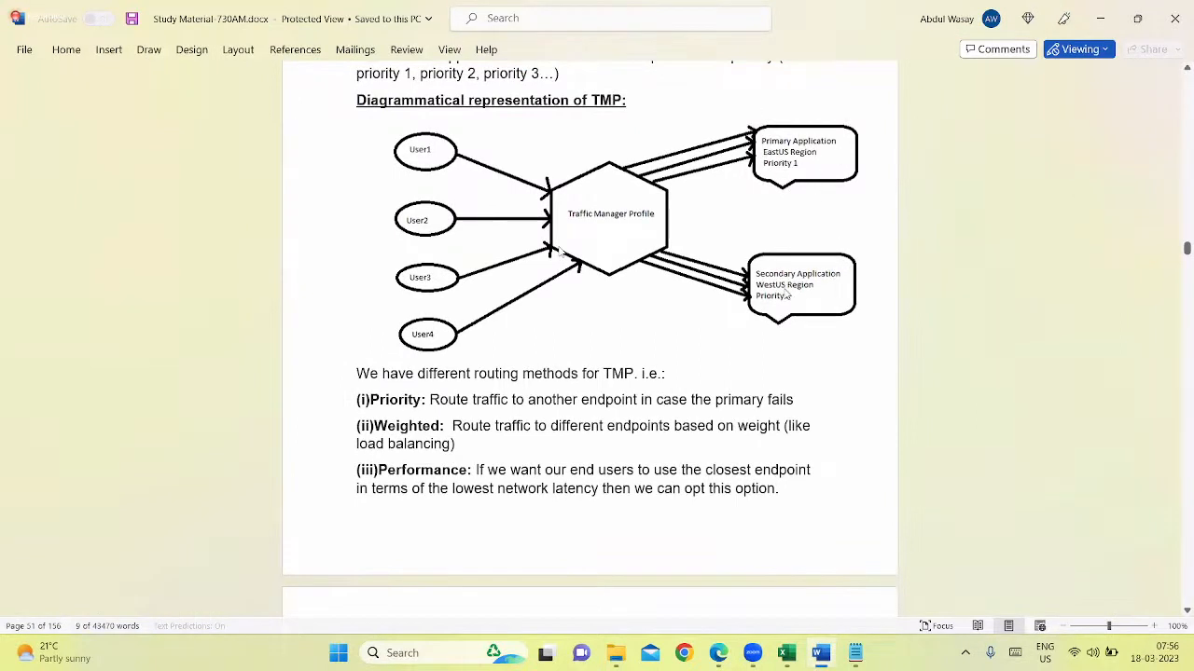
click(1099, 18)
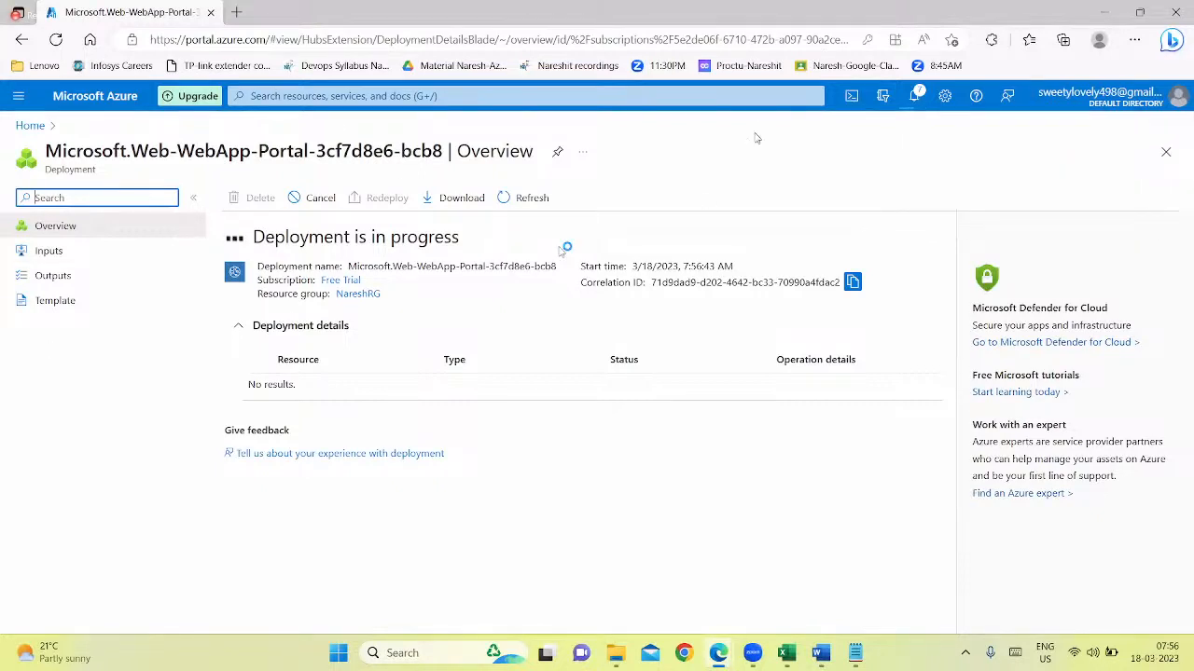
click(742, 167)
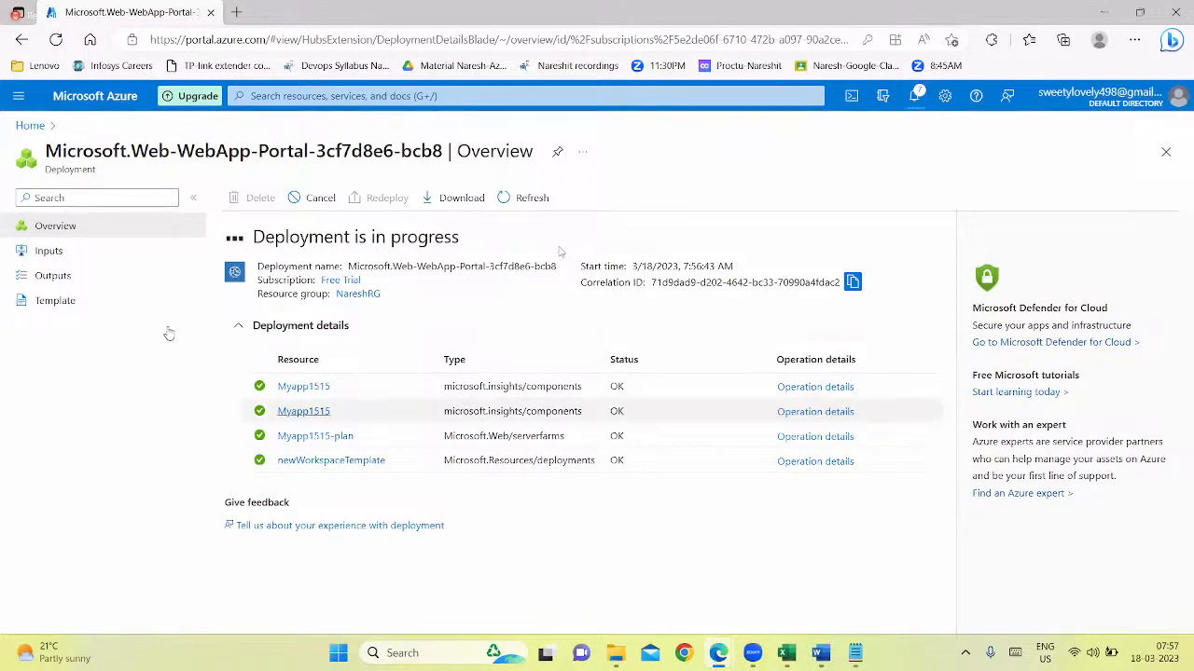
Open the Azure portal home in a second browser tab and sign in with the same account
right_click(24, 129)
click(56, 139)
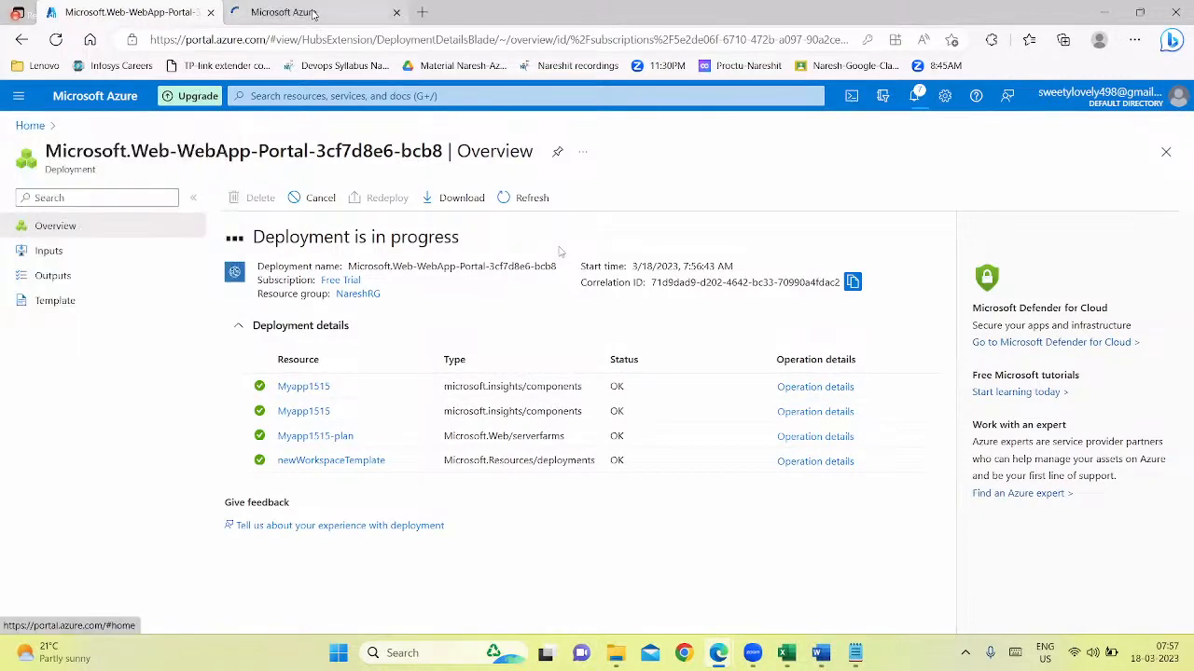
click(314, 12)
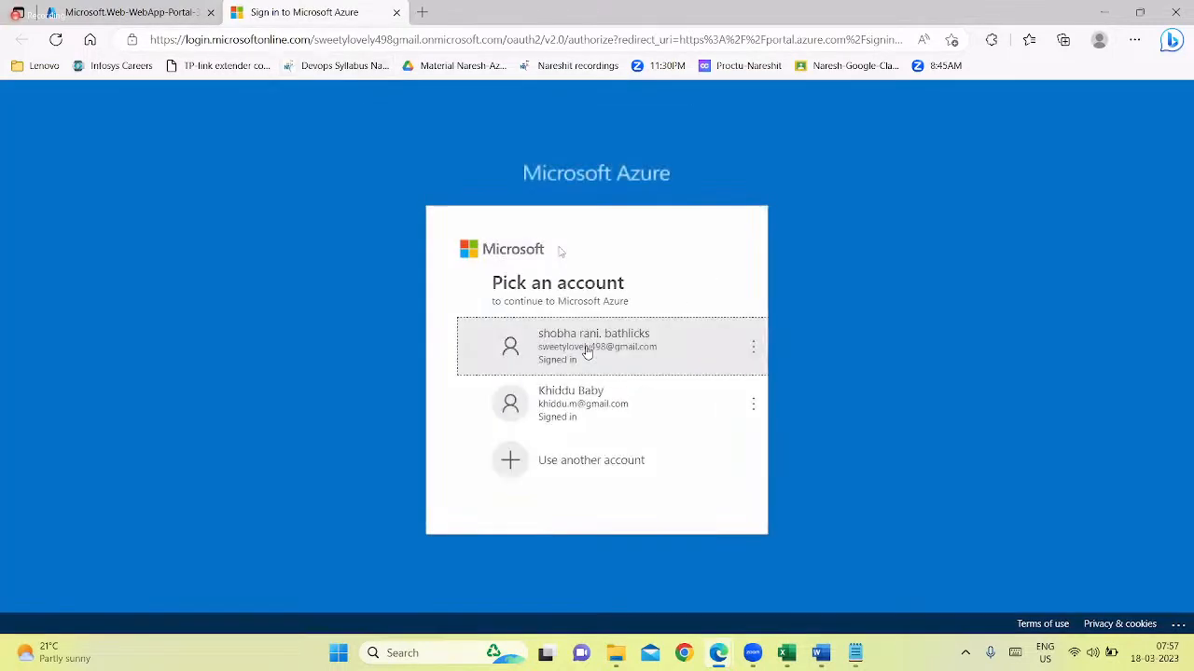
click(587, 348)
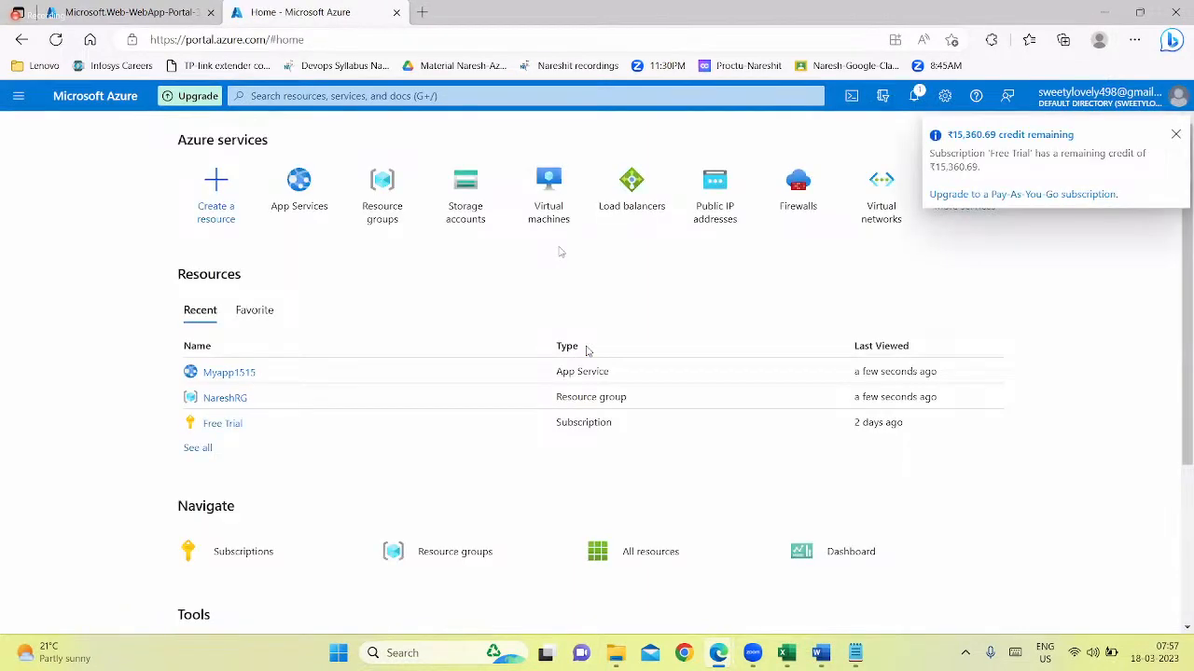
Start creating another App Services web app and assign it to the NareshRG resource group
click(291, 194)
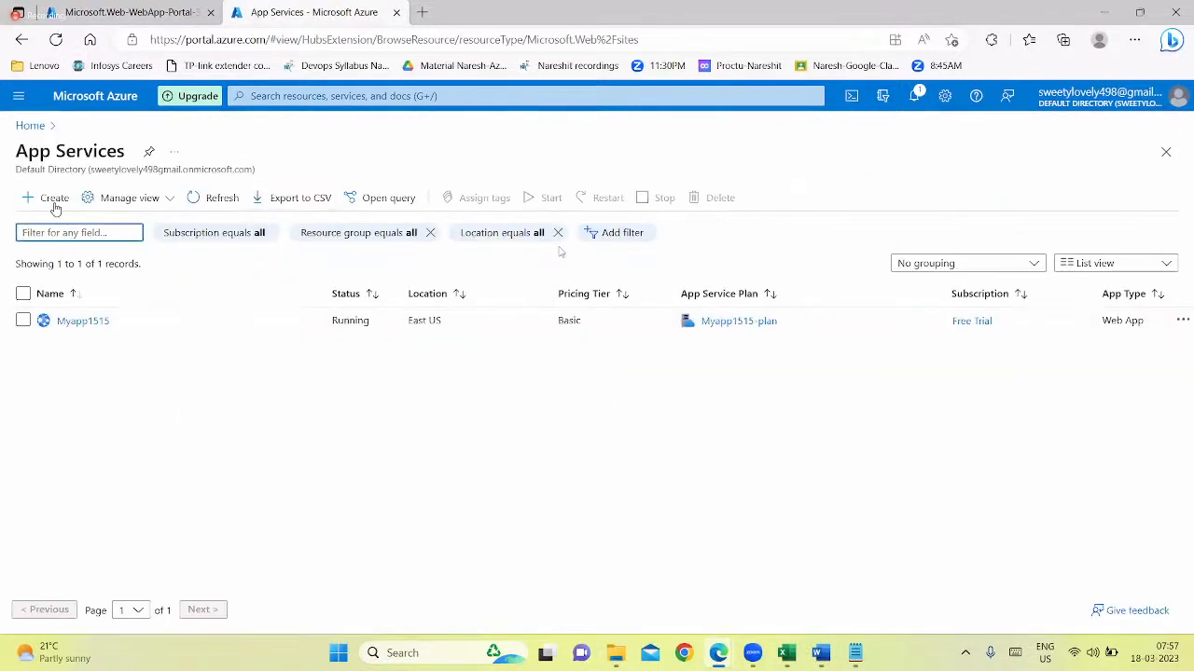
click(54, 201)
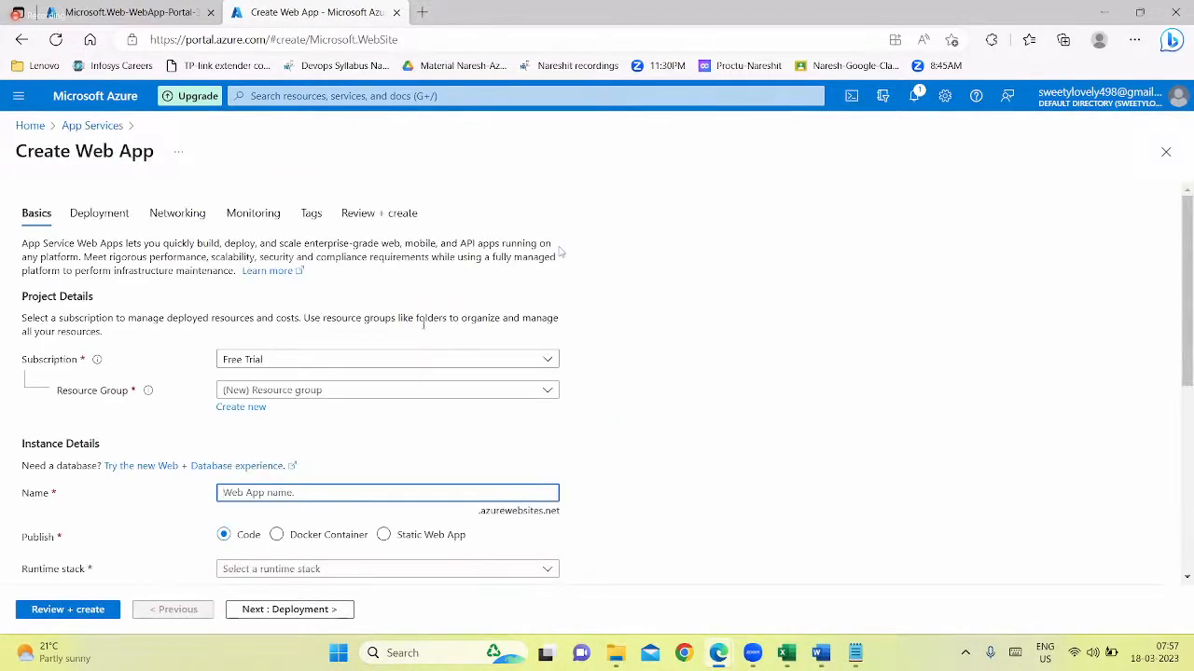
scroll(308, 397, down, 1)
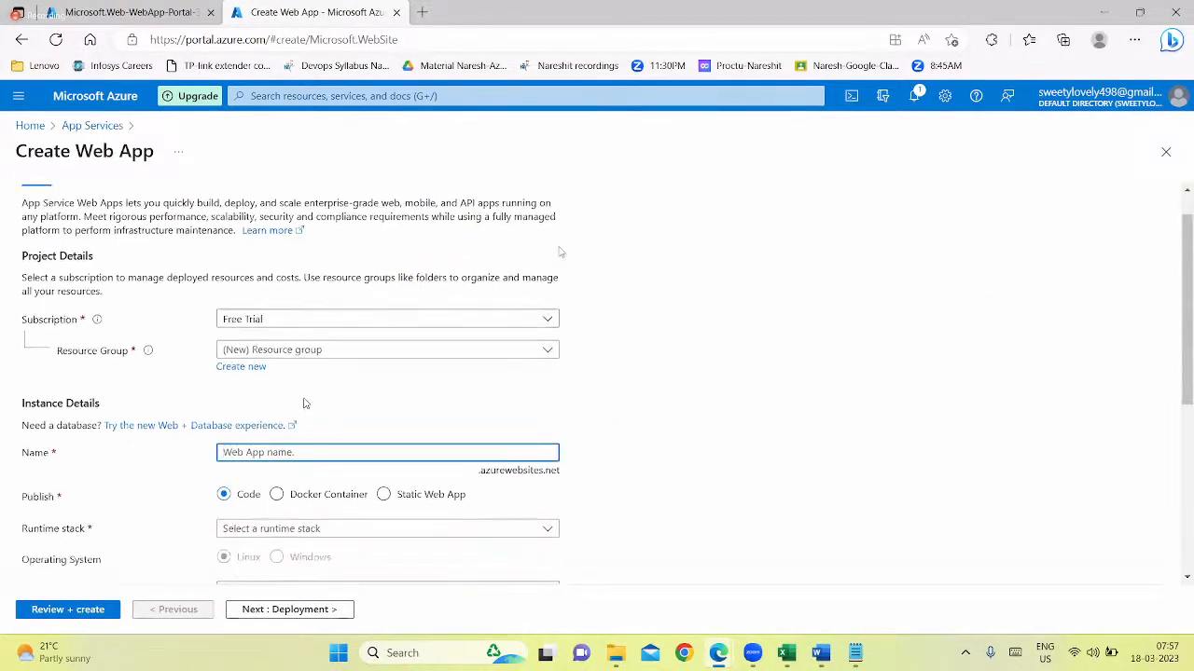
click(281, 332)
click(255, 407)
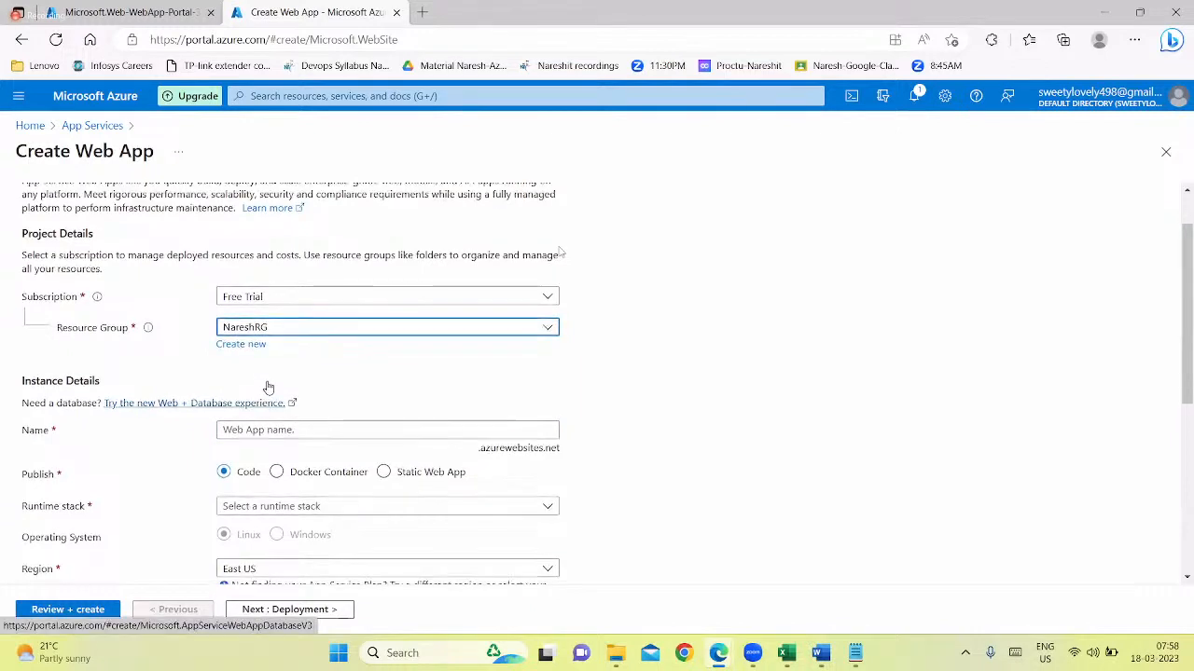
Name the new web app Myapp1717
scroll(267, 391, down, 1)
click(258, 314)
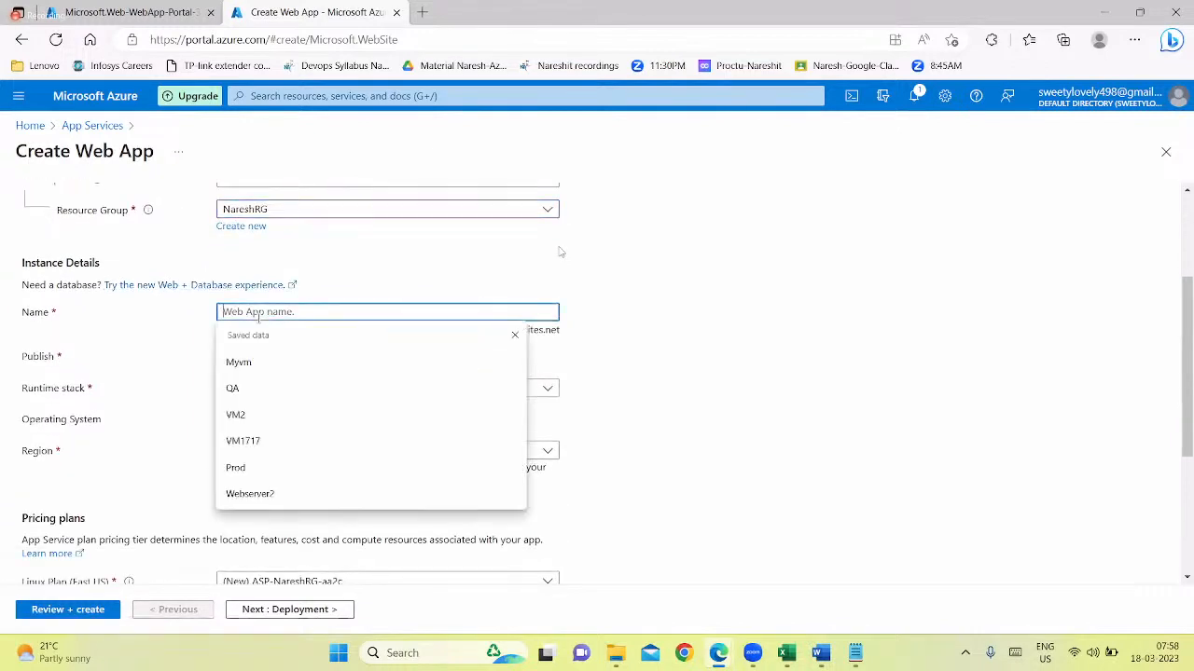
text(Myapp)
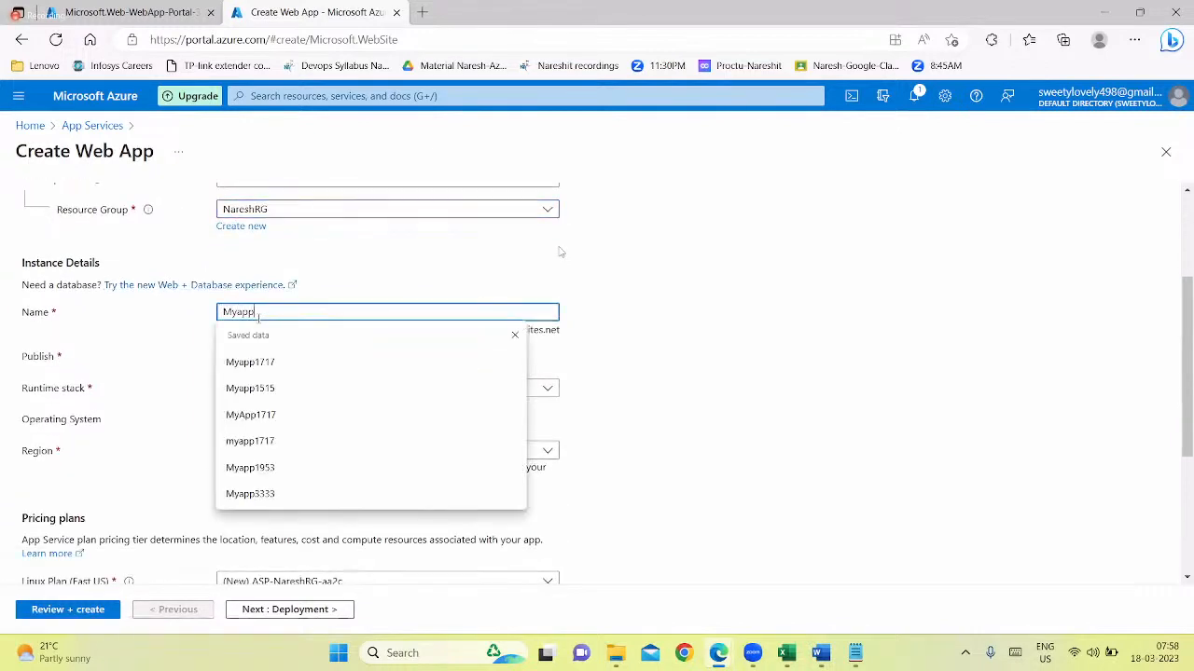
text(1717)
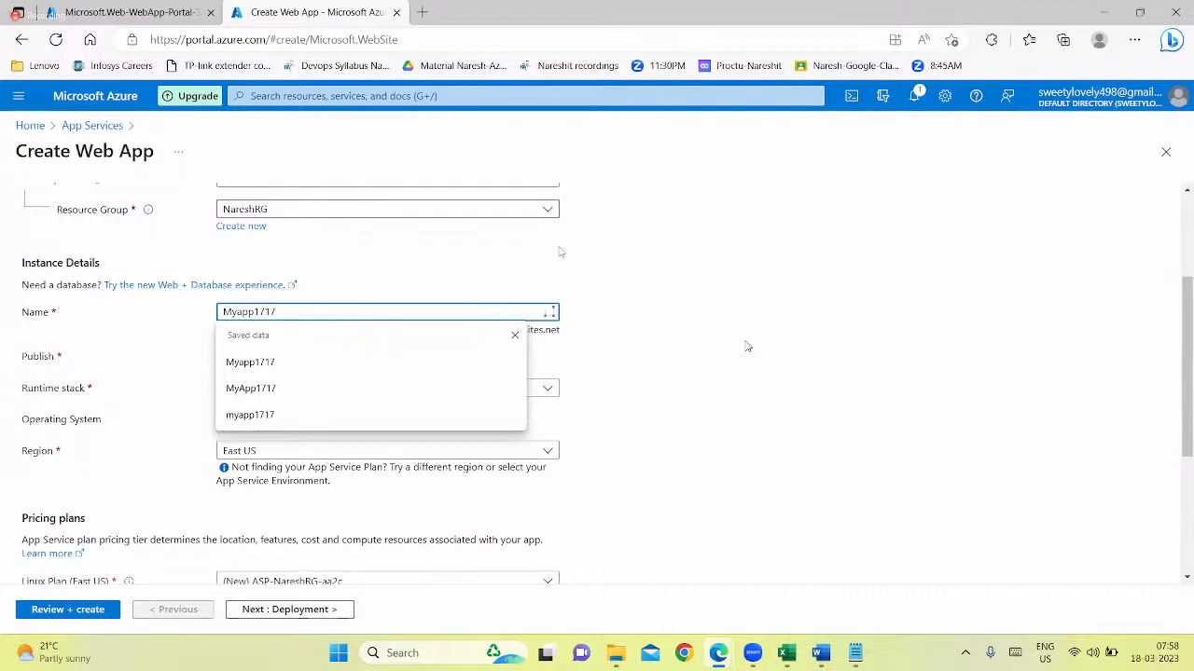
click(746, 346)
Set the web app's runtime stack to ASP.NET V3.5 and its region to East US 2
scroll(522, 307, down, 2)
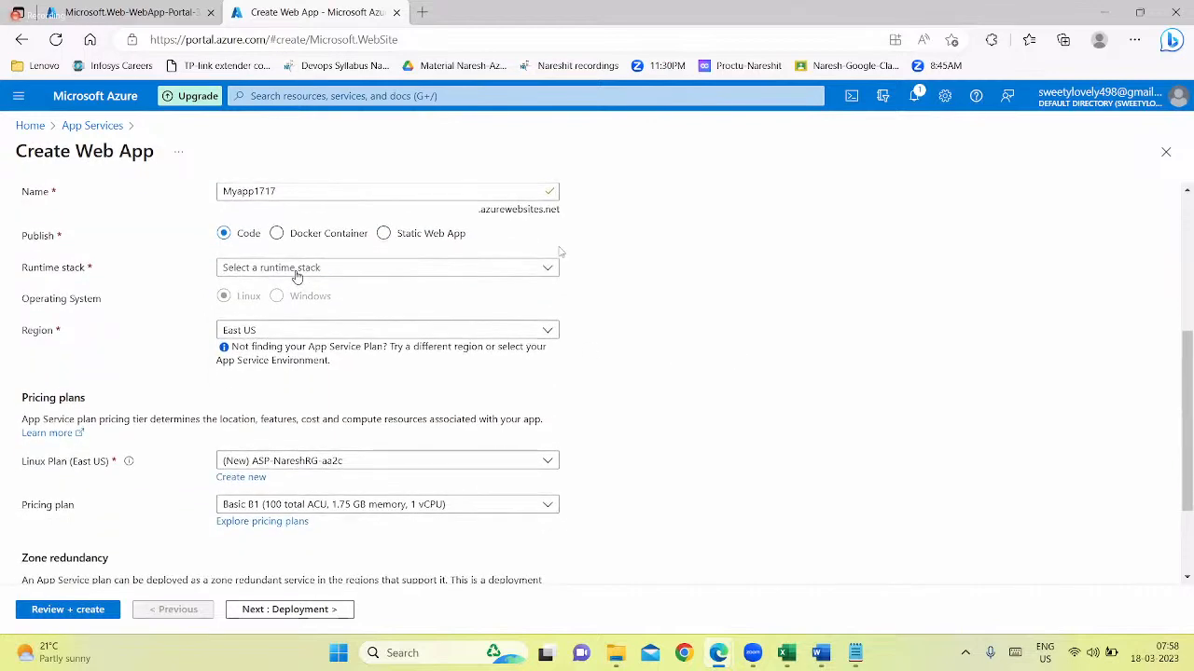
click(297, 277)
click(333, 416)
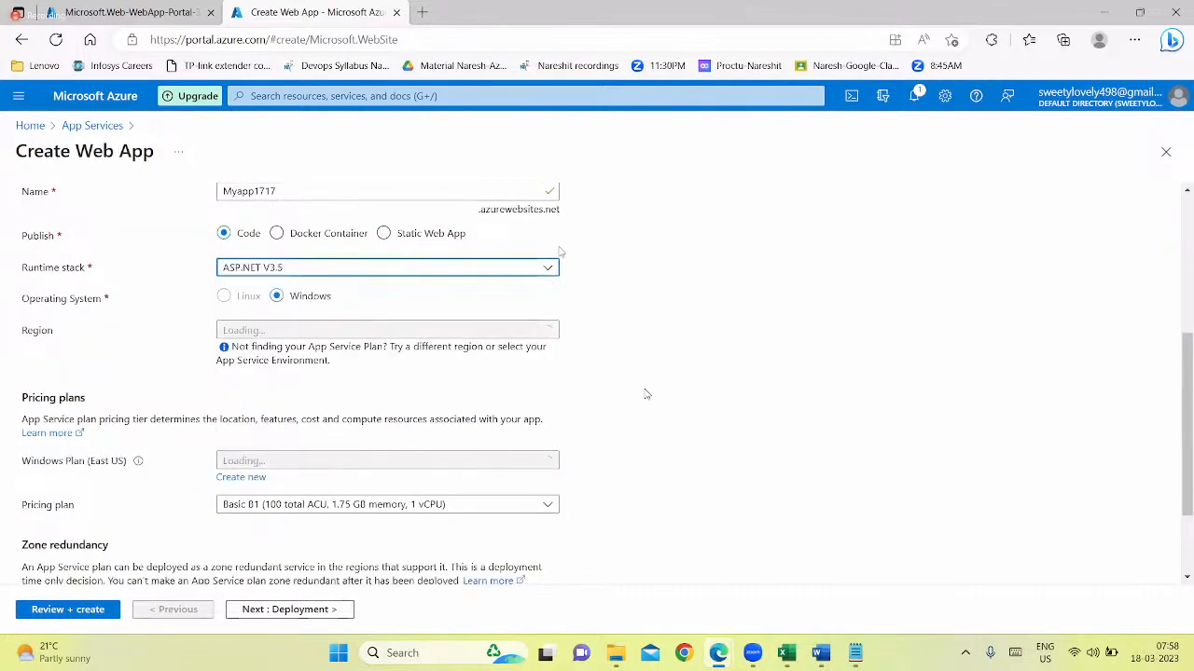
scroll(407, 401, down, 1)
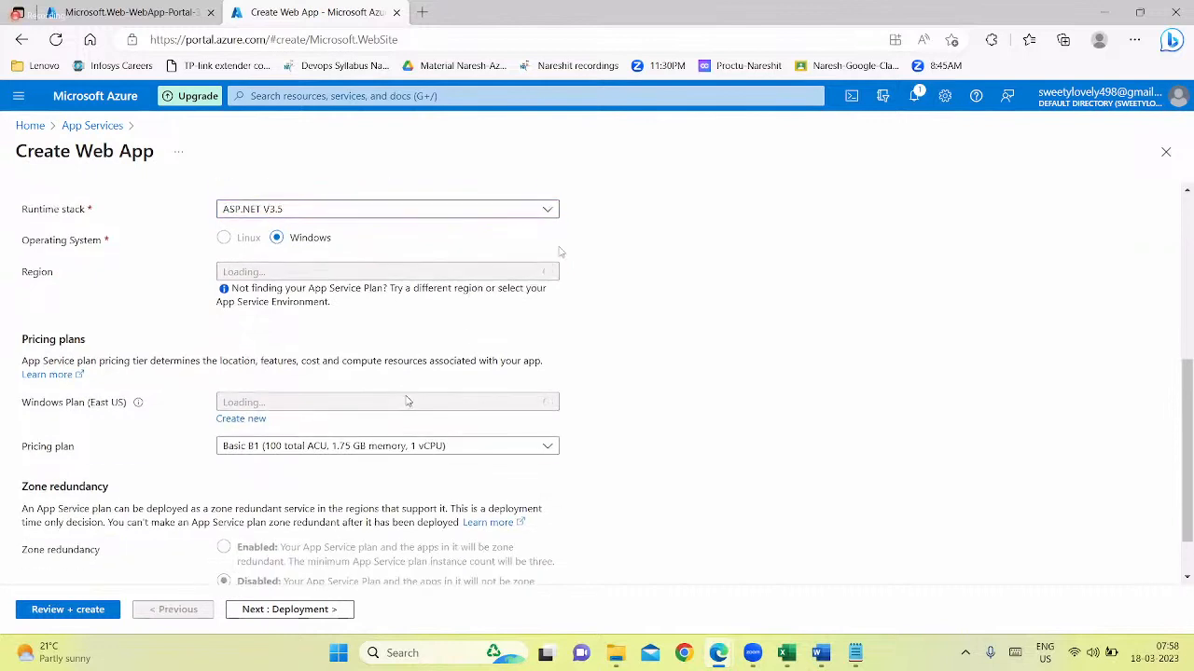
click(313, 271)
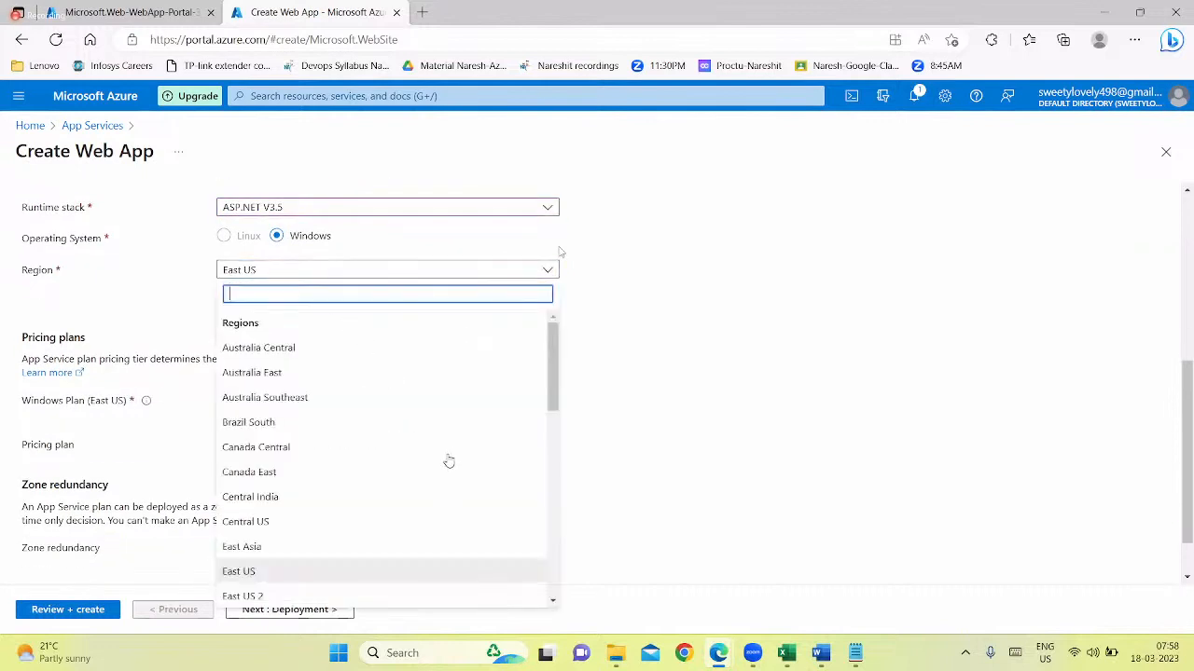
click(694, 348)
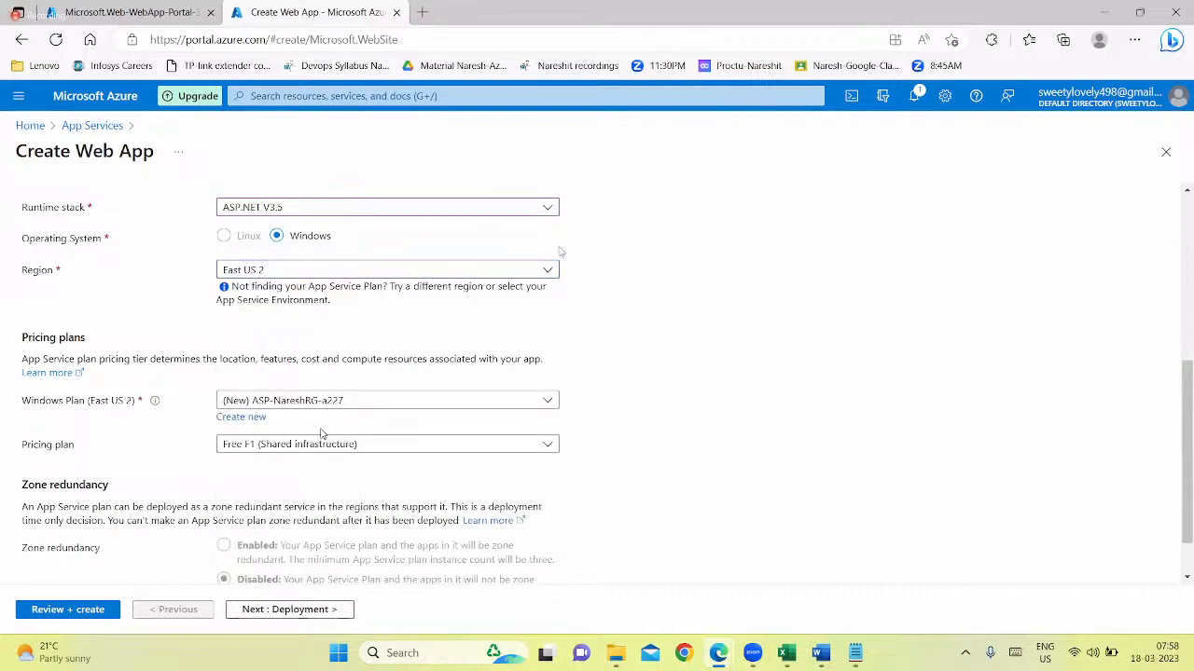
Create a new Windows App Service plan named Myapp1717-plan for the web app
click(241, 417)
text(Mya)
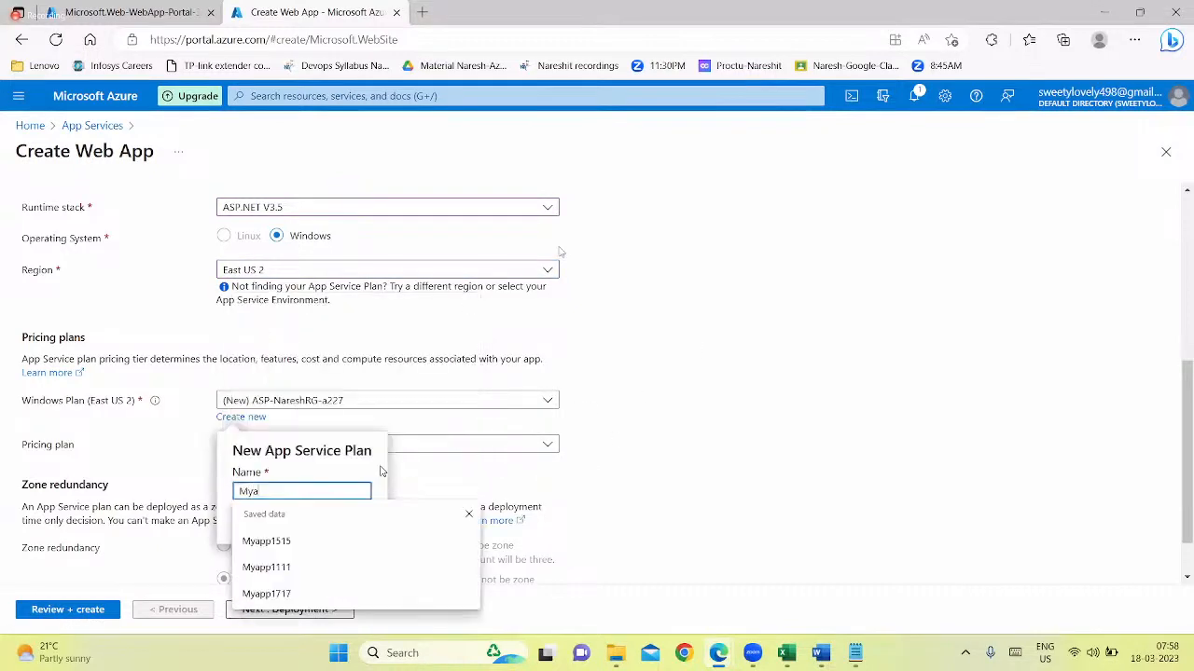
text(pp)
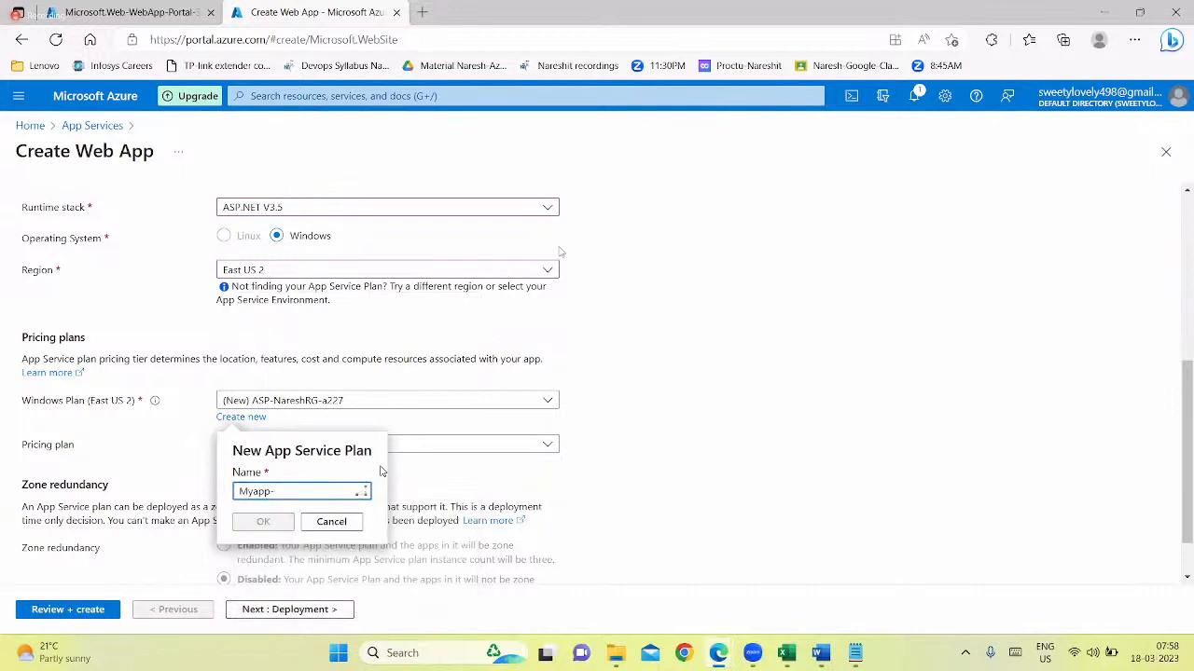
text(1717)
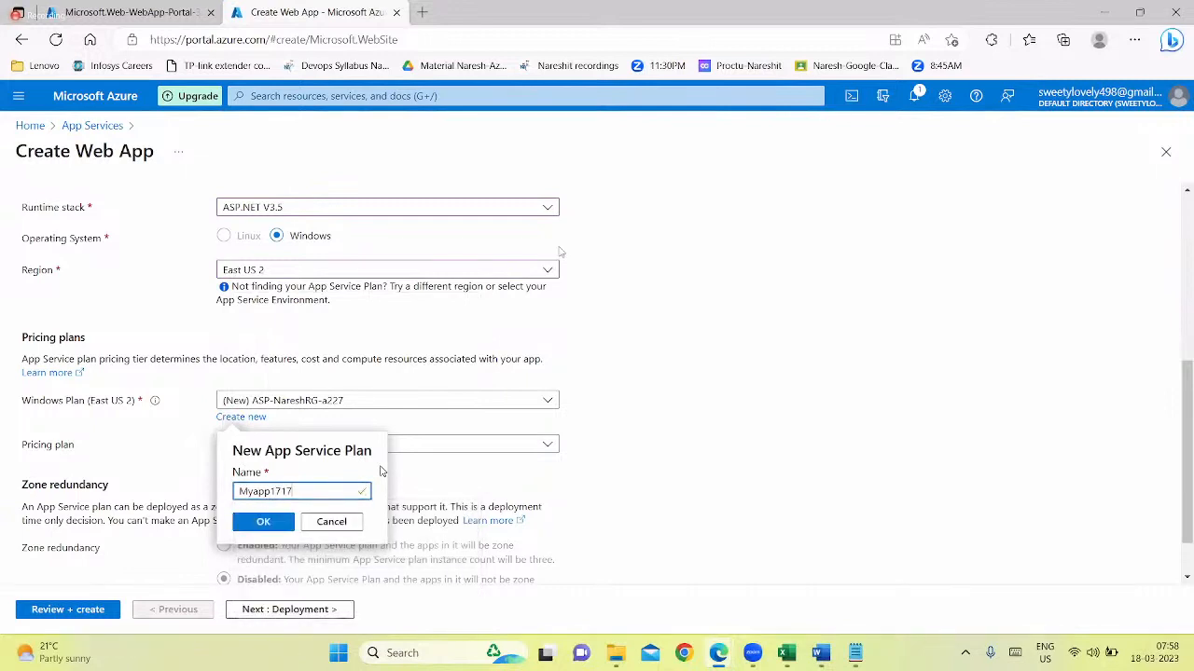
text(-plan)
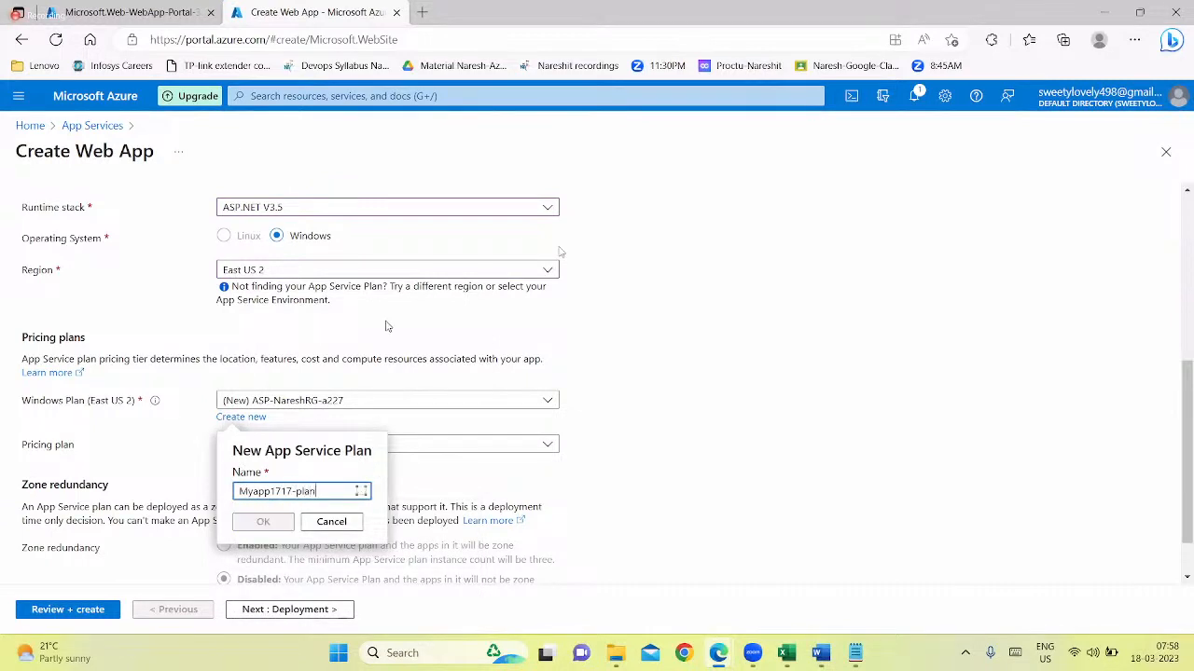
click(260, 522)
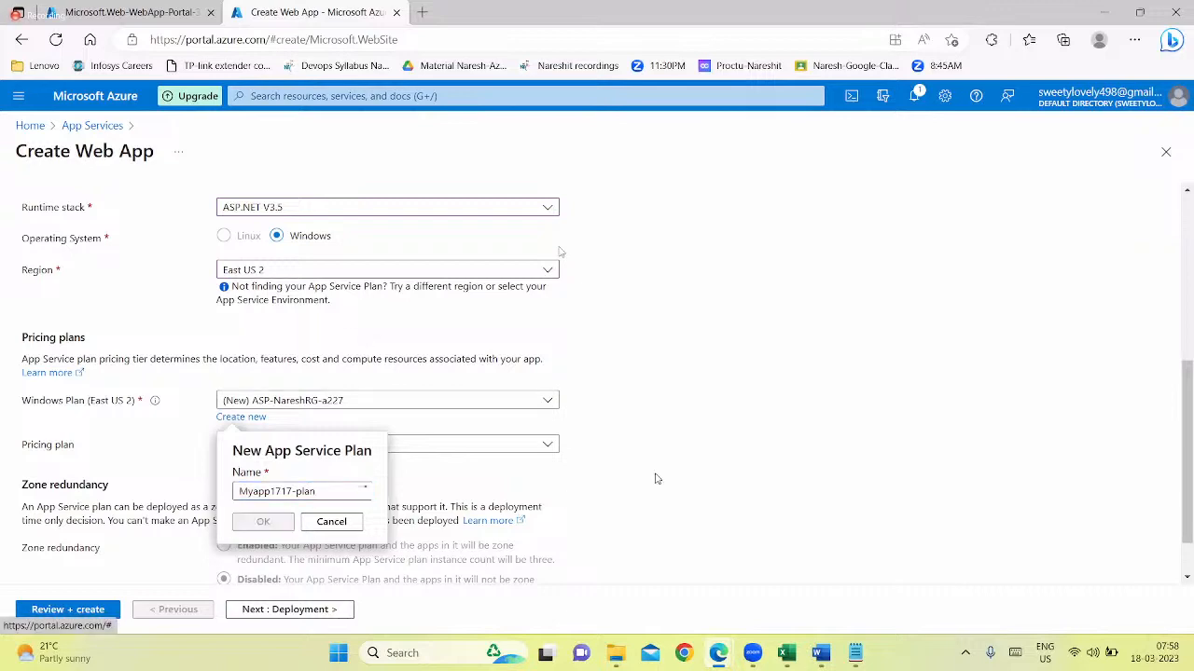
Keep the default deployment, networking, monitoring and tag settings and proceed to the review of Myapp1717
scroll(522, 438, down, 1)
scroll(447, 412, up, 10)
click(89, 216)
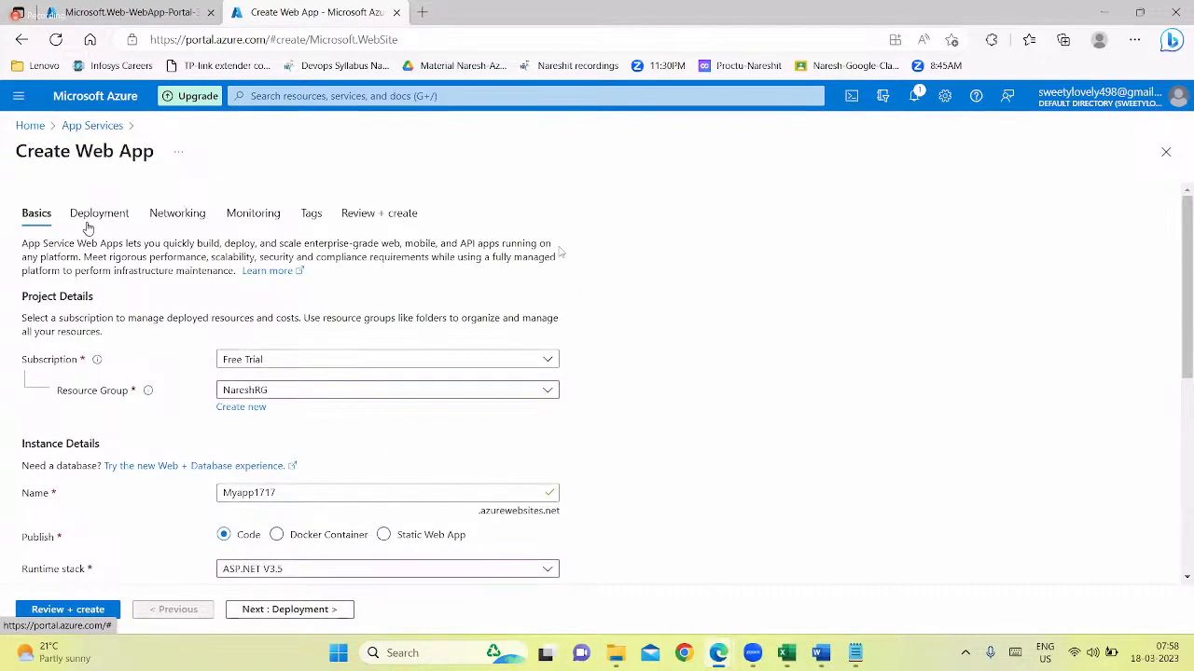
click(191, 216)
click(243, 221)
click(310, 219)
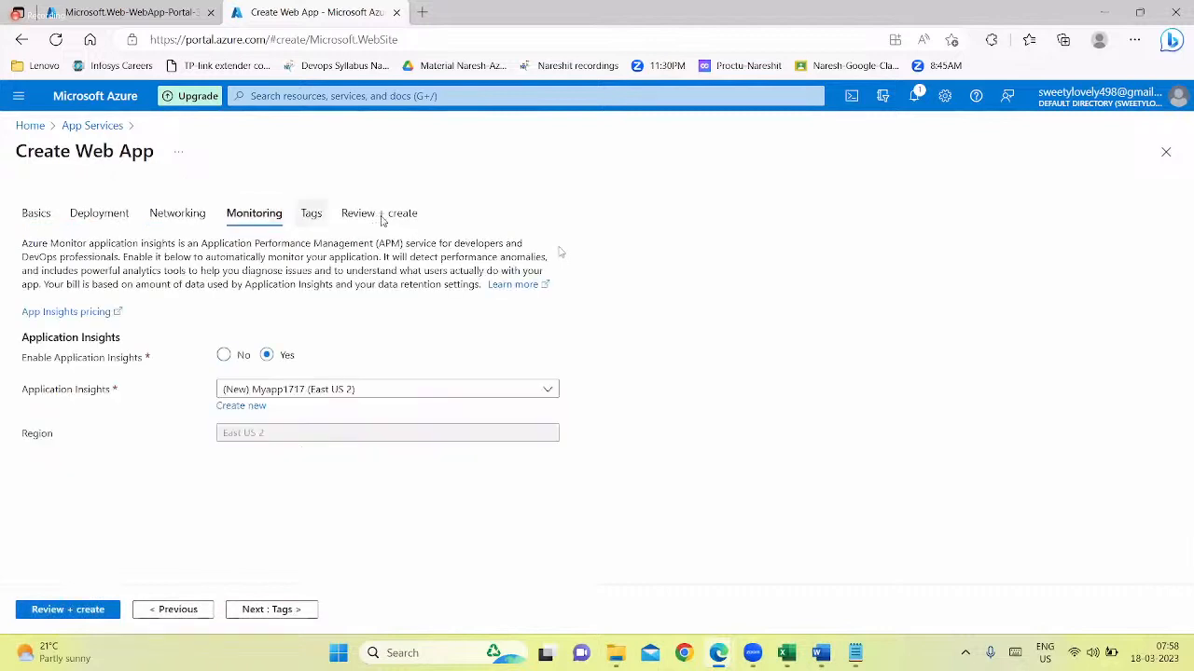
click(382, 221)
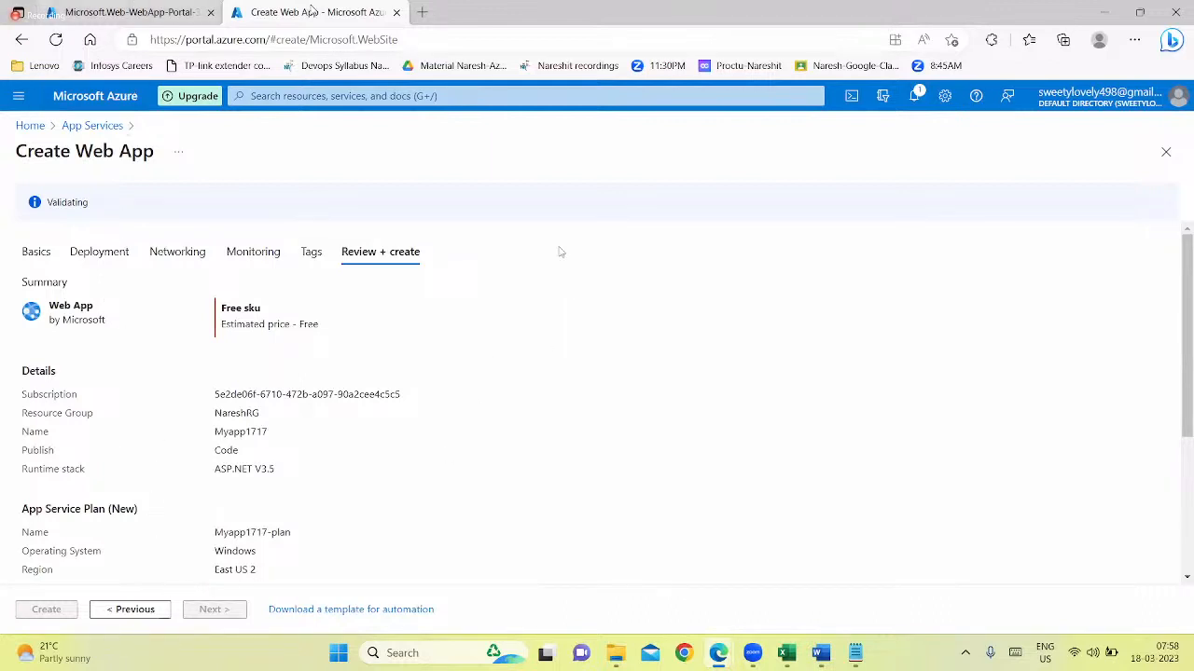
Check the Myapp1515 deployment in the other browser tab, then view the portal notifications from the Myapp1717 review
click(130, 12)
click(311, 12)
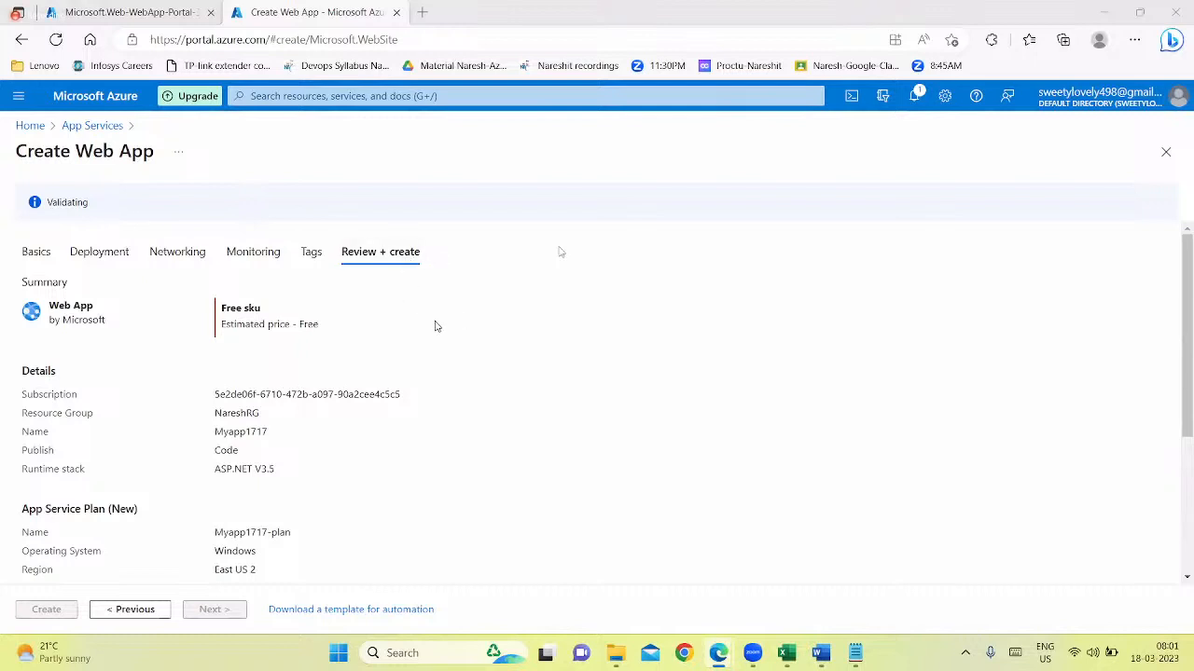
click(913, 97)
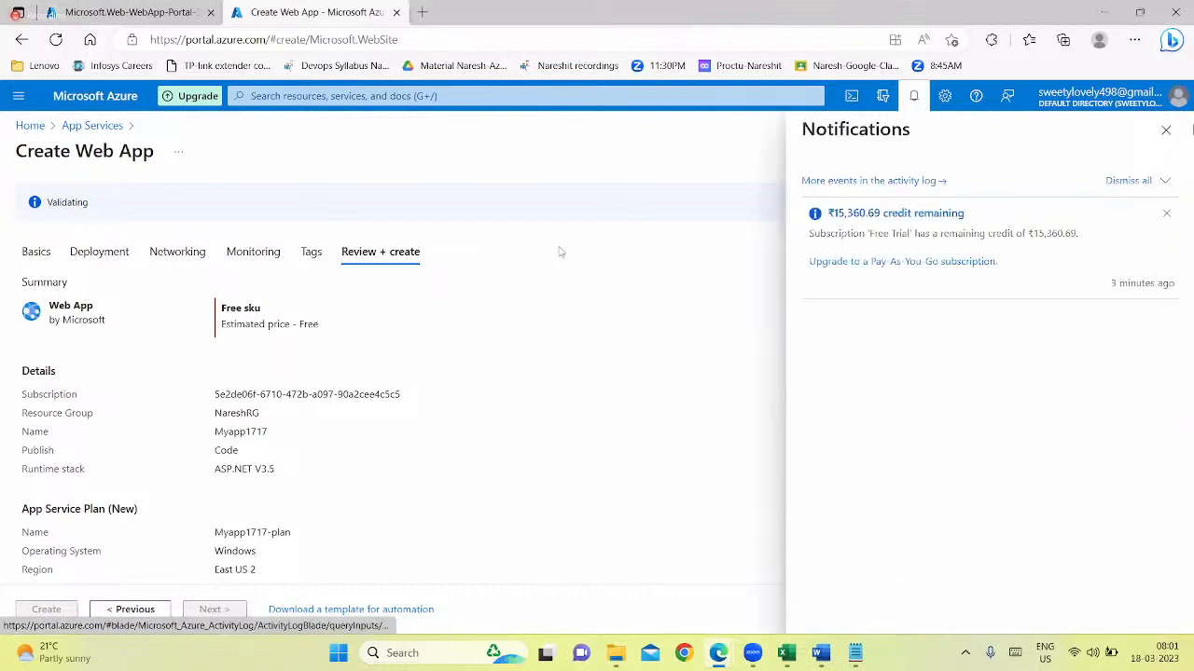
Close the notifications, look over the Myapp1717 review summary, and check the Myapp1515 deployment in the other browser tab
click(1166, 129)
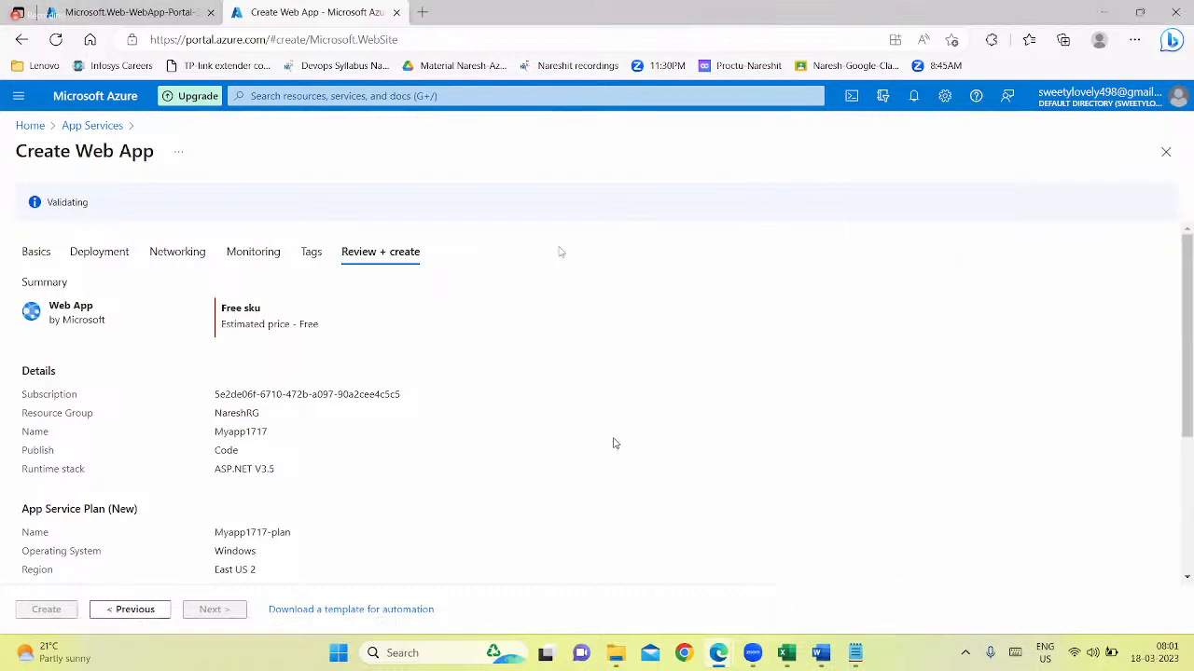
scroll(631, 432, down, 1)
scroll(623, 437, up, 1)
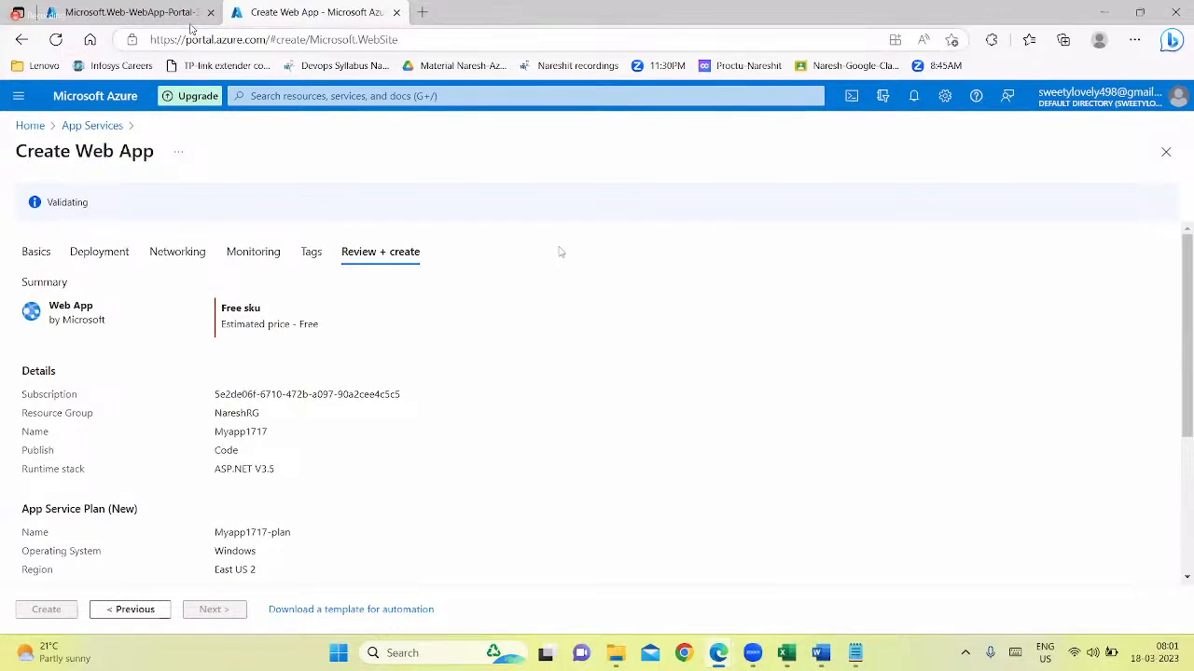
click(131, 12)
click(295, 21)
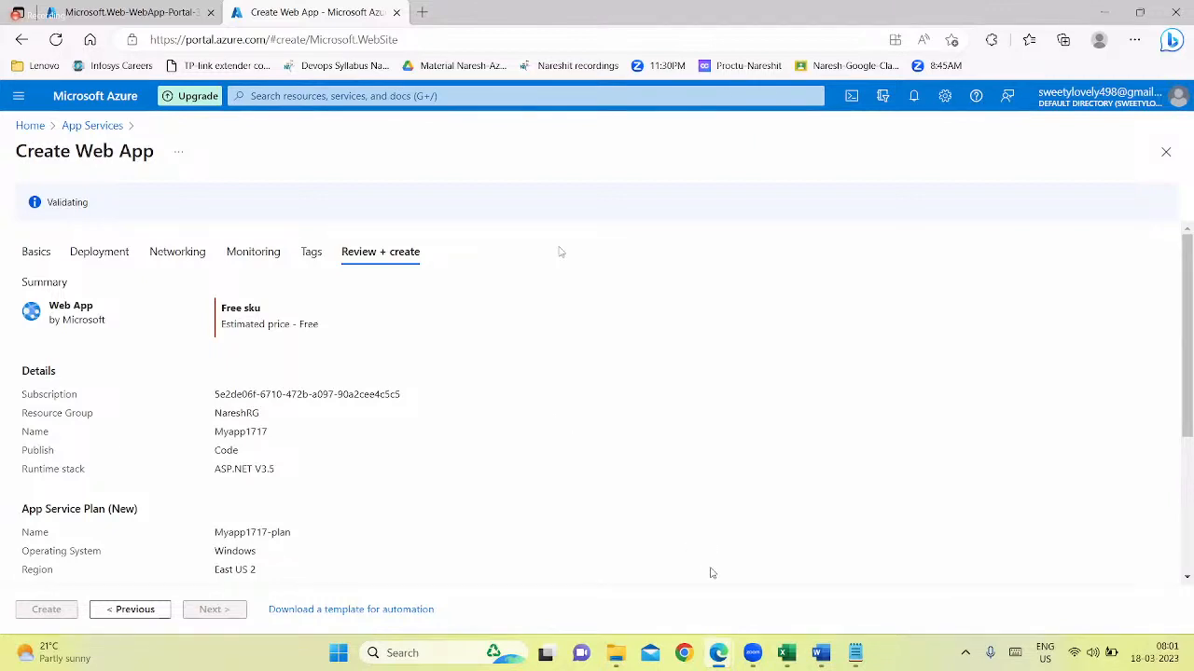
Switch to Notepad and add the line "60 demos in total course of Azure Devops" below the App services note
click(854, 654)
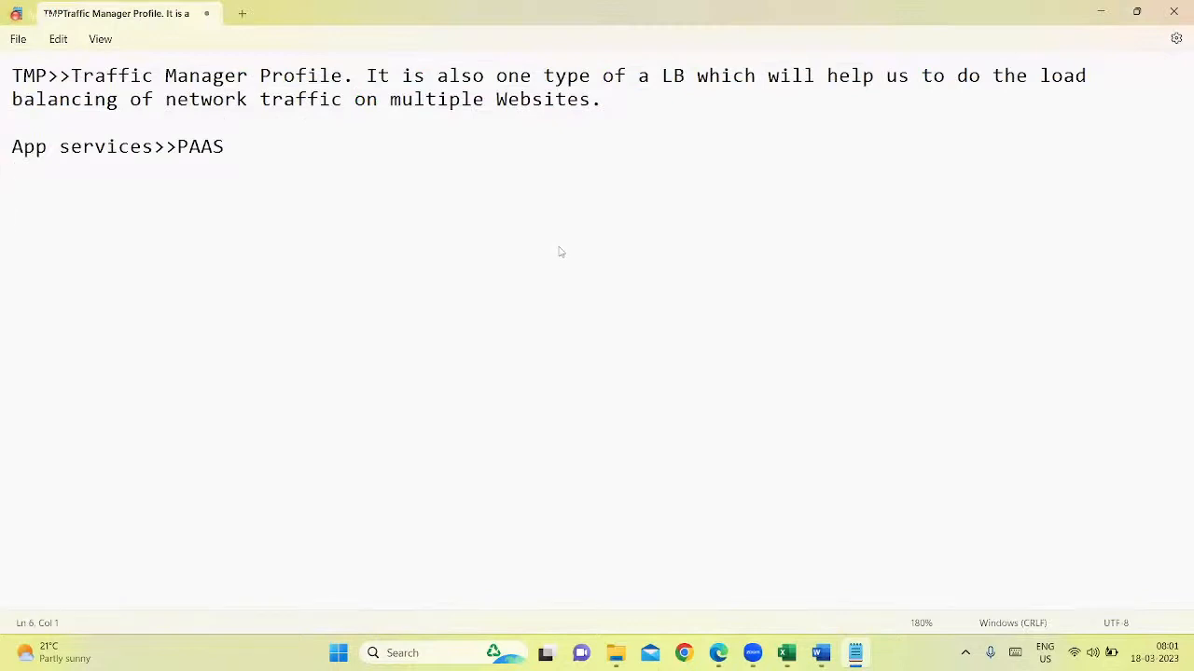
text(60 demos)
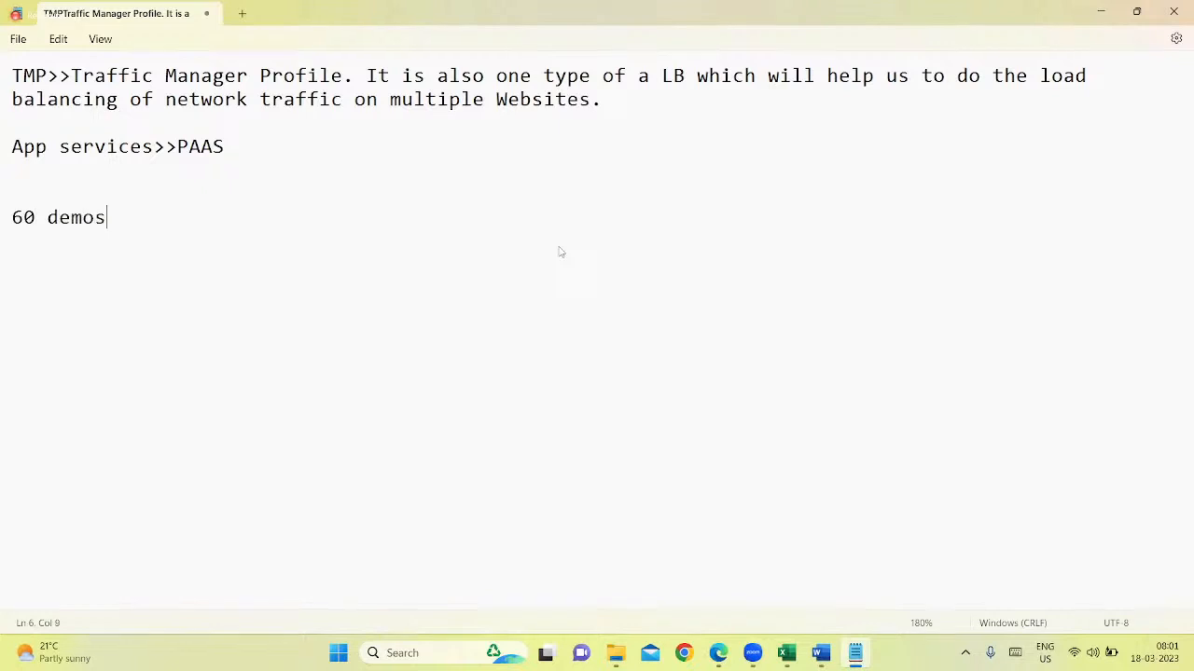
text( in total t)
key(BackSpace)
text(course )
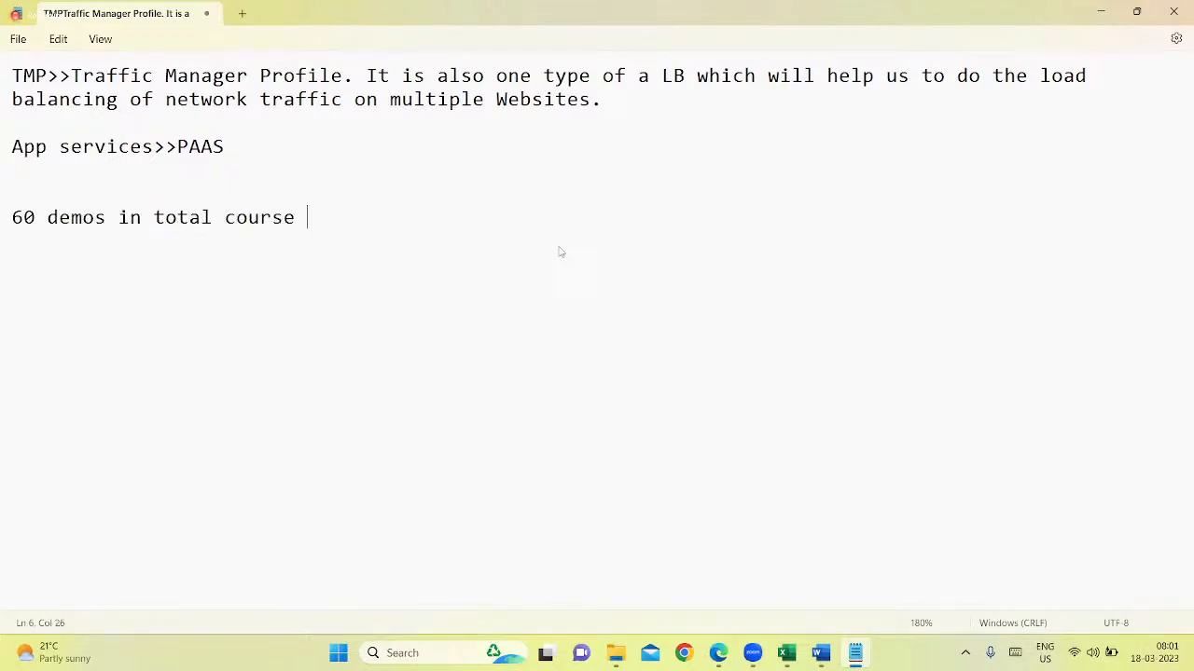
text(of Azure Devops)
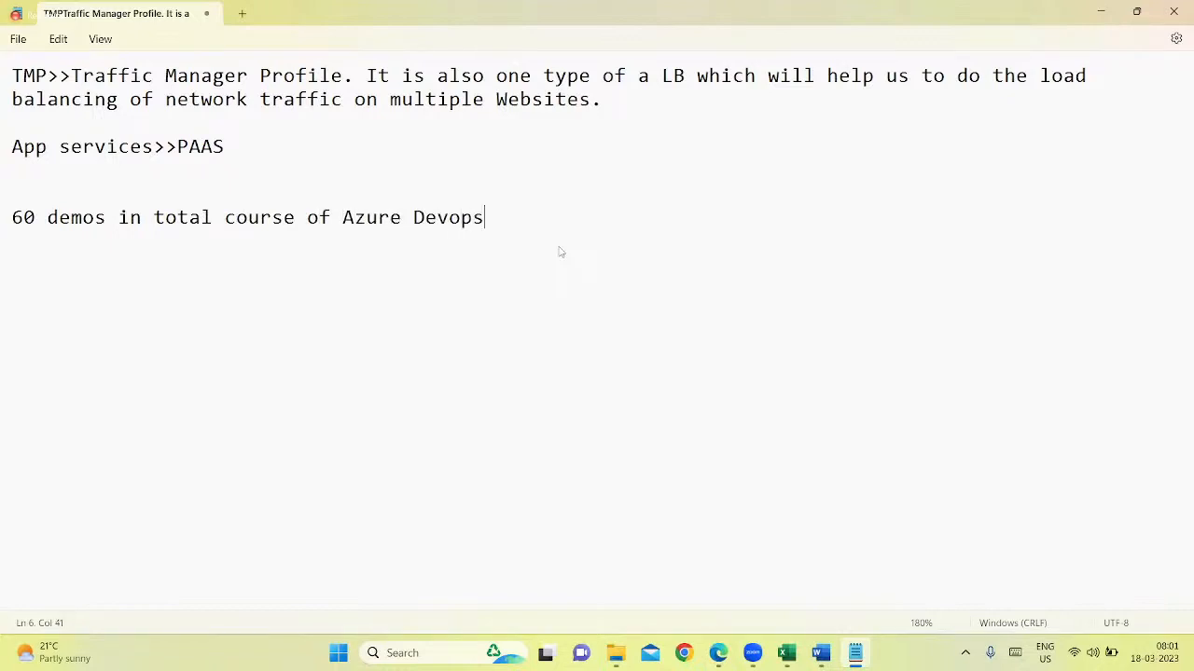
text(2-3 dem)
text(o's)
Add the line "2-3 demos that you cannot do in Azure Free trail account.", highlight "60 demos", and return to the Azure portal
key(BackSpace)
key(BackSpace)
key(BackSpace)
text(s t)
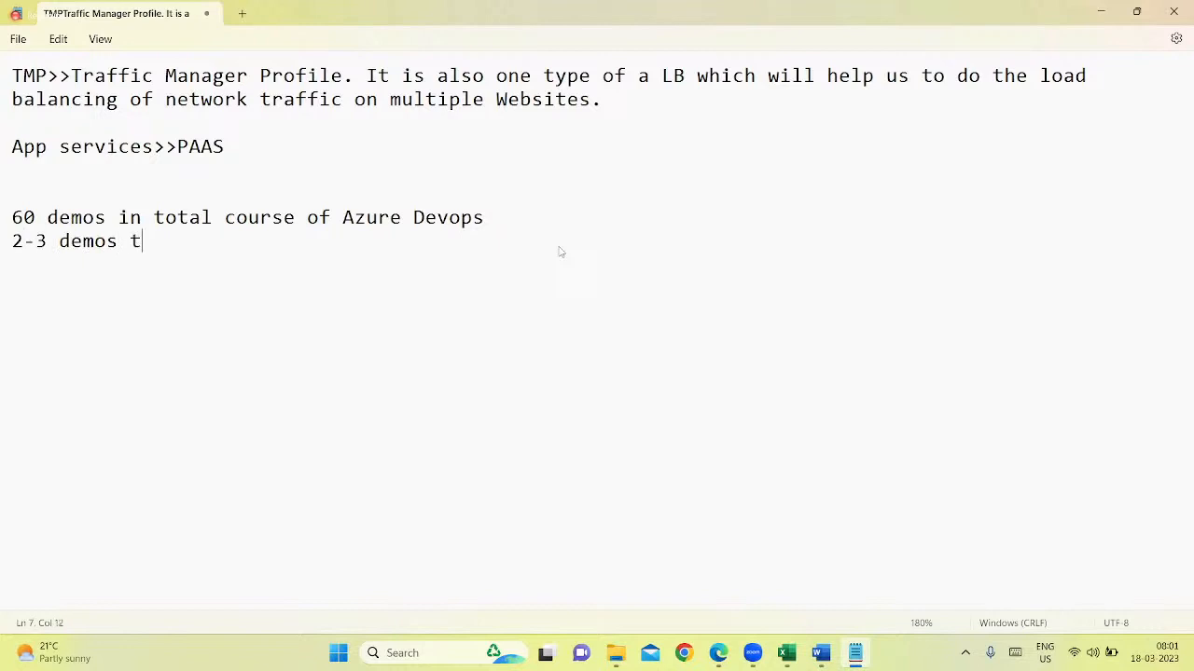
text(hat you cannot)
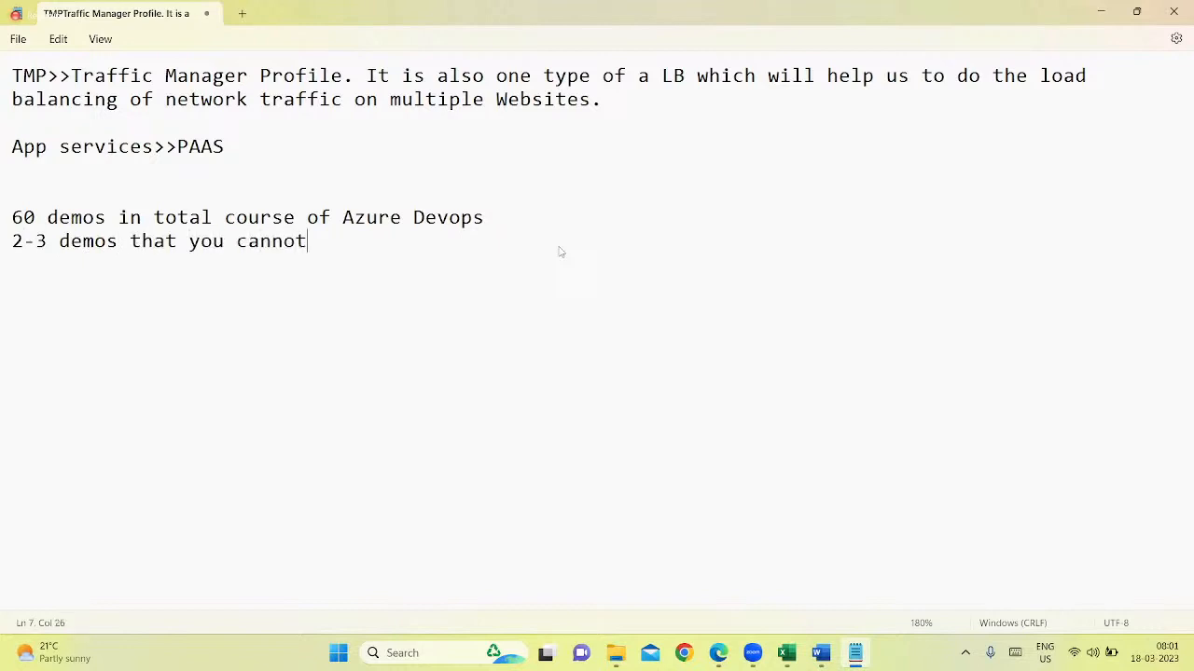
text( do u)
key(BackSpace)
text(in Azure Free )
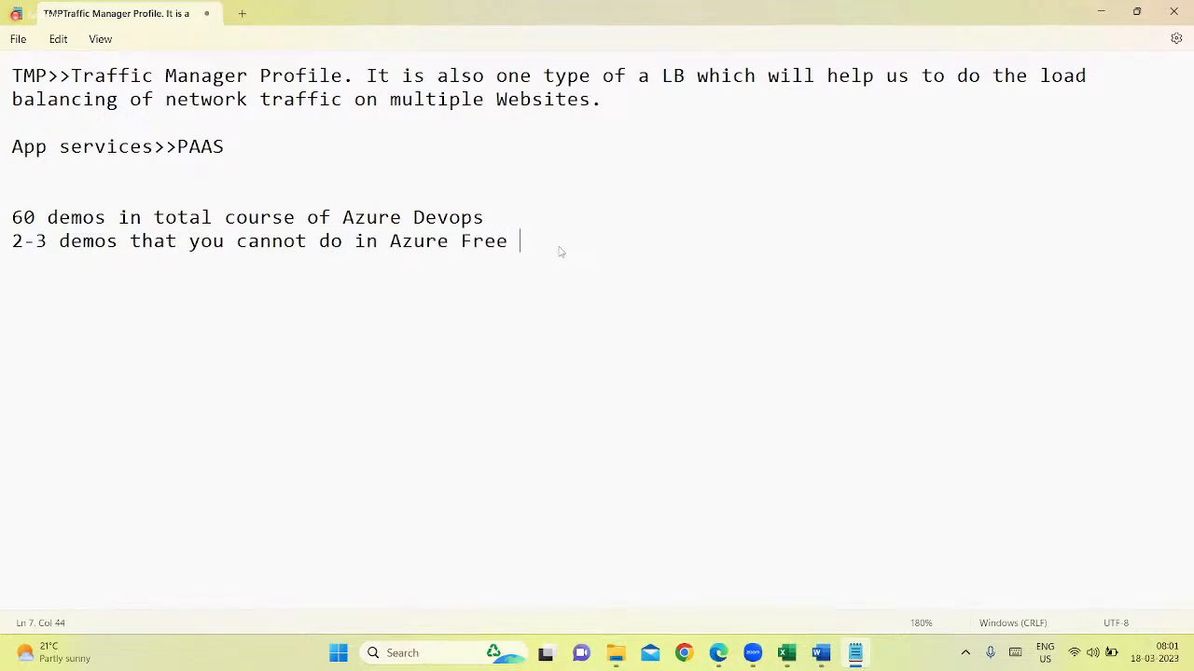
text(trail account.)
key(Return)
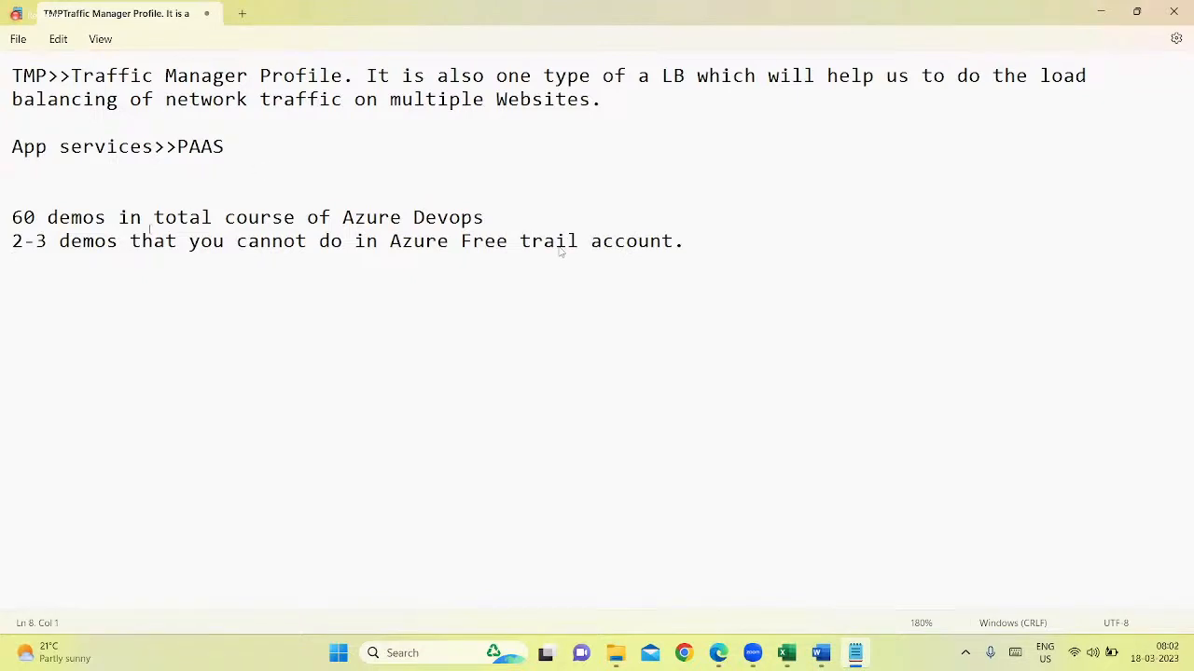
drag(107, 220, 16, 193)
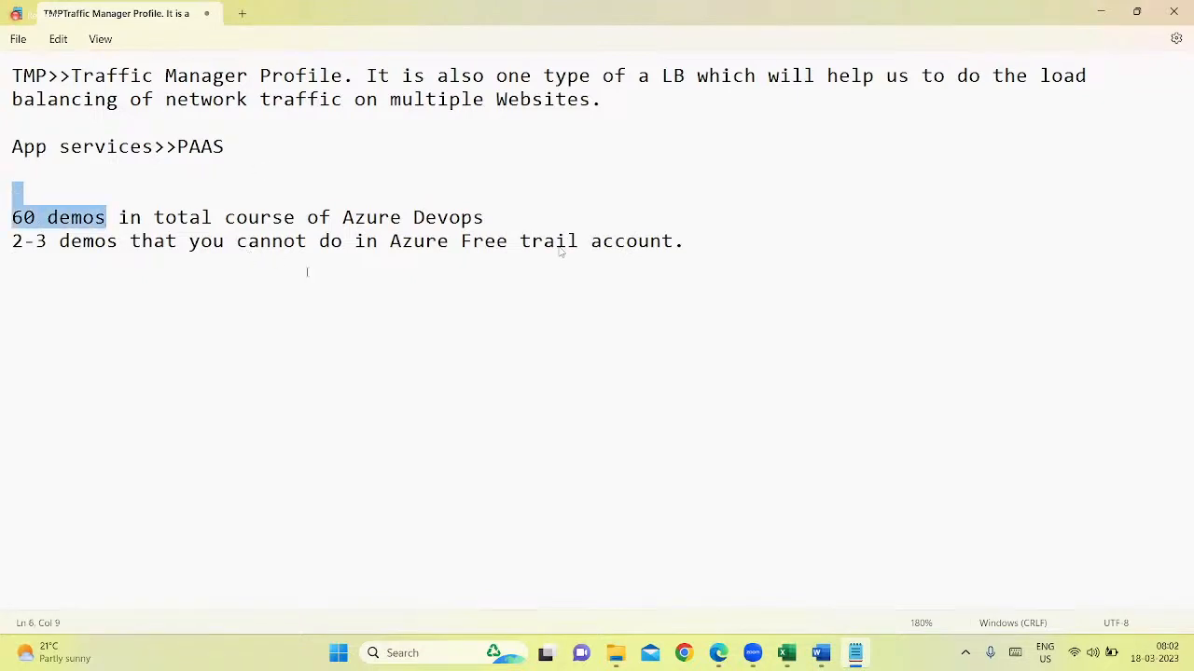
click(1101, 13)
click(1098, 13)
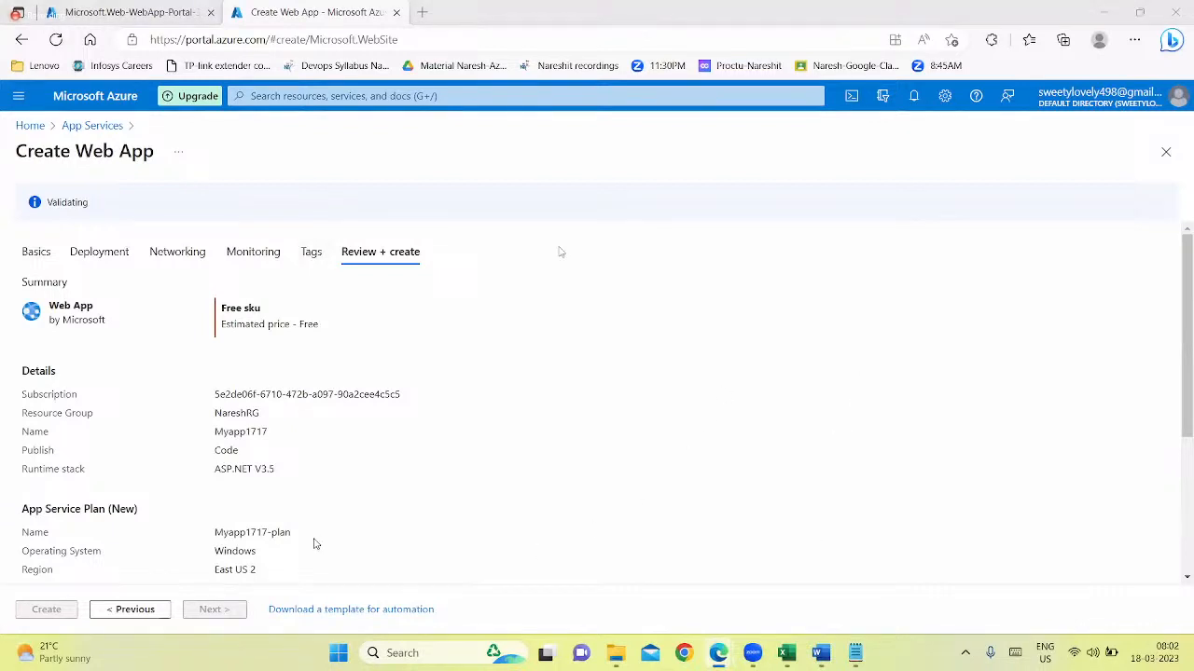
Look over the Myapp1717 review, return to the basic settings, and try to set the pricing plan to Basic B1
scroll(265, 499, down, 2)
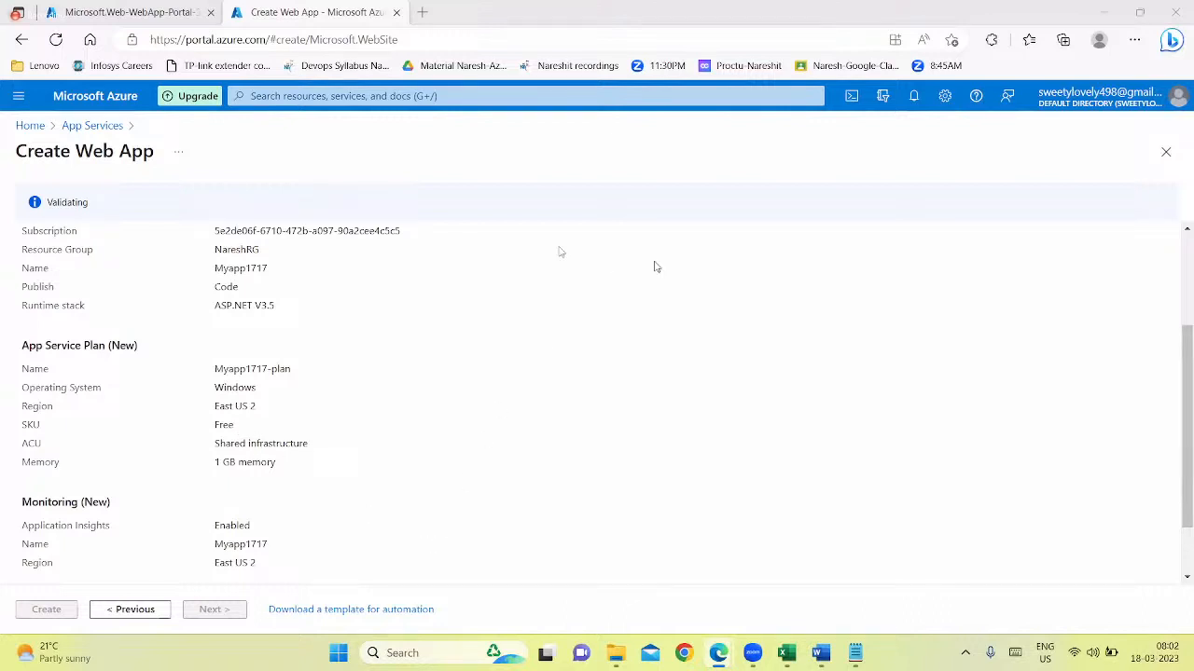
scroll(573, 407, up, 3)
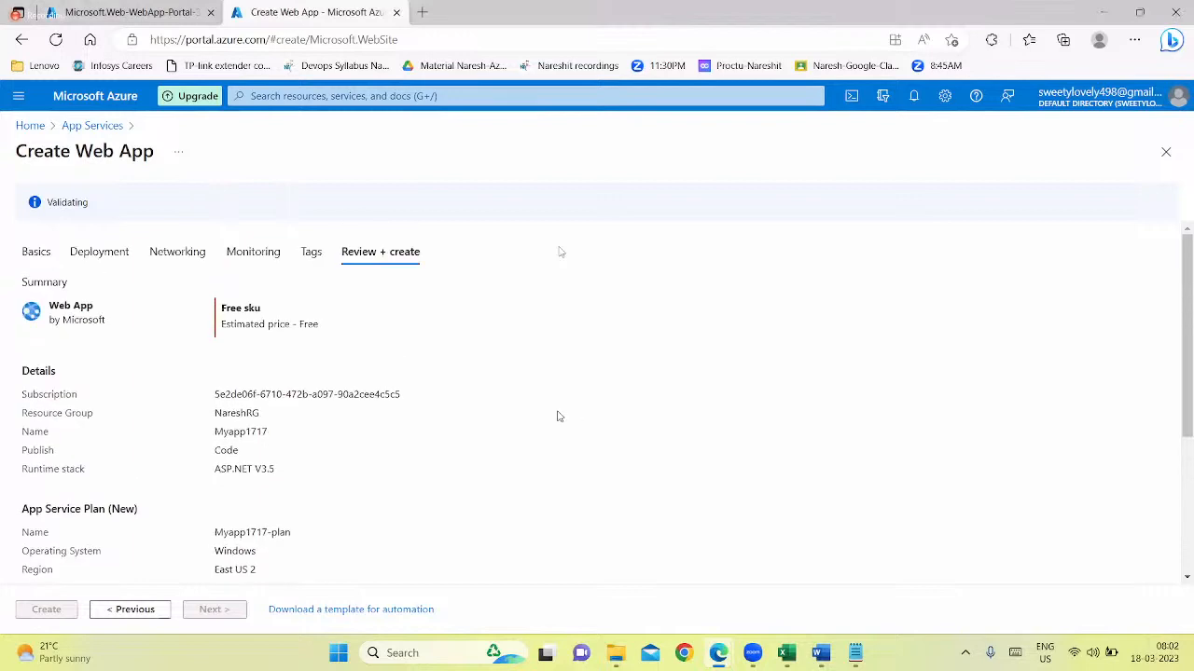
click(317, 257)
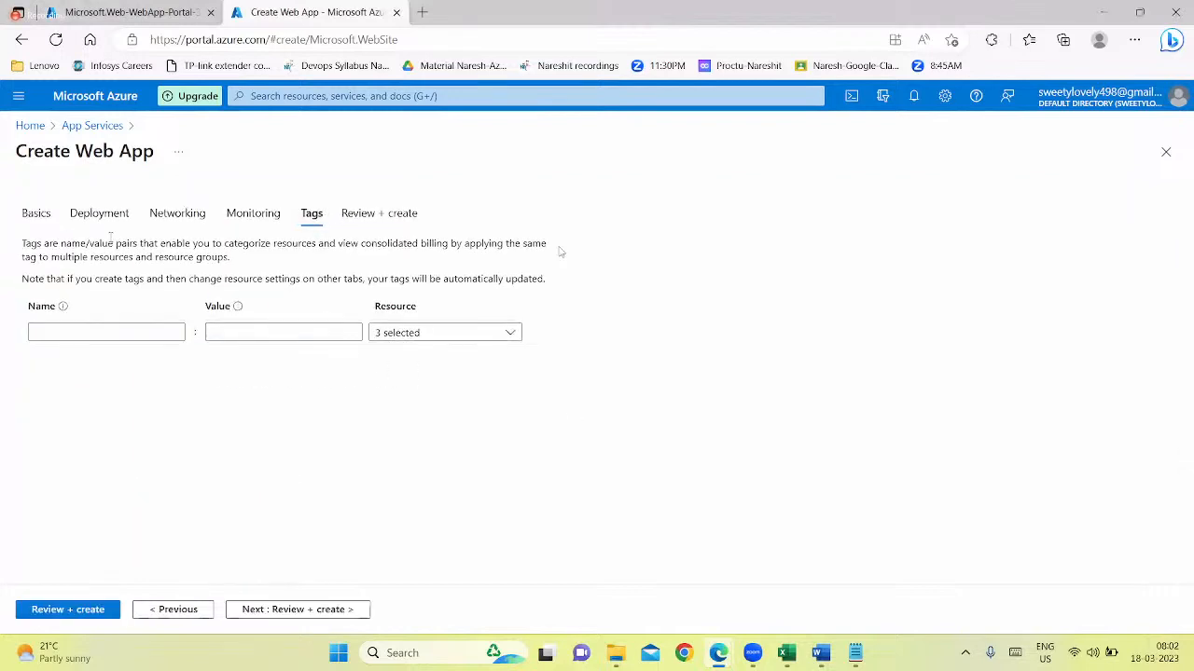
click(37, 214)
scroll(341, 494, down, 3)
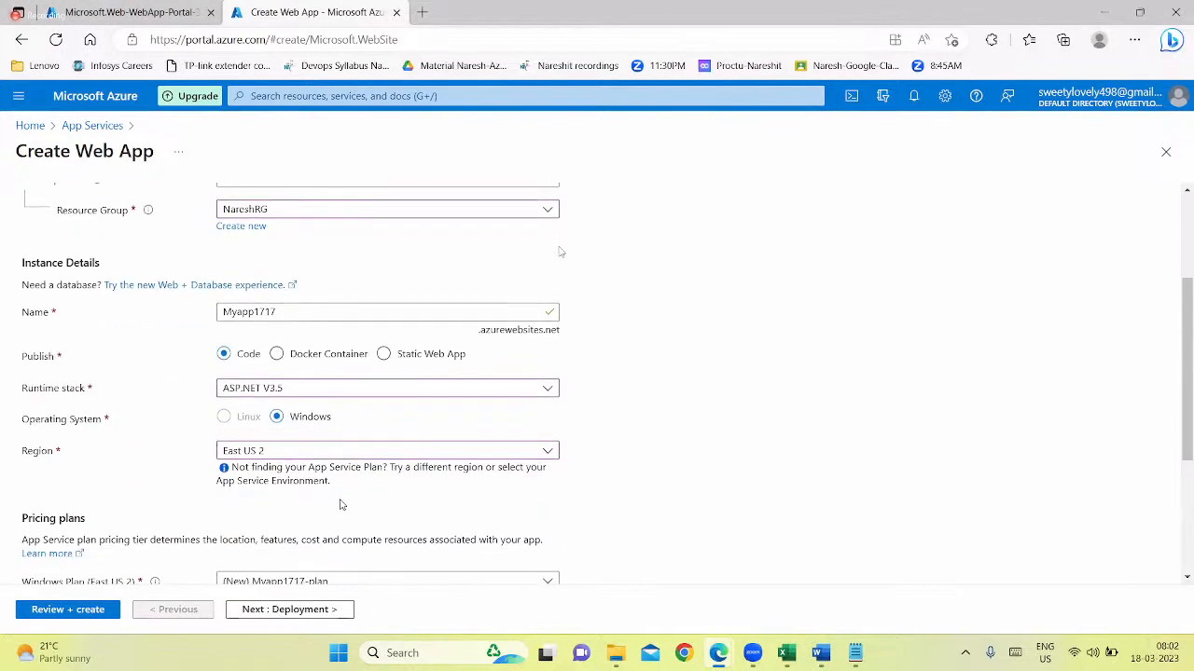
scroll(342, 505, down, 3)
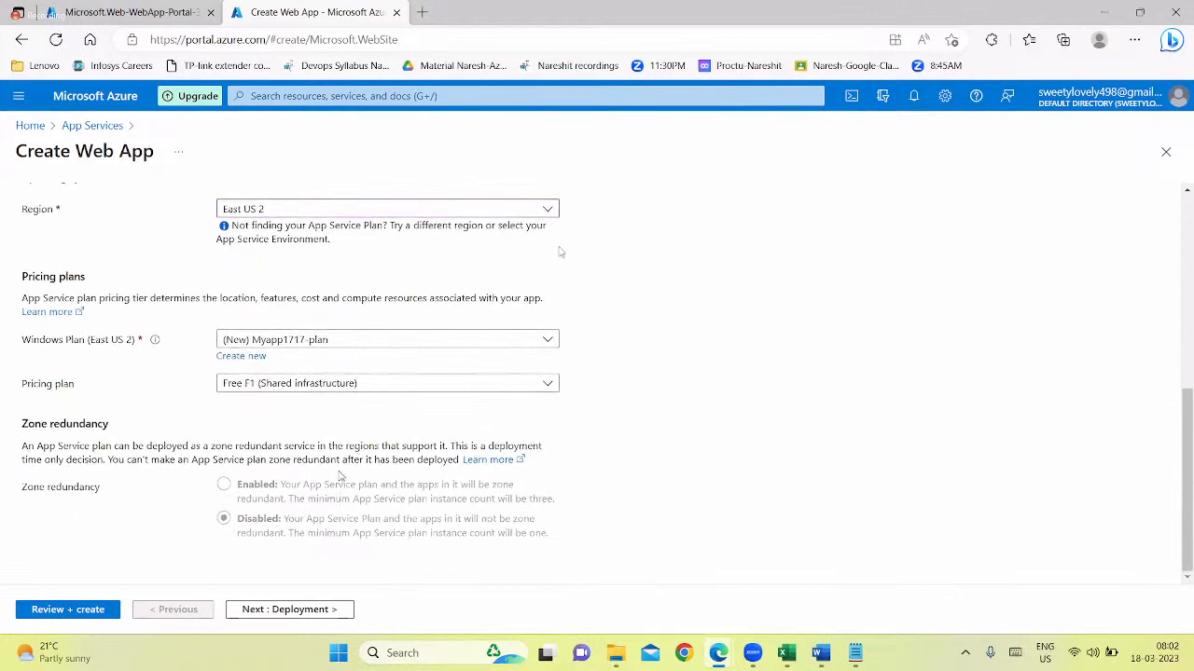
click(297, 382)
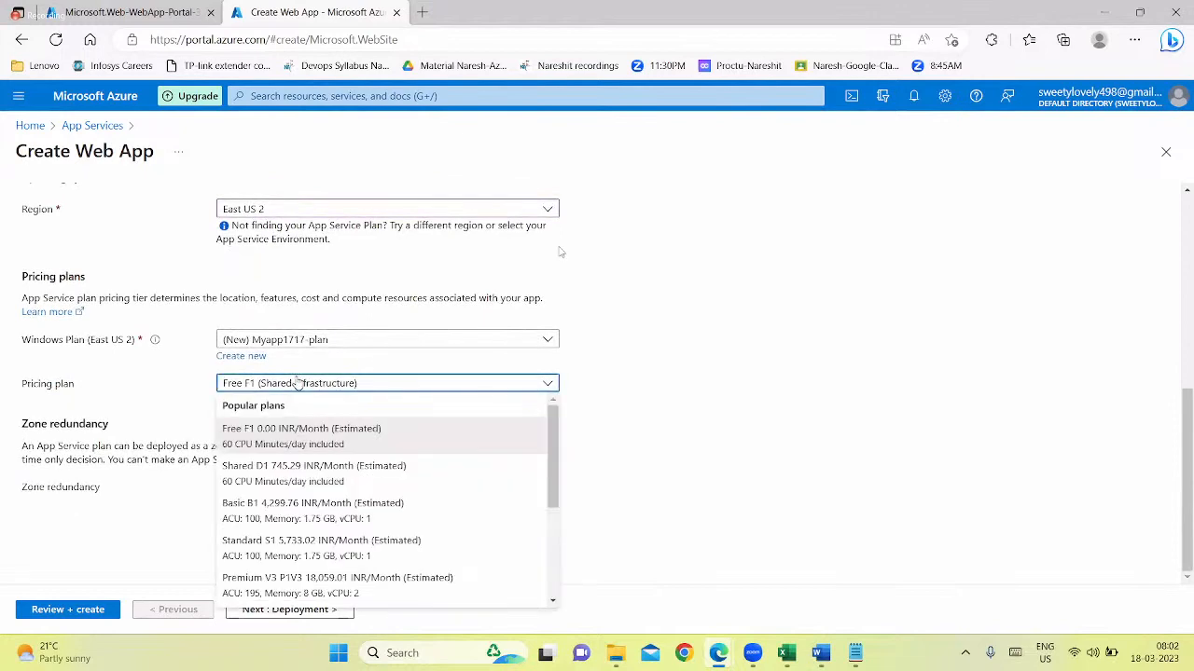
click(415, 511)
Change the Myapp1717 web app's region to Australia Central
scroll(664, 455, up, 5)
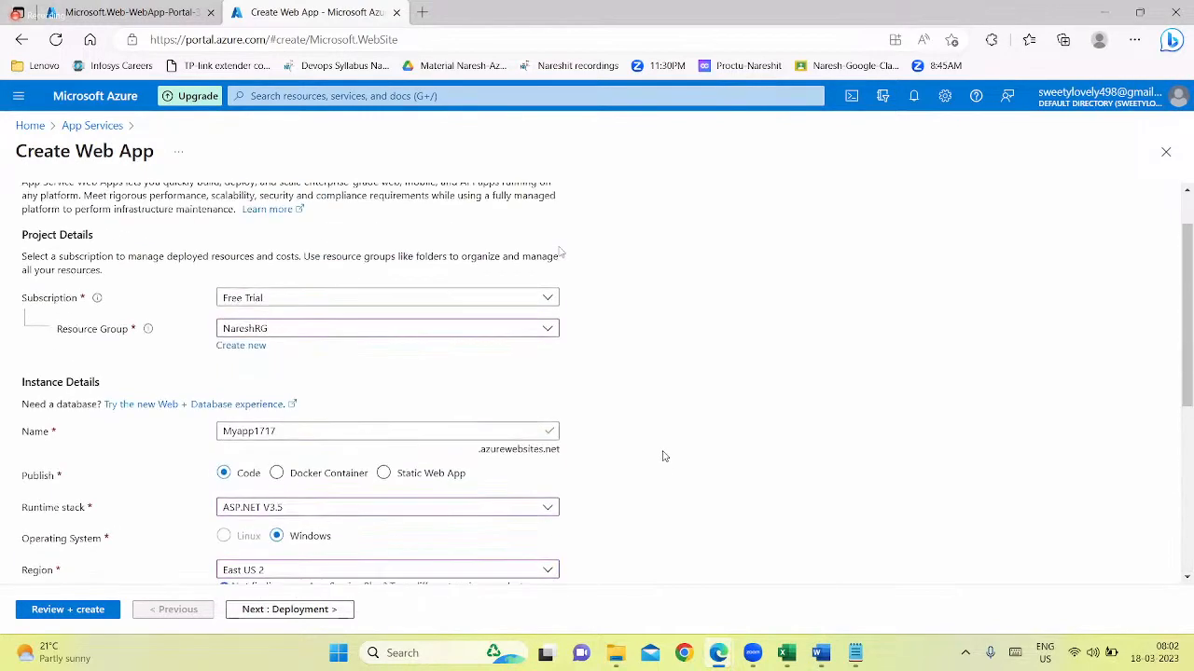
scroll(664, 455, down, 1)
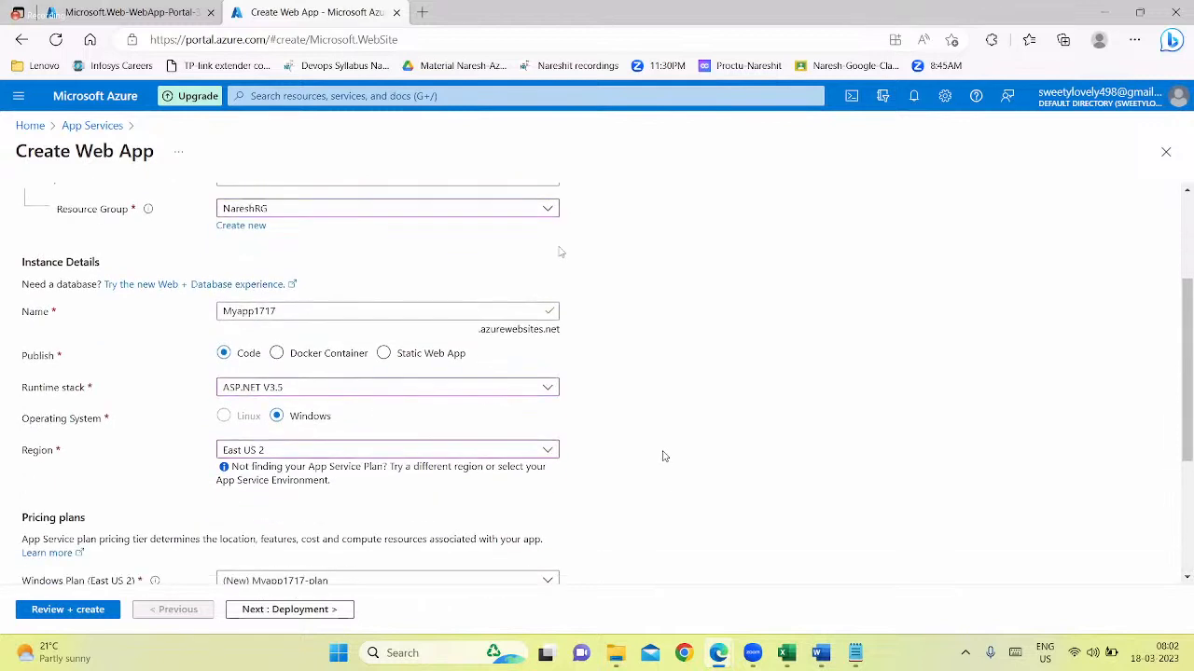
click(317, 454)
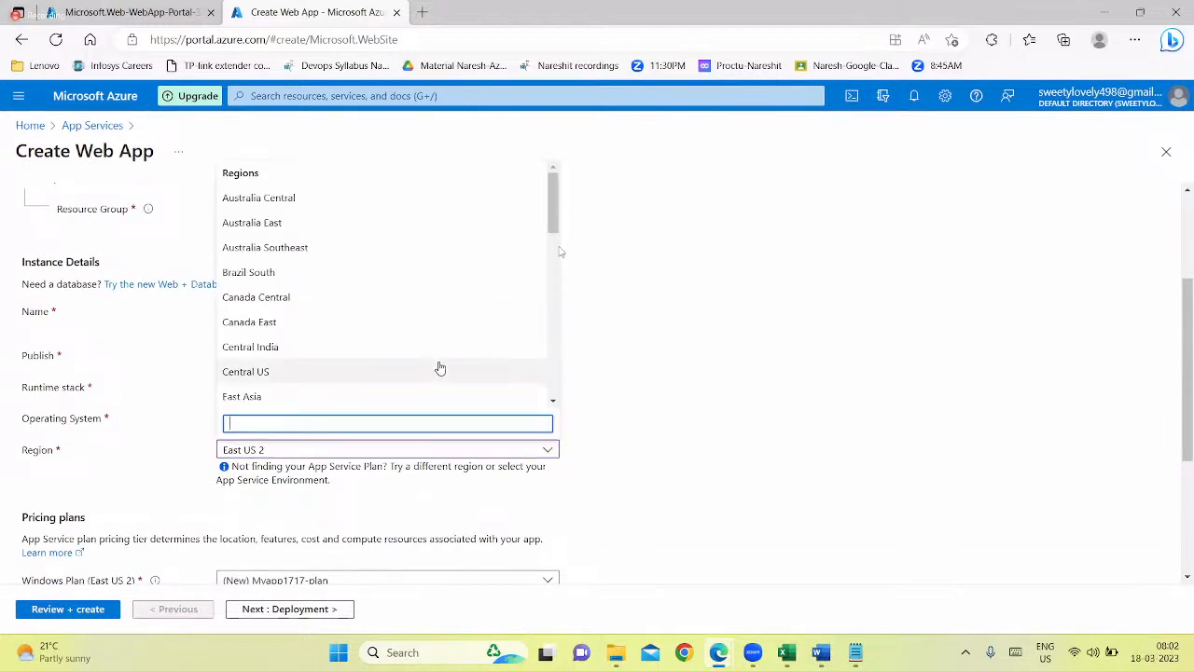
text(austr)
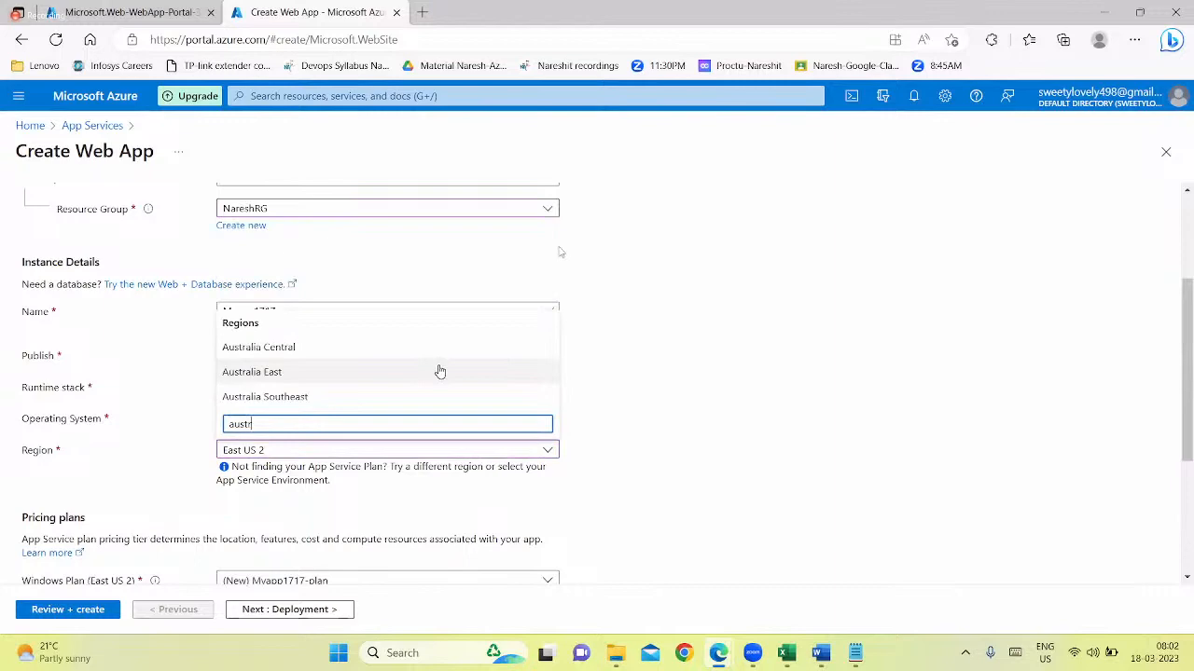
click(291, 348)
scroll(560, 392, up, 3)
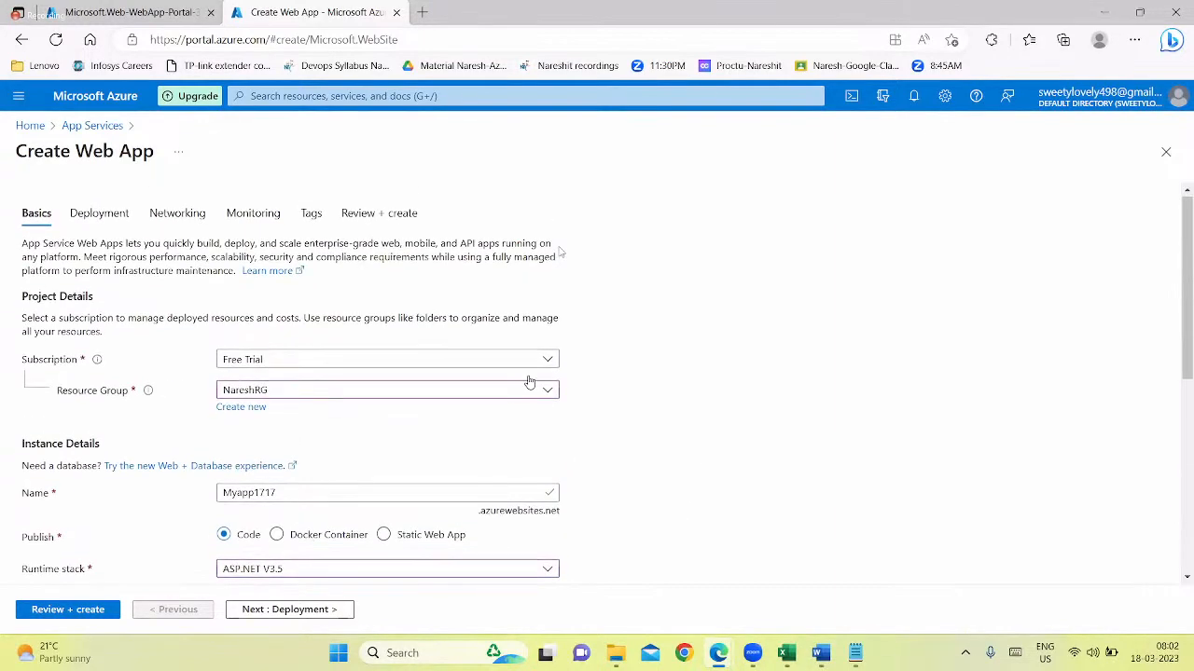
Review the Myapp1717 settings and create the web app, looking over the summary while it is submitted
click(393, 224)
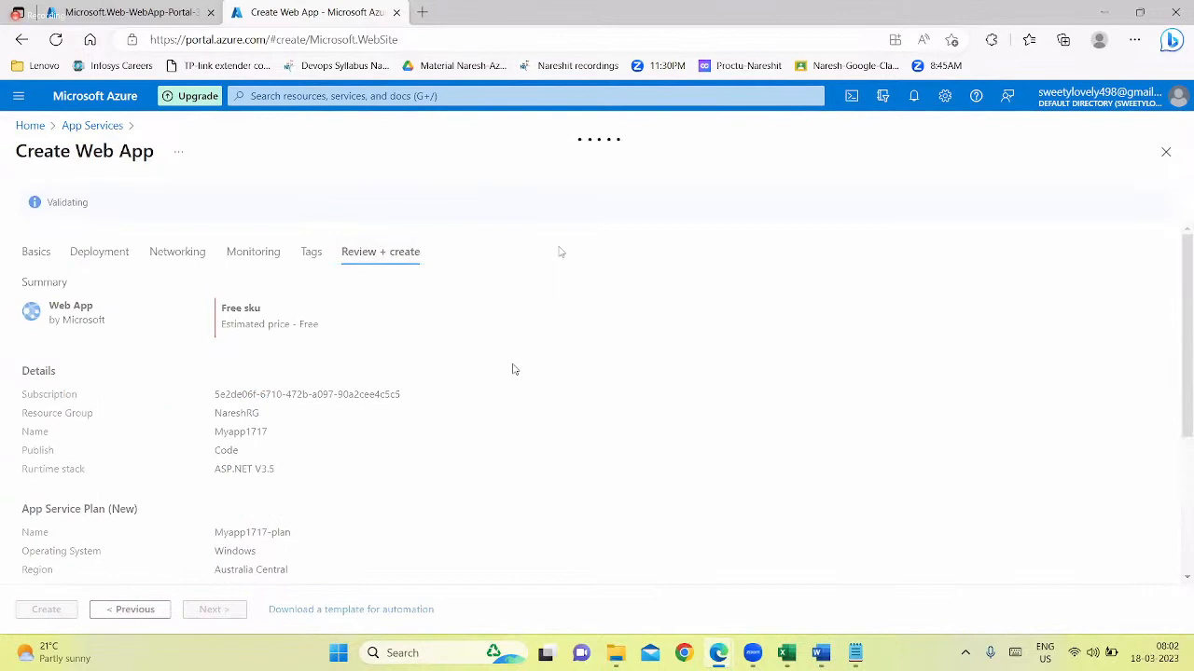
click(46, 609)
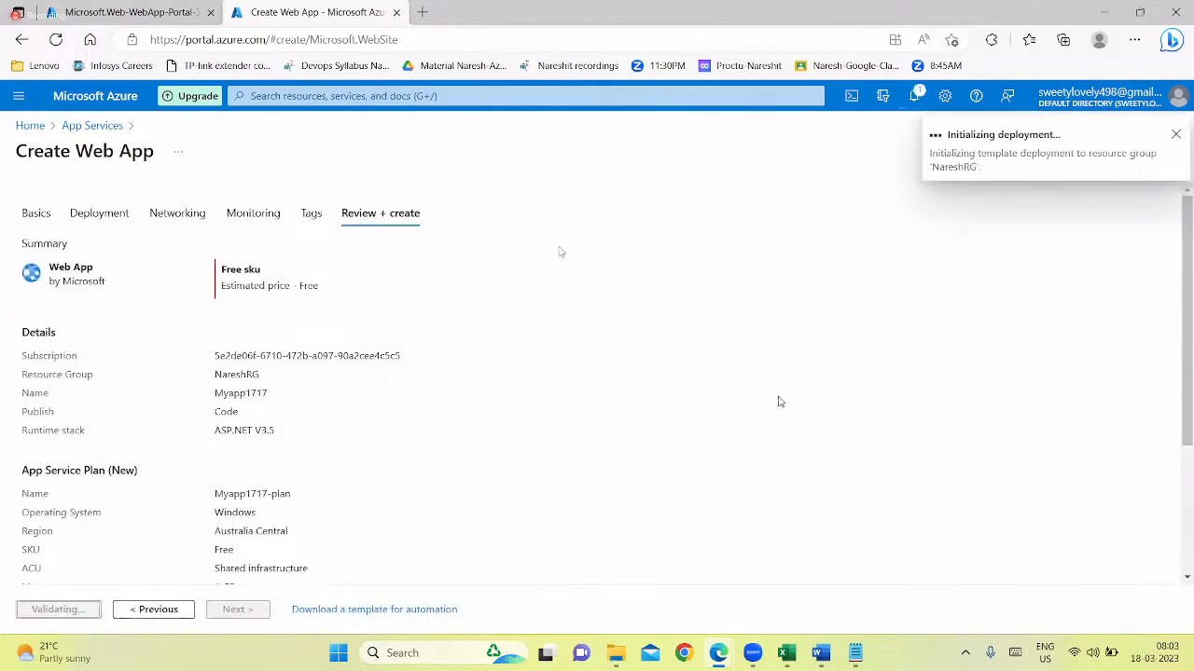
scroll(781, 402, down, 2)
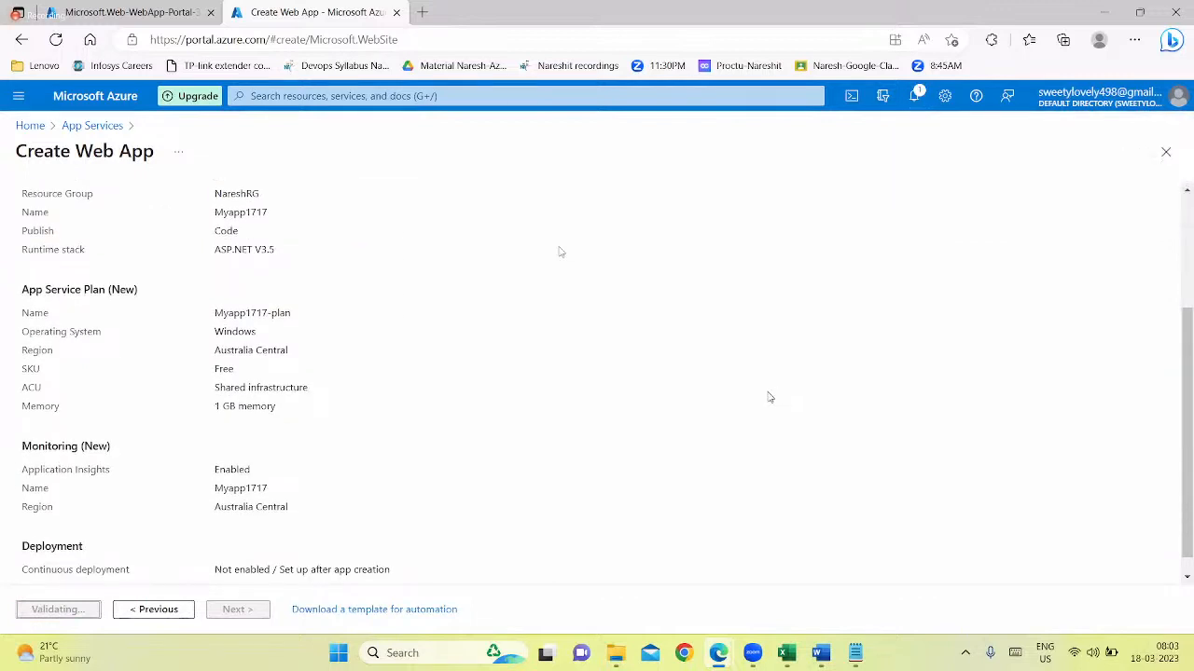
scroll(770, 398, up, 1)
scroll(770, 398, down, 1)
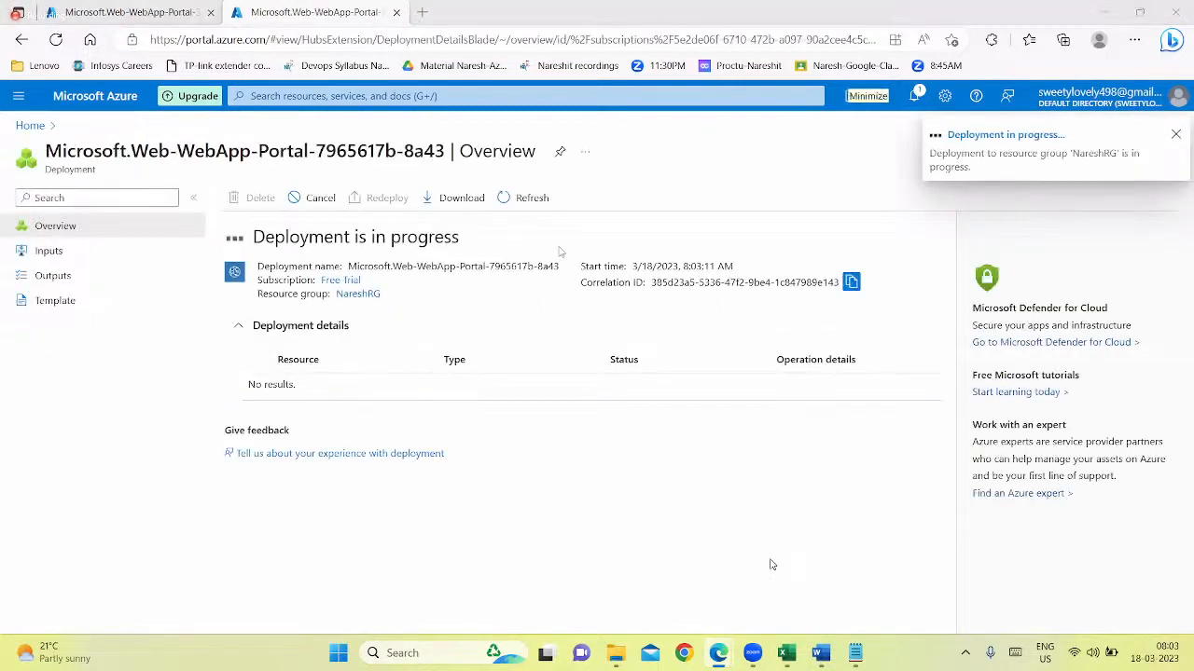
Open the App Services list in the Myapp1515 browser tab, then return to the Myapp1717 deployment page
click(131, 12)
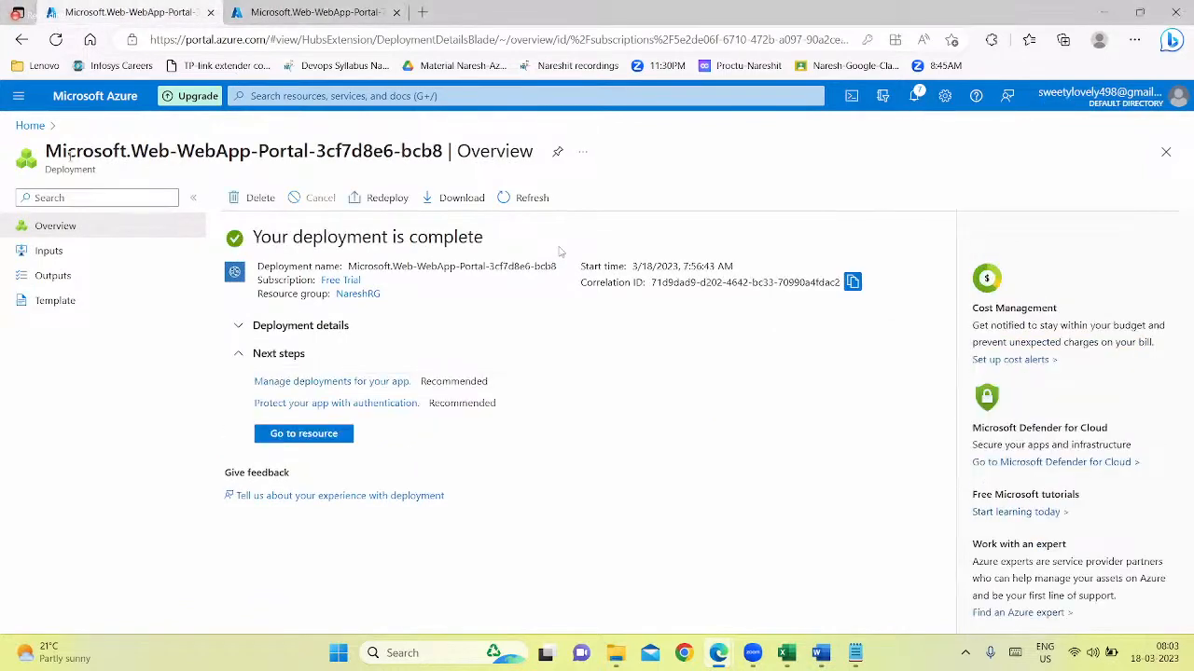
click(27, 126)
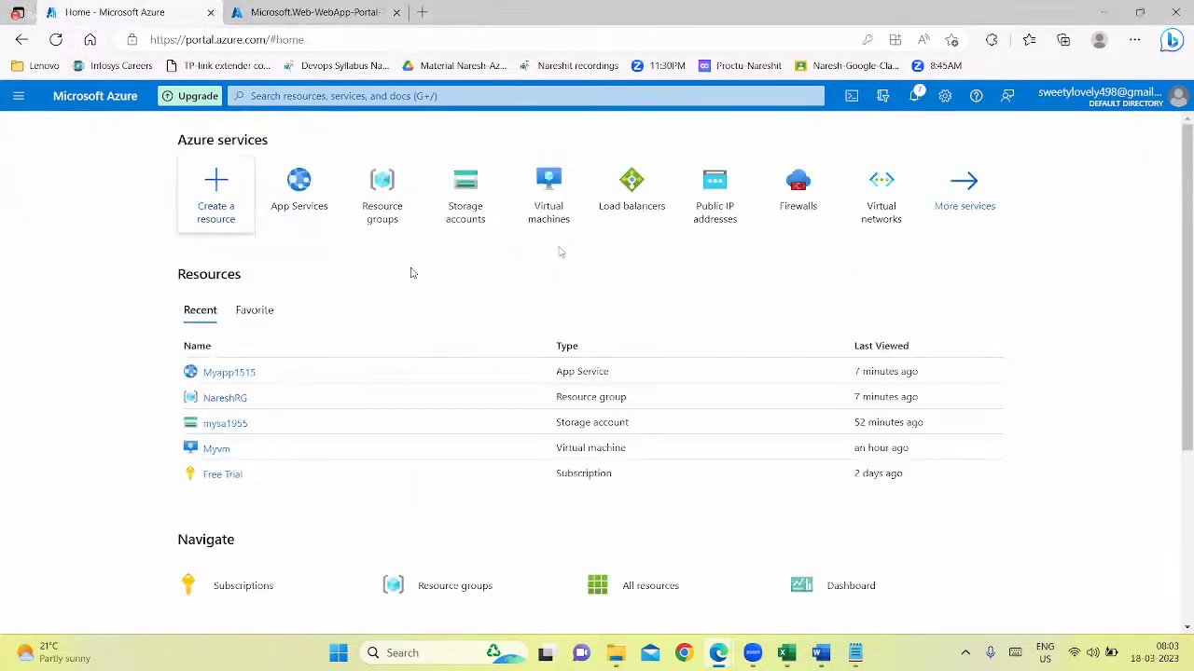
click(298, 191)
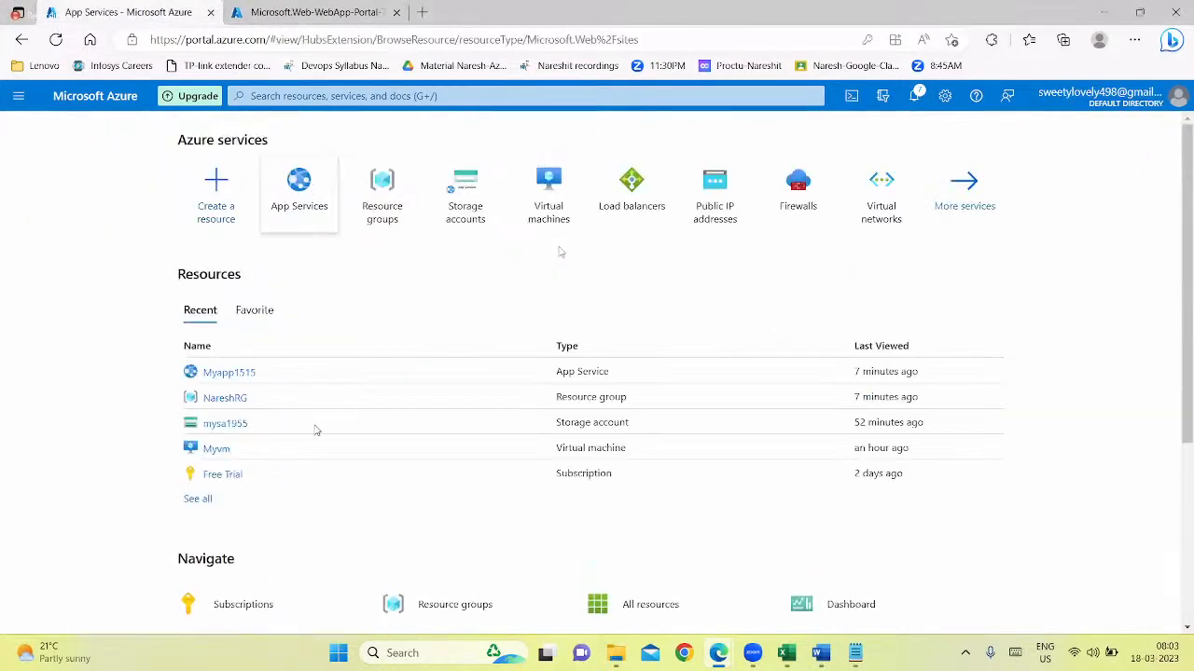
click(294, 12)
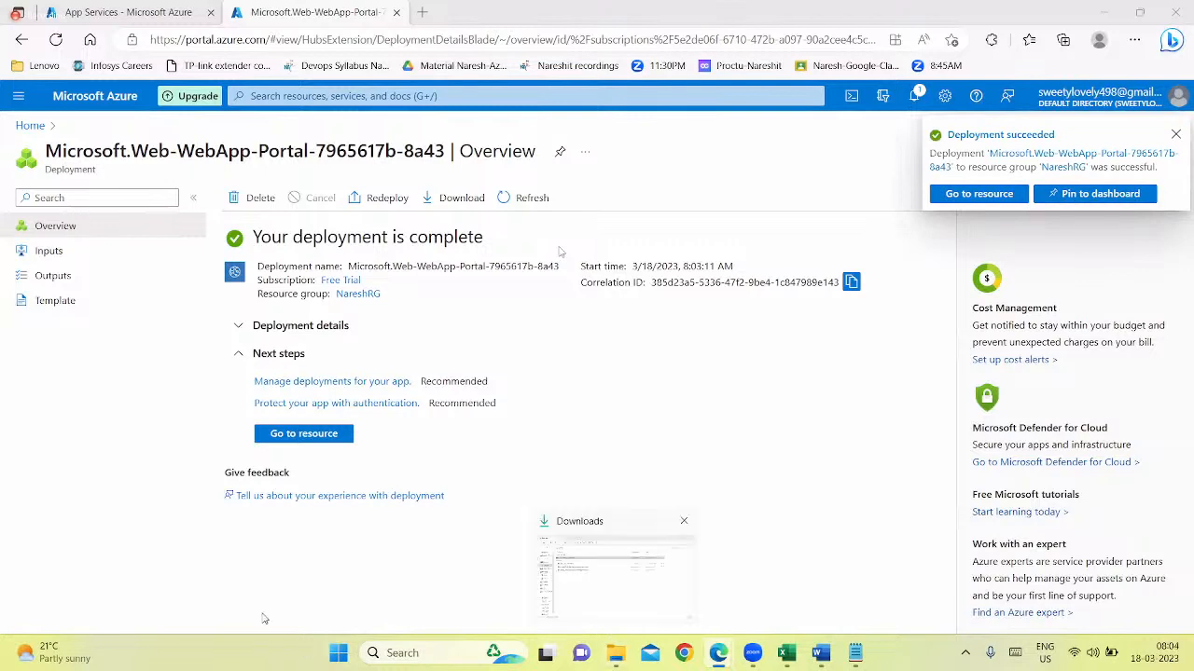
Open the App Services list from the portal home in the Myapp1717 tab and reload the page
click(30, 125)
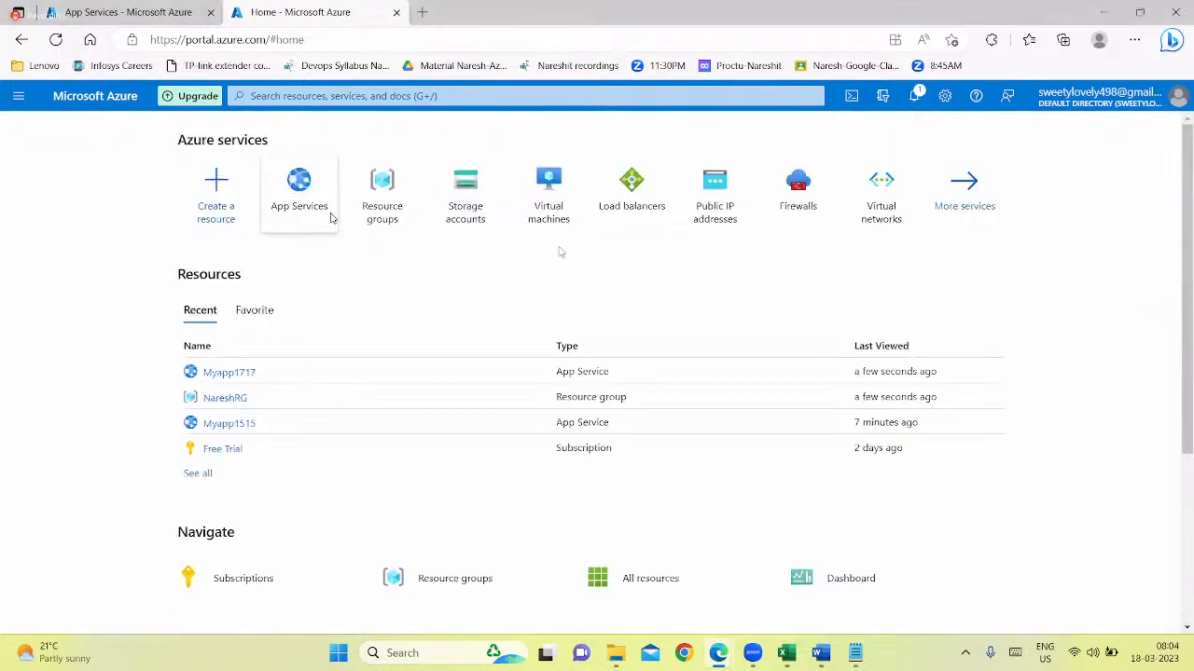
click(310, 187)
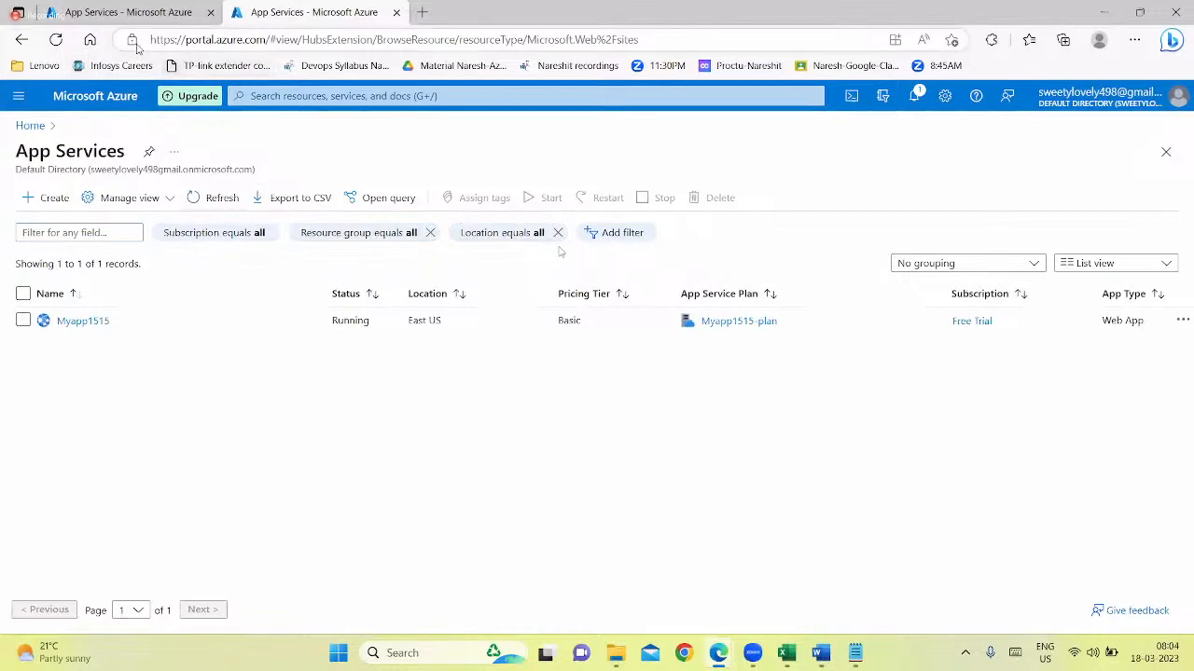
click(186, 41)
click(56, 40)
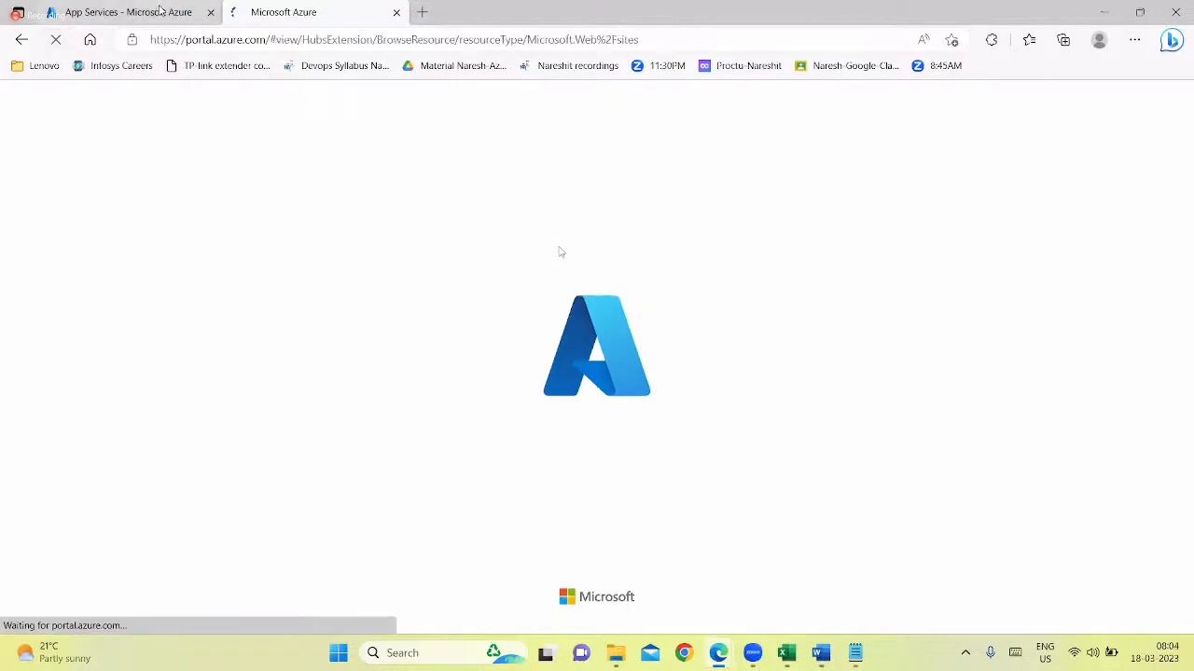
Close the extra portal tab, check the notifications, and reload the App Services list
click(163, 11)
click(211, 12)
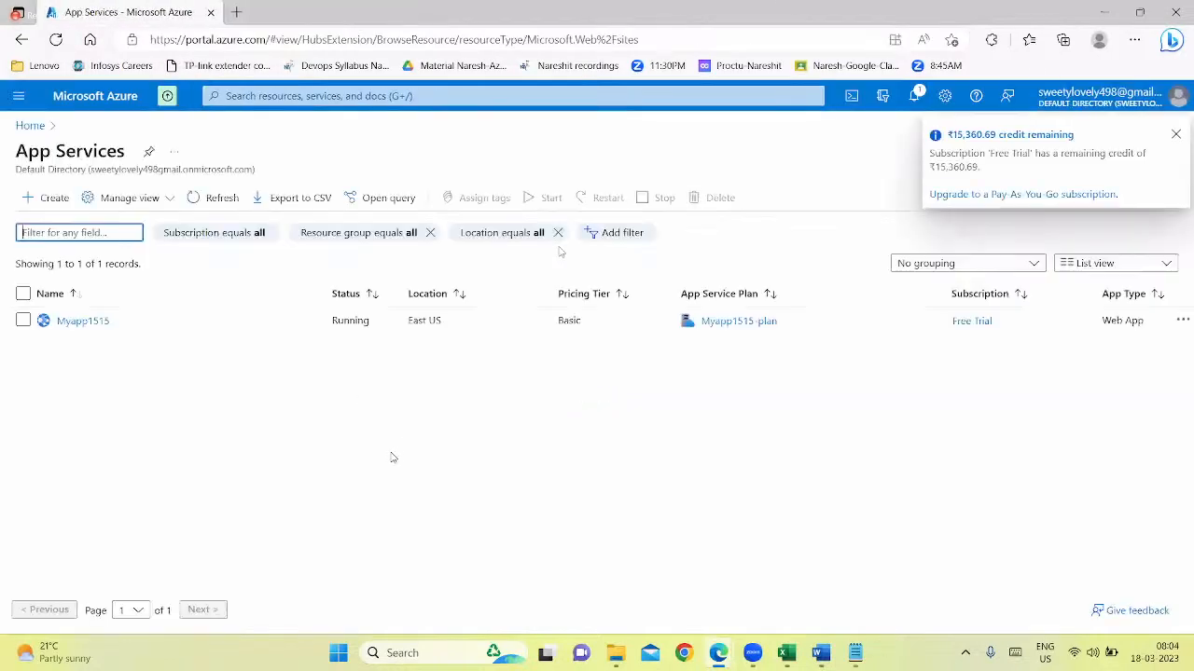
click(914, 97)
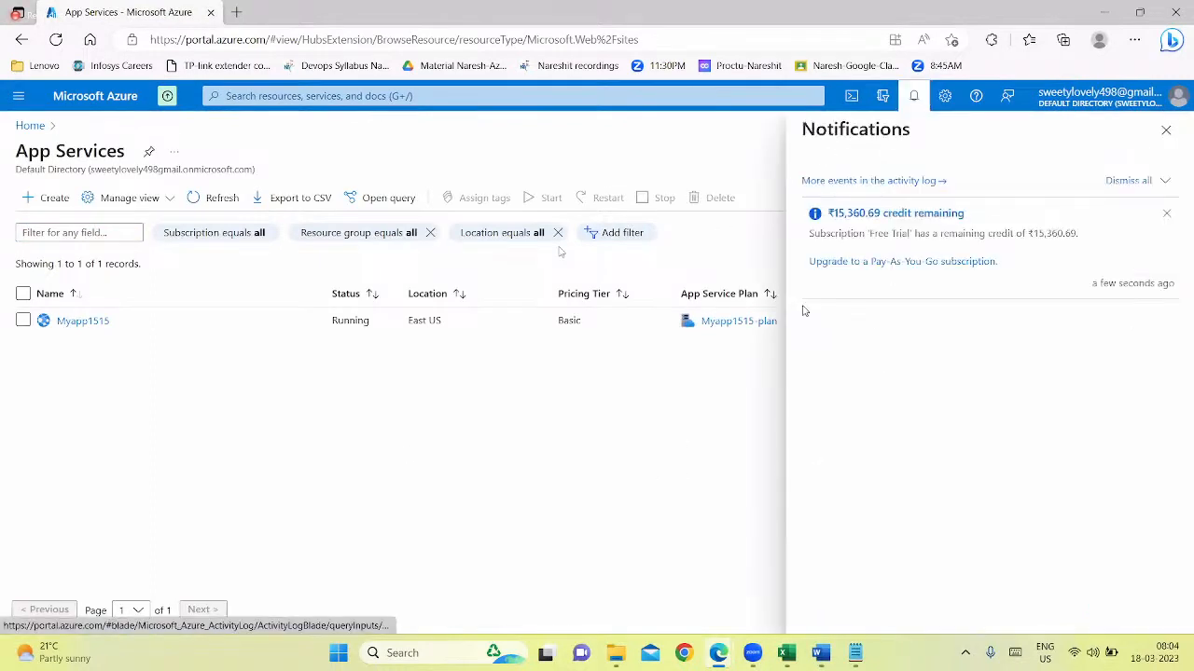
click(1166, 129)
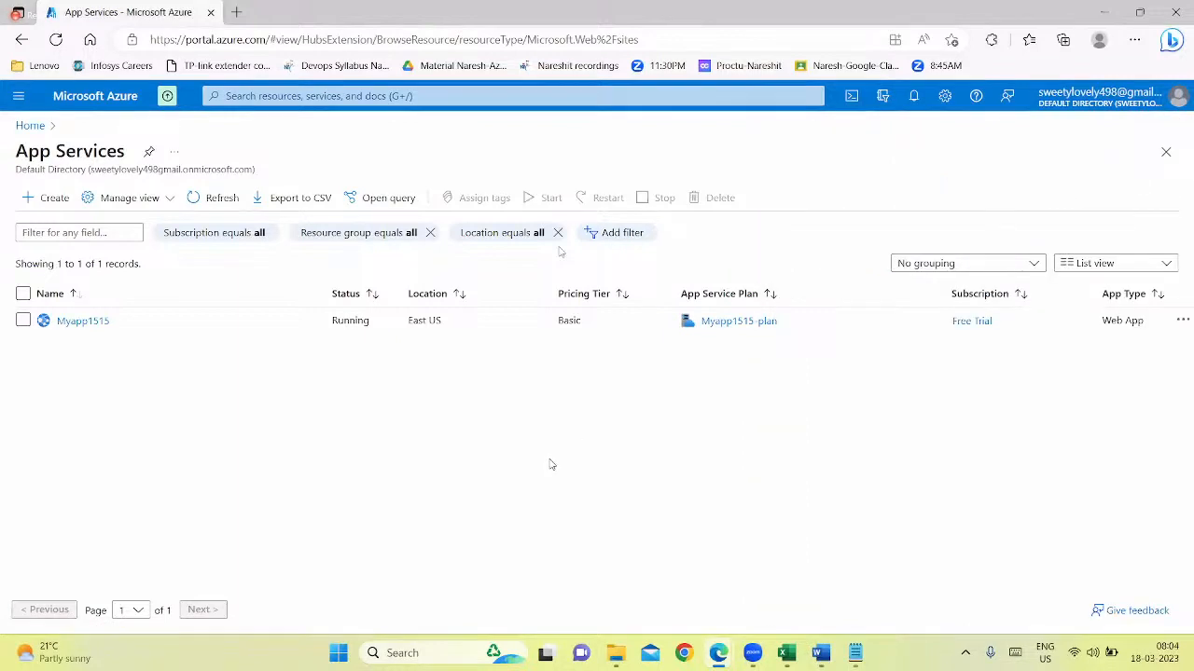
click(55, 40)
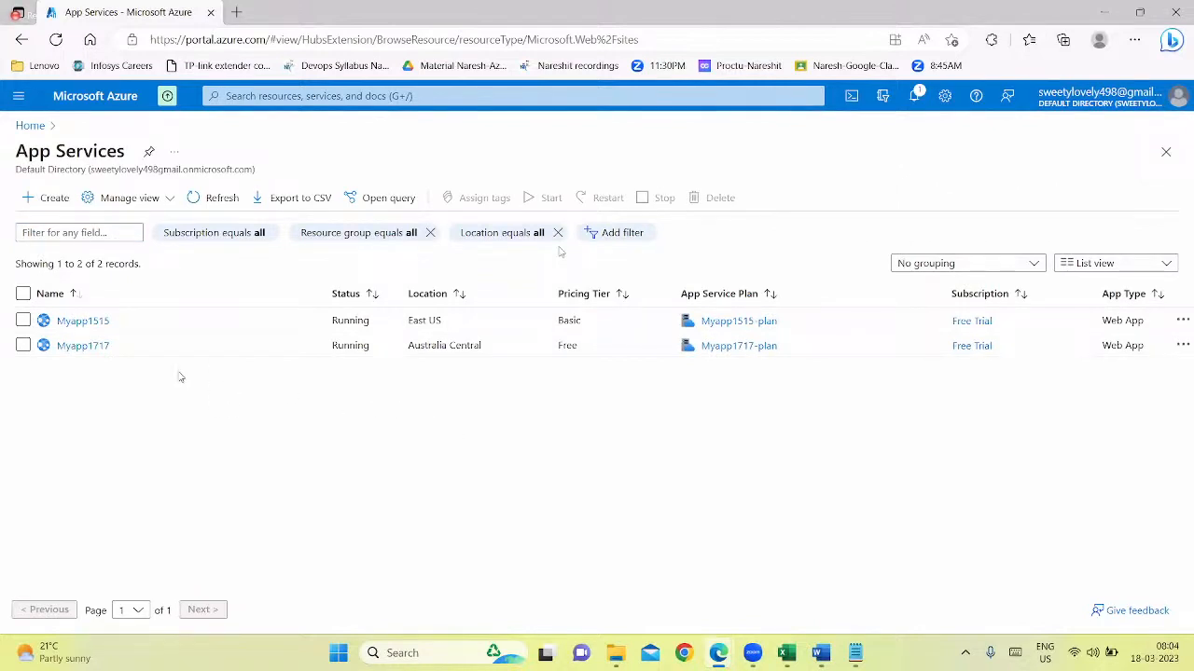
Copy the default domain of the Myapp1515 web app and open it in a new browser tab
click(98, 321)
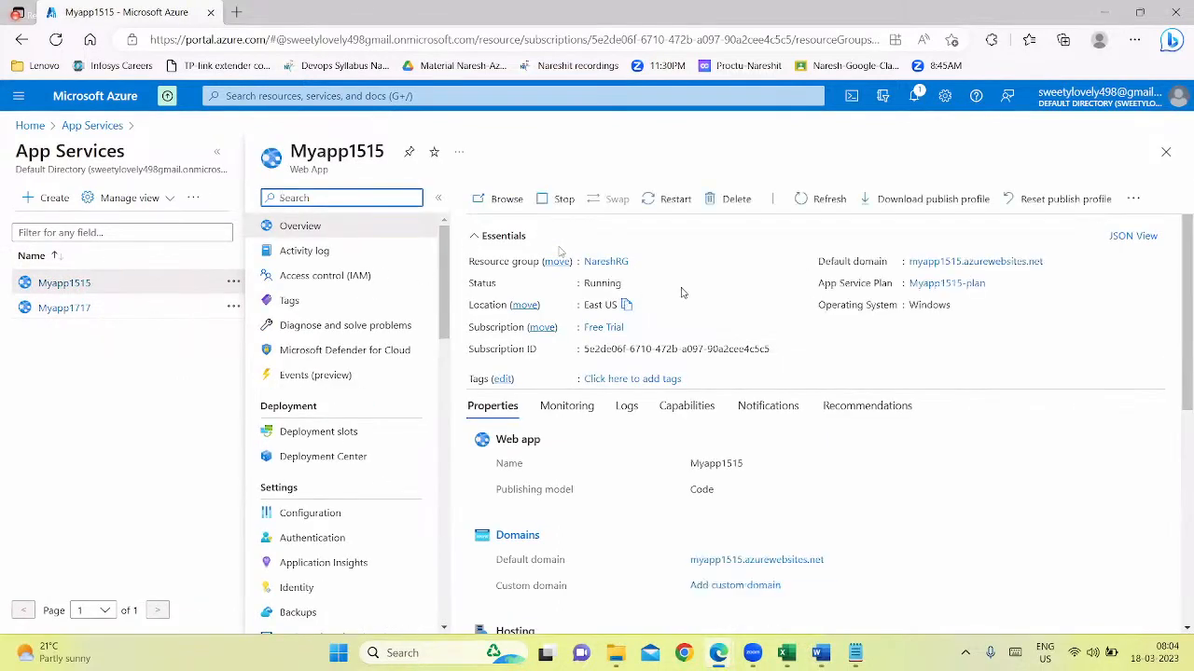
click(1052, 262)
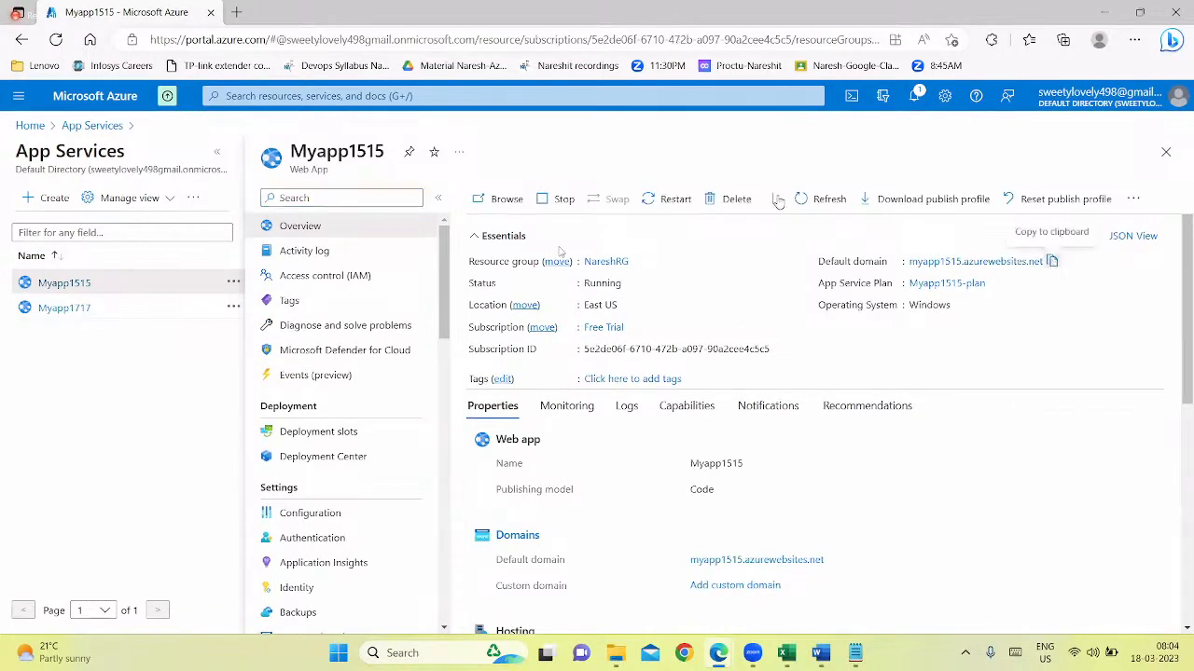
key(ctrl+t)
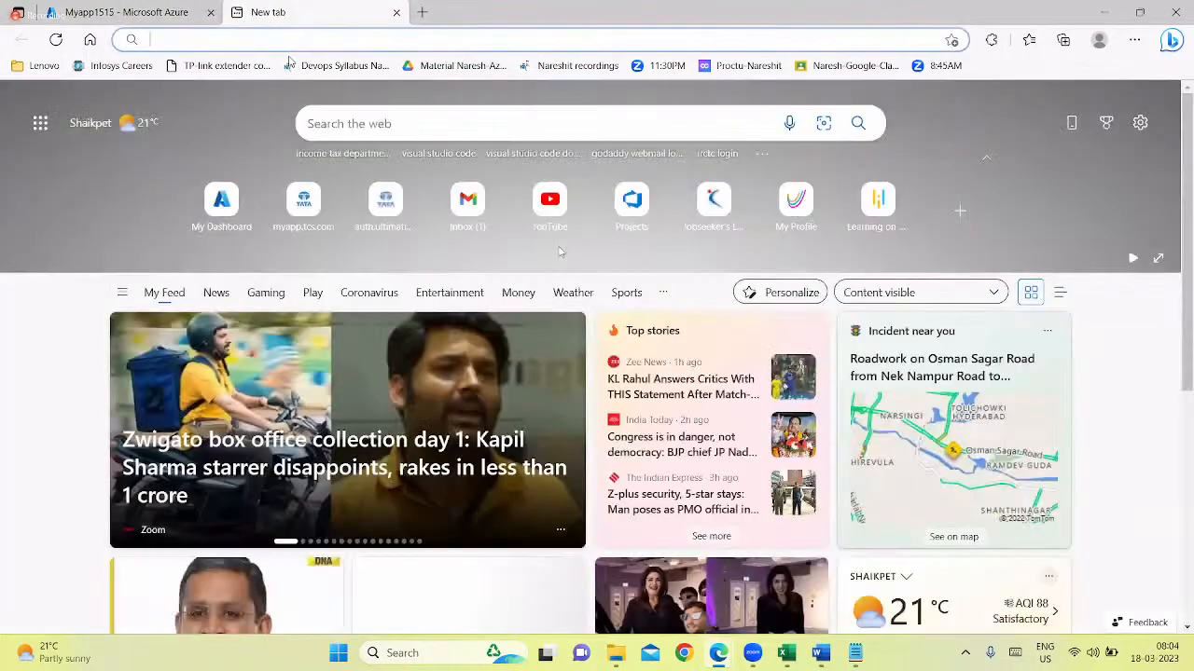
key(ctrl+v)
key(Return)
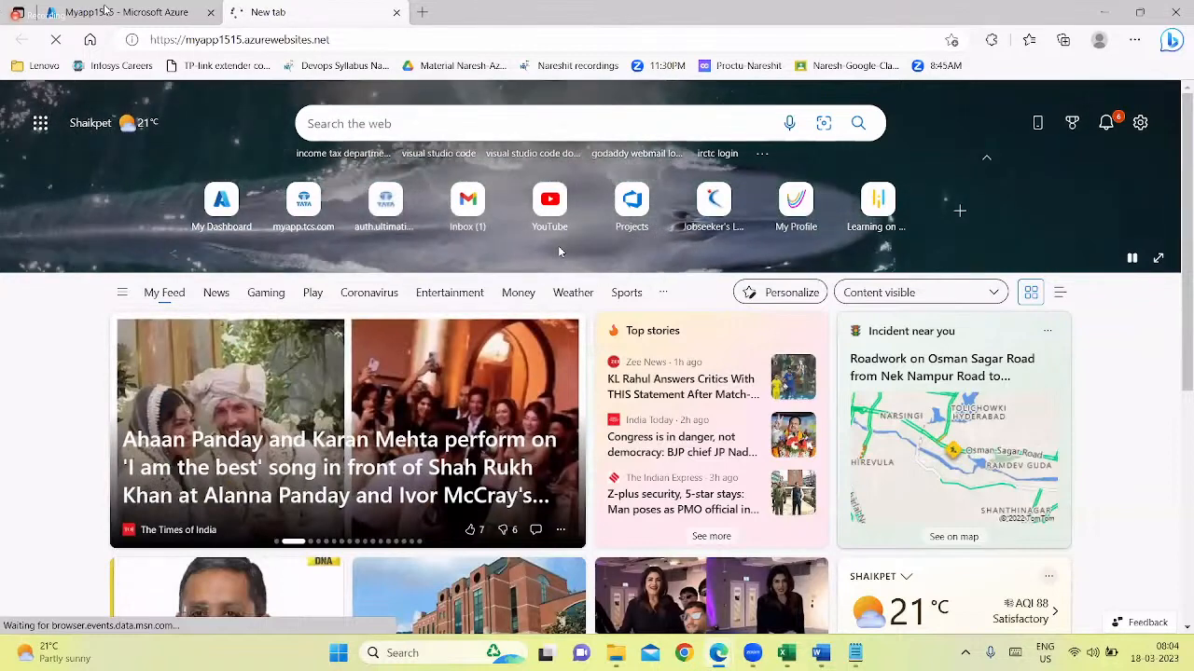
Copy the default domain of the Myapp1717 web app and open it in another new browser tab
click(123, 12)
click(59, 311)
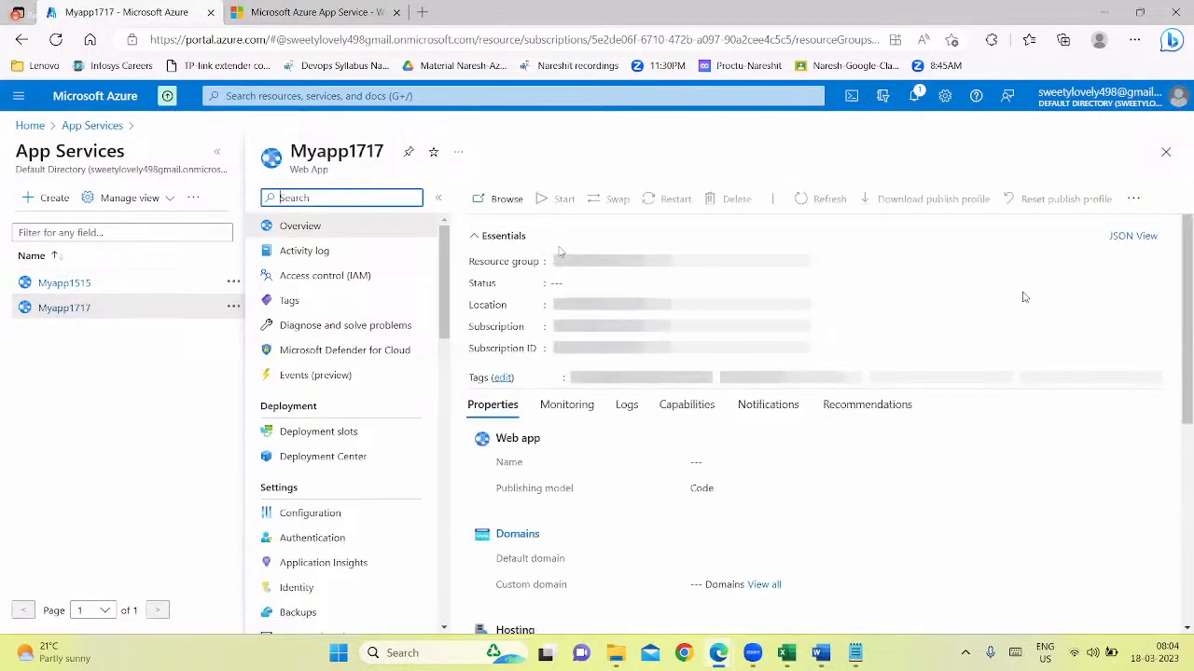
click(1051, 262)
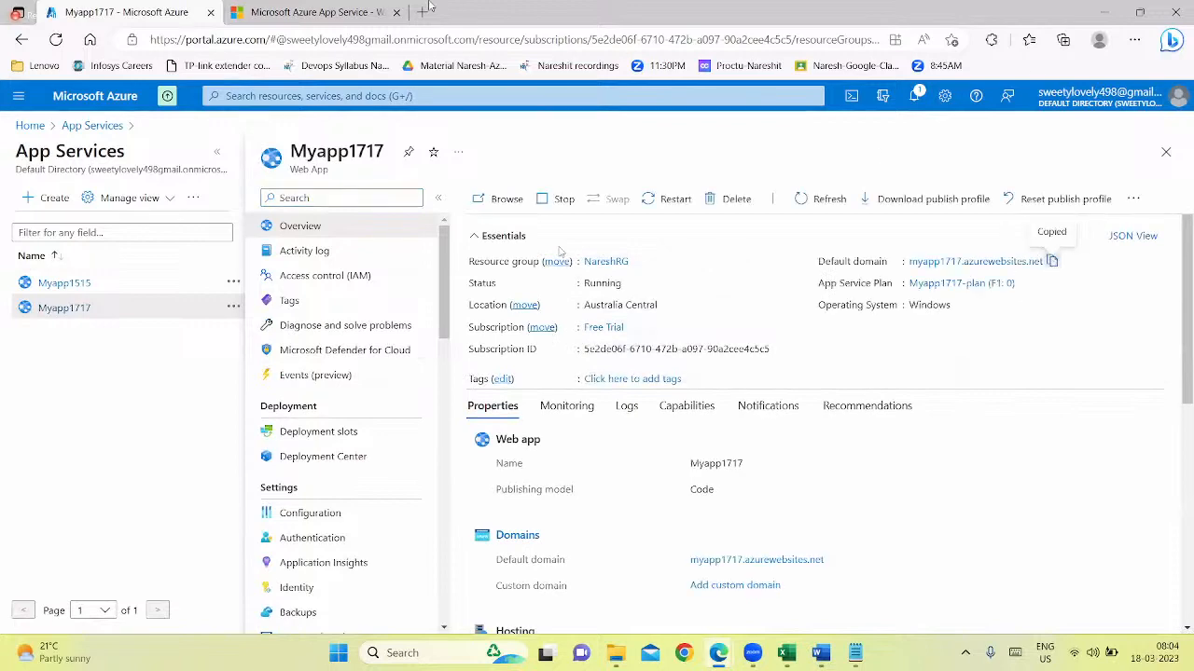
click(421, 12)
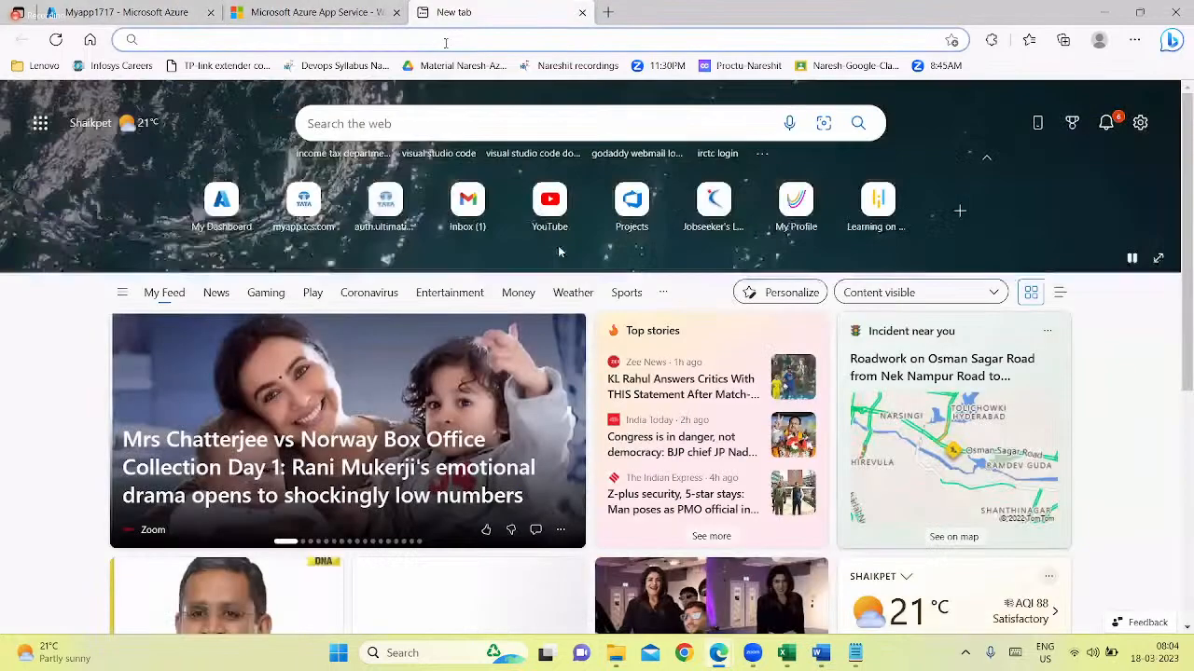
key(ctrl+v)
key(Return)
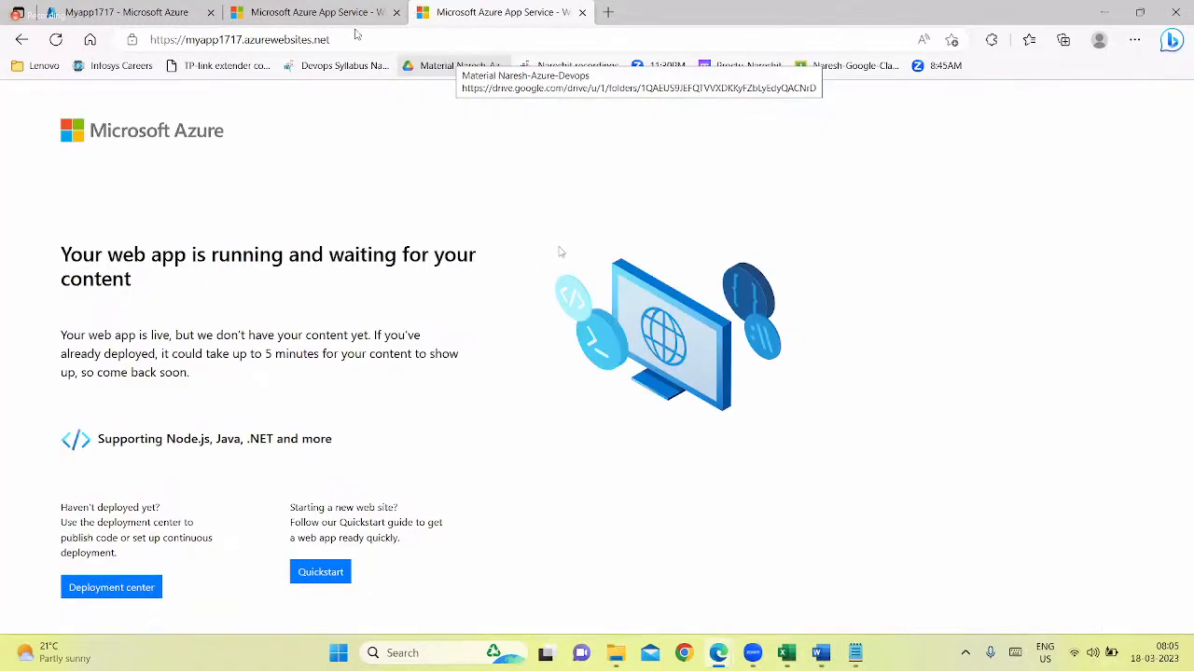
Compare the default pages of the two web apps, highlighting 1515 and 1717 in their addresses
click(331, 13)
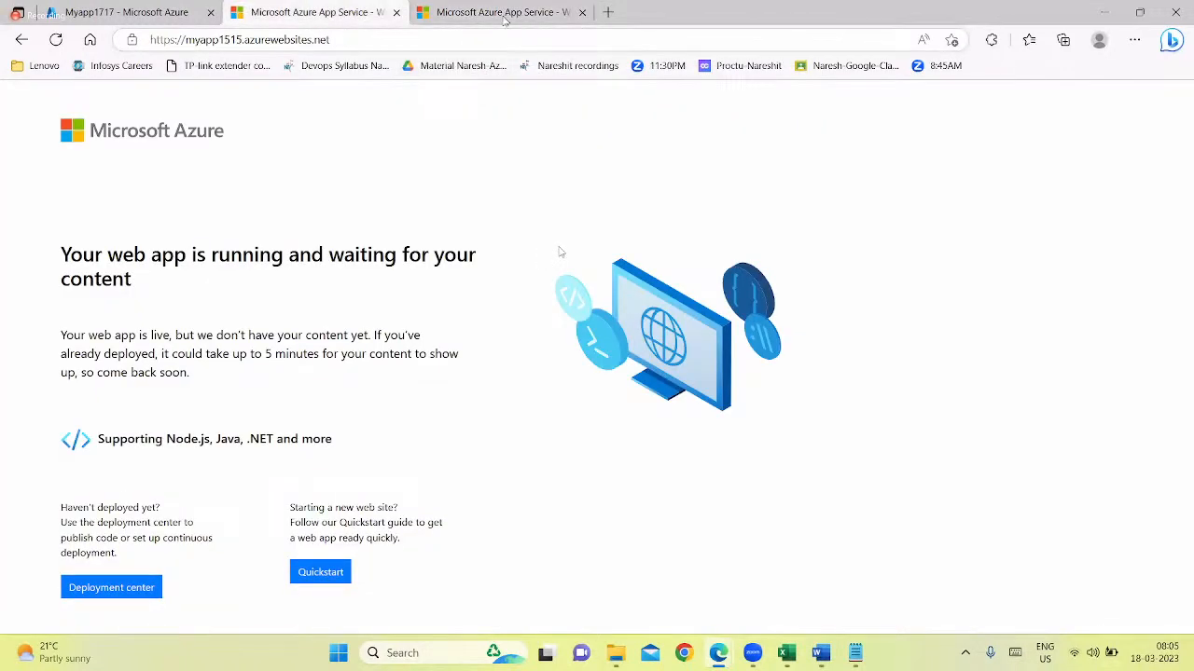
click(425, 13)
click(312, 9)
click(438, 17)
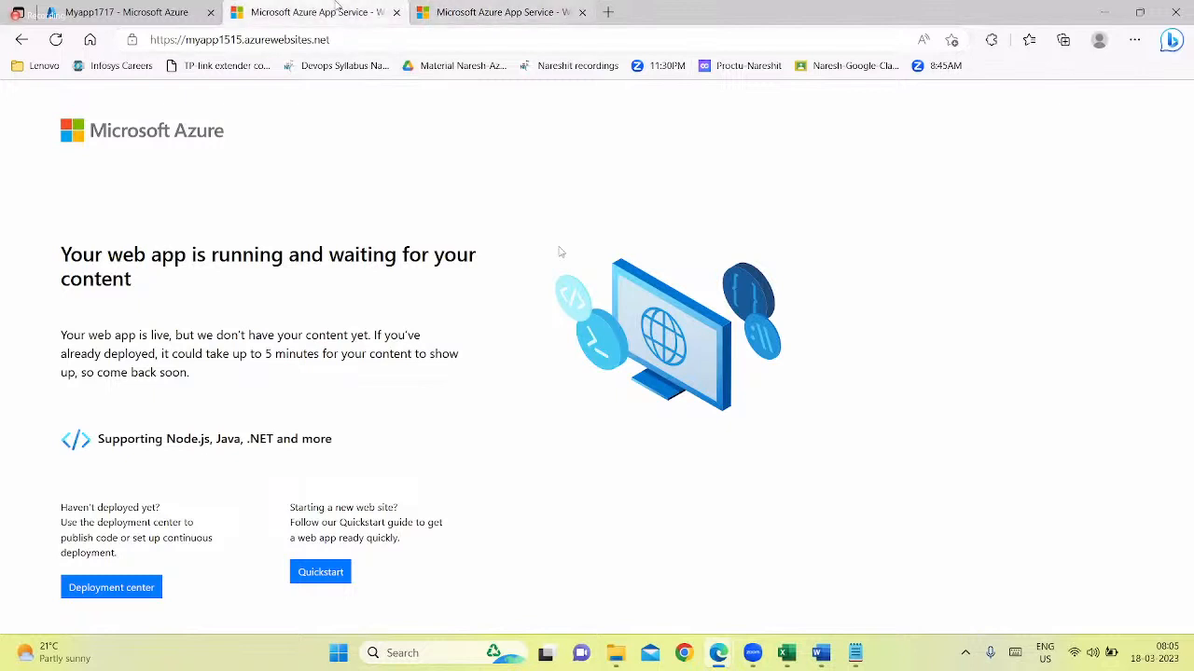
click(334, 8)
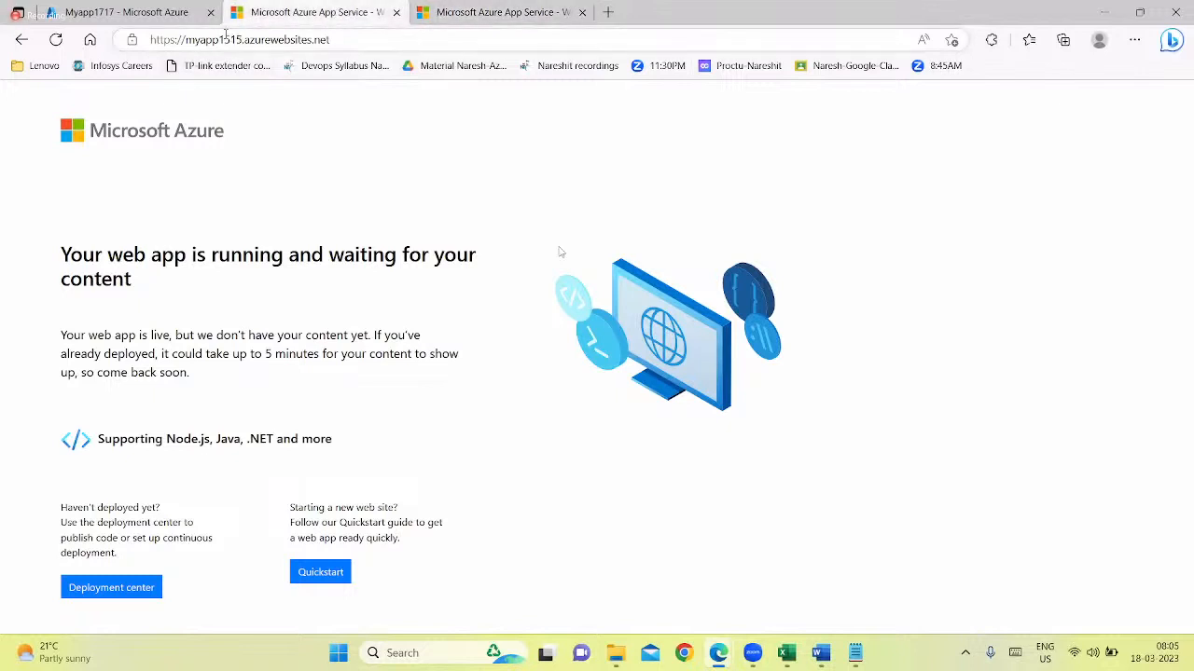
click(231, 39)
drag(218, 39, 242, 39)
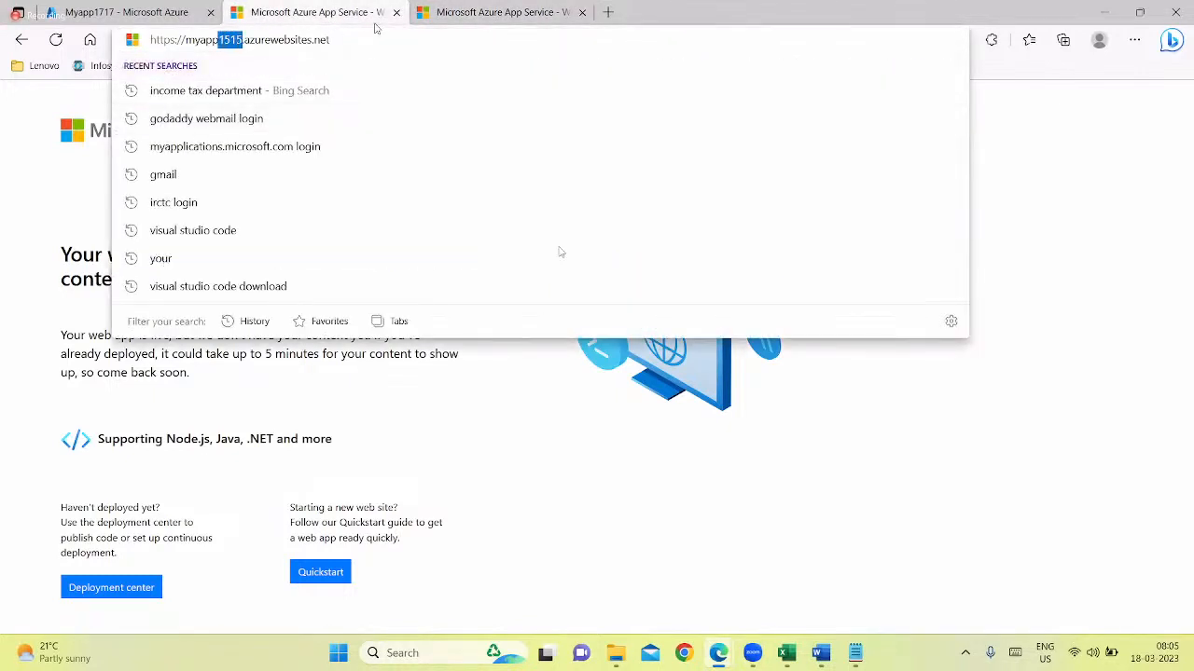
click(449, 12)
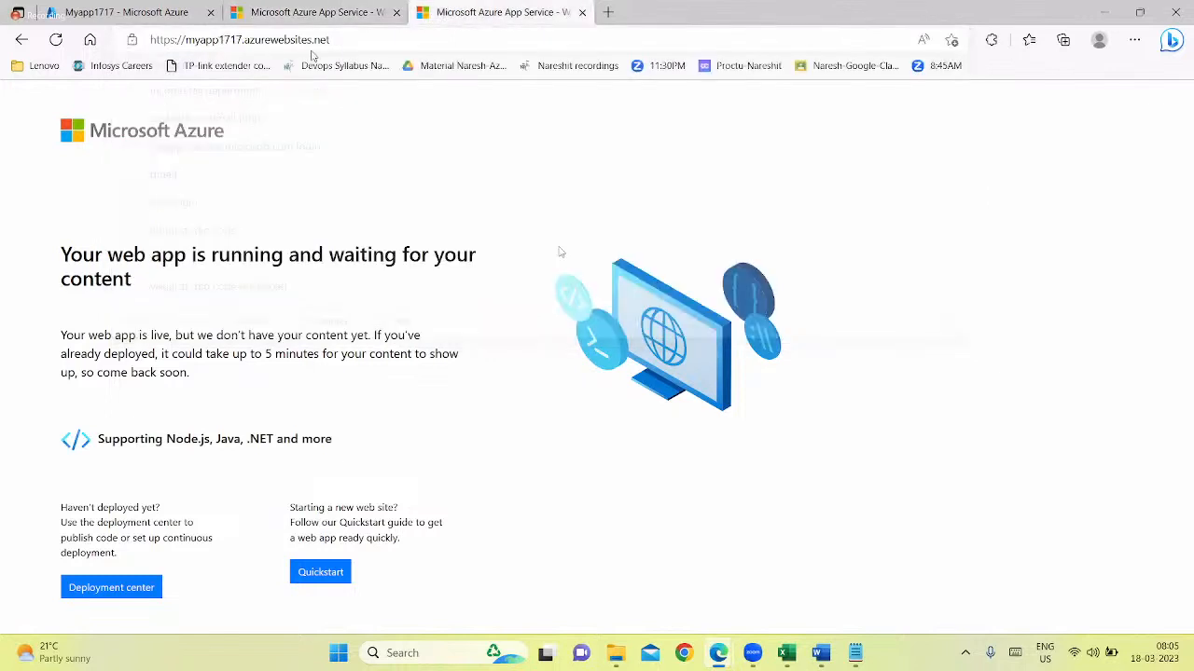
click(230, 40)
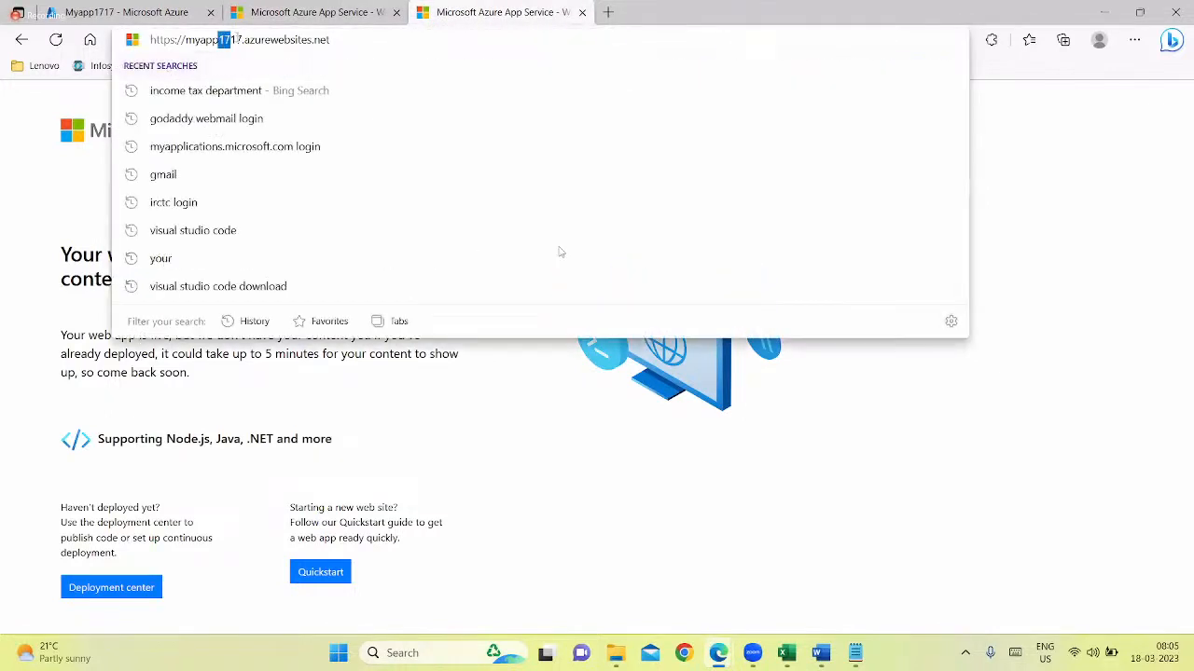
drag(218, 39, 242, 39)
click(143, 418)
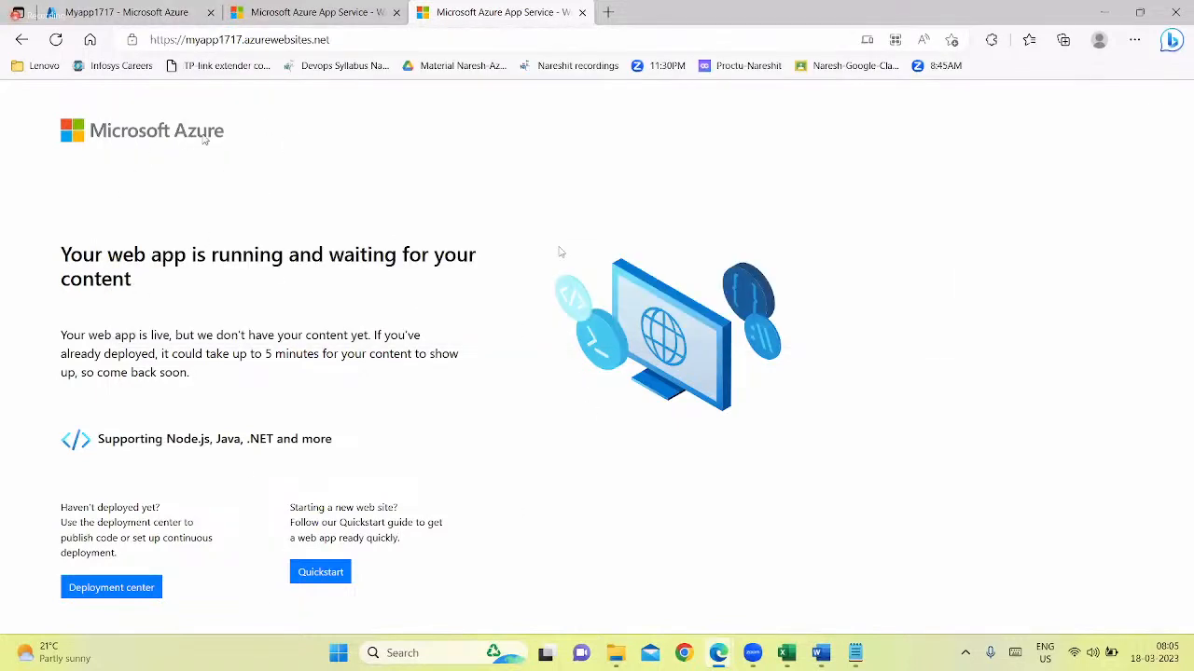
Go back to the Myapp1515 site and highlight app1515 in its address
click(371, 13)
click(450, 454)
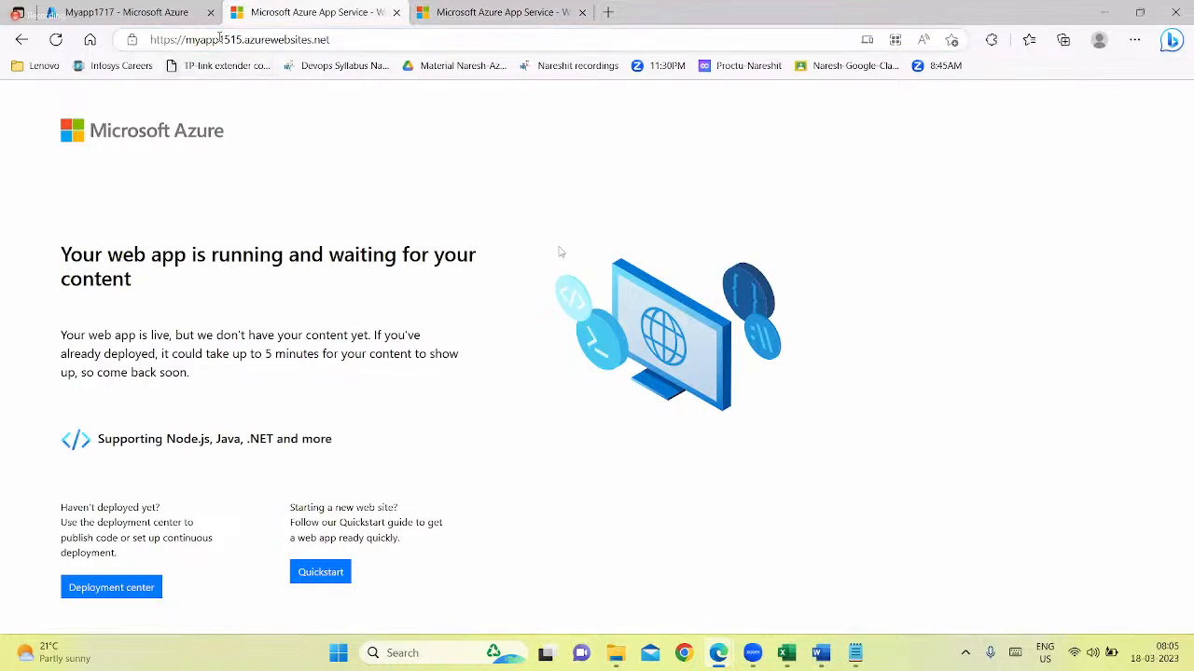
drag(243, 40, 199, 40)
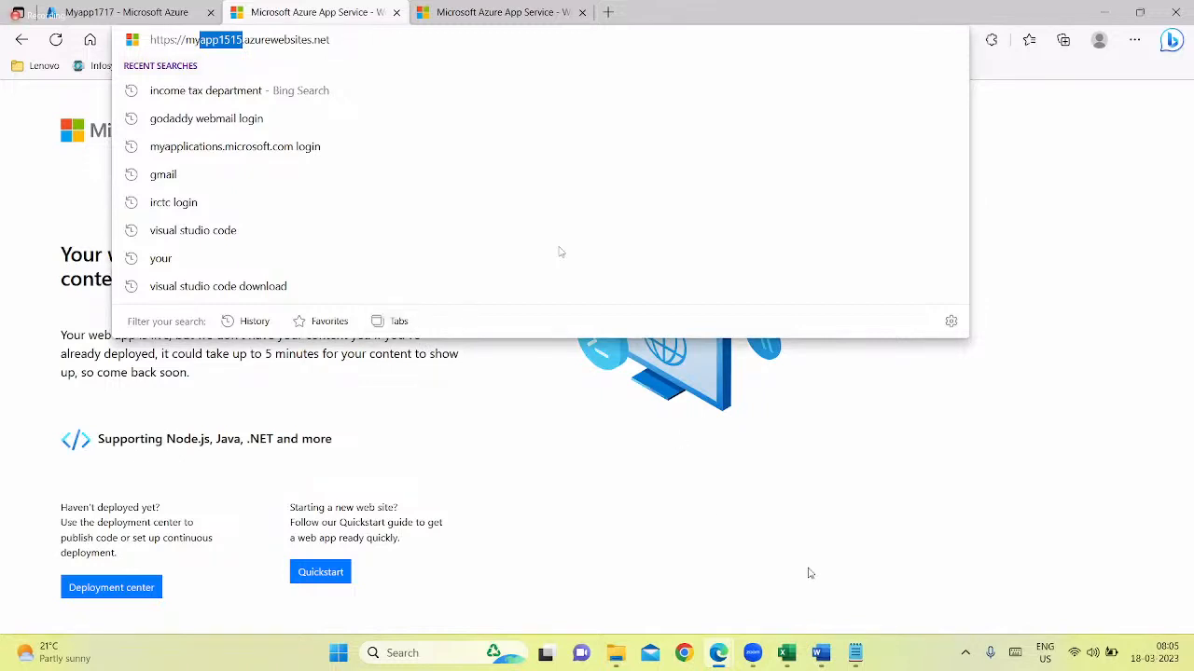
click(714, 420)
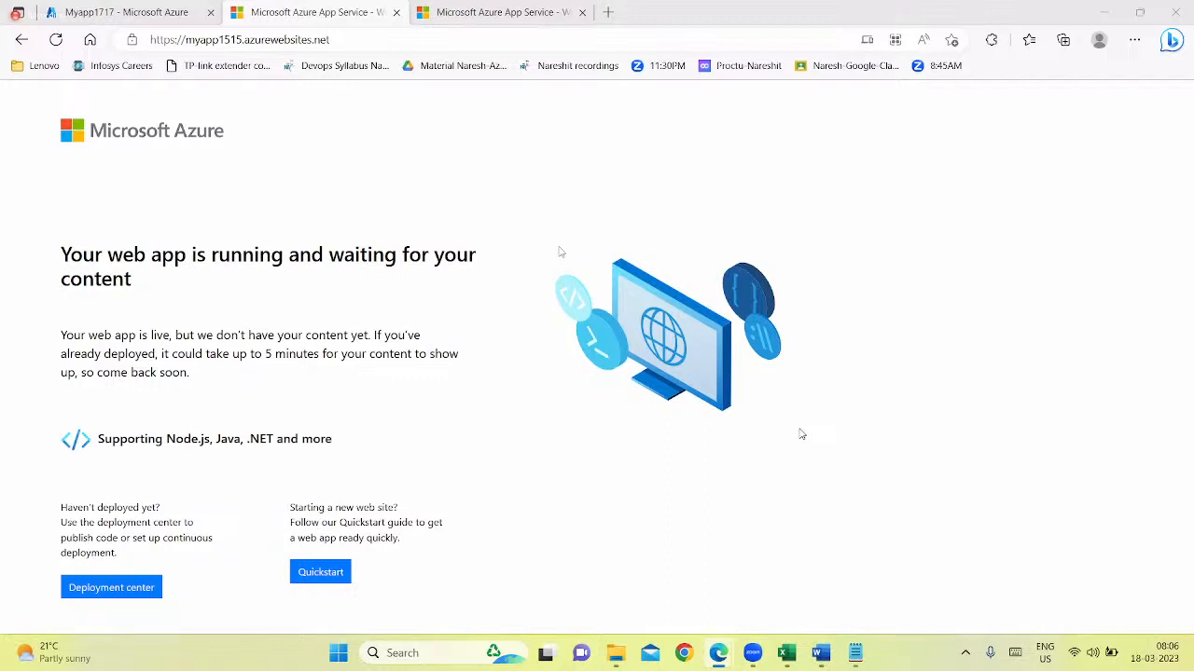
Return to the portal tab, view the Traffic Manager Profile diagram in the Word study material, and switch back to the browser
click(140, 12)
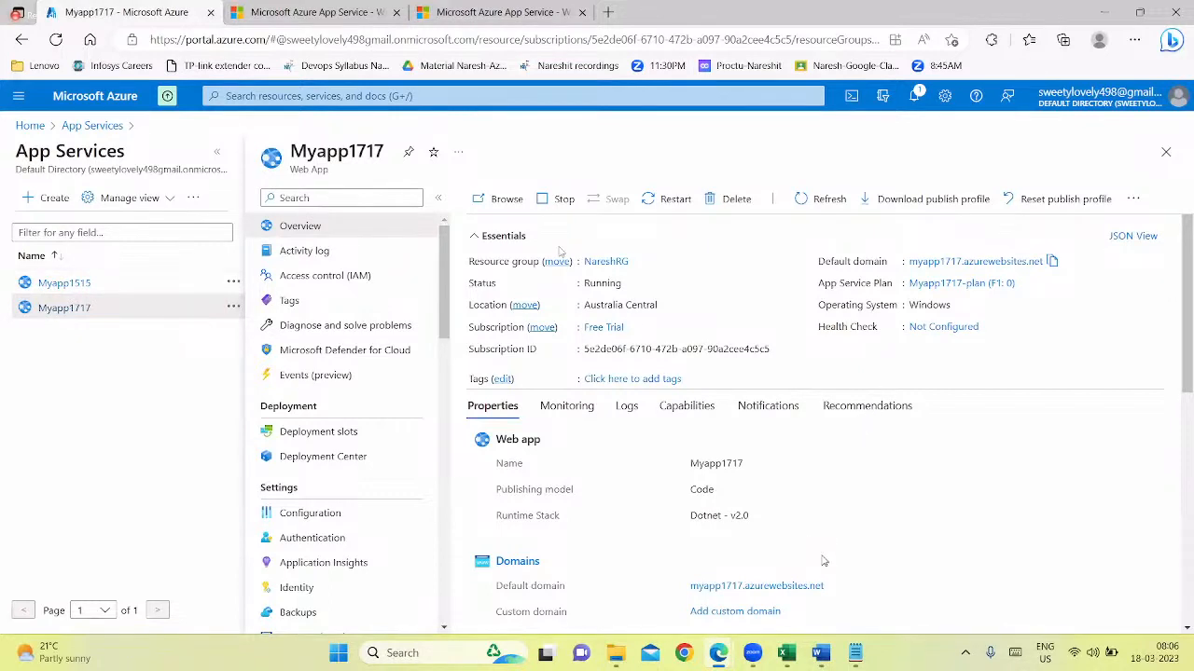
click(820, 655)
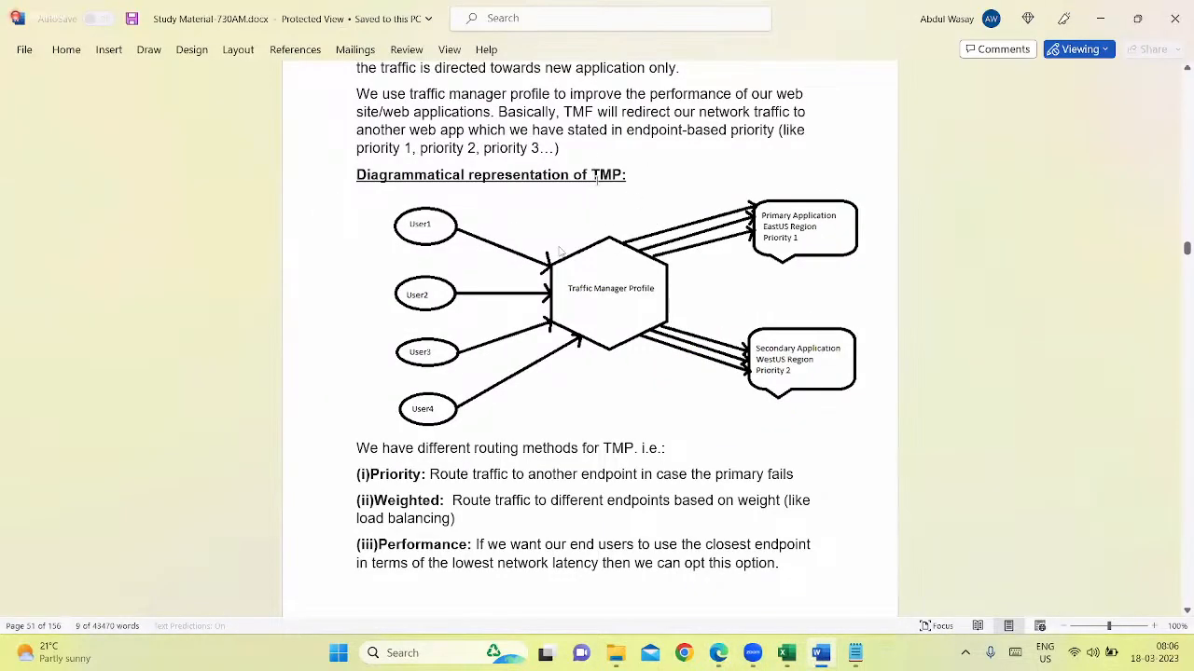
click(717, 655)
click(801, 573)
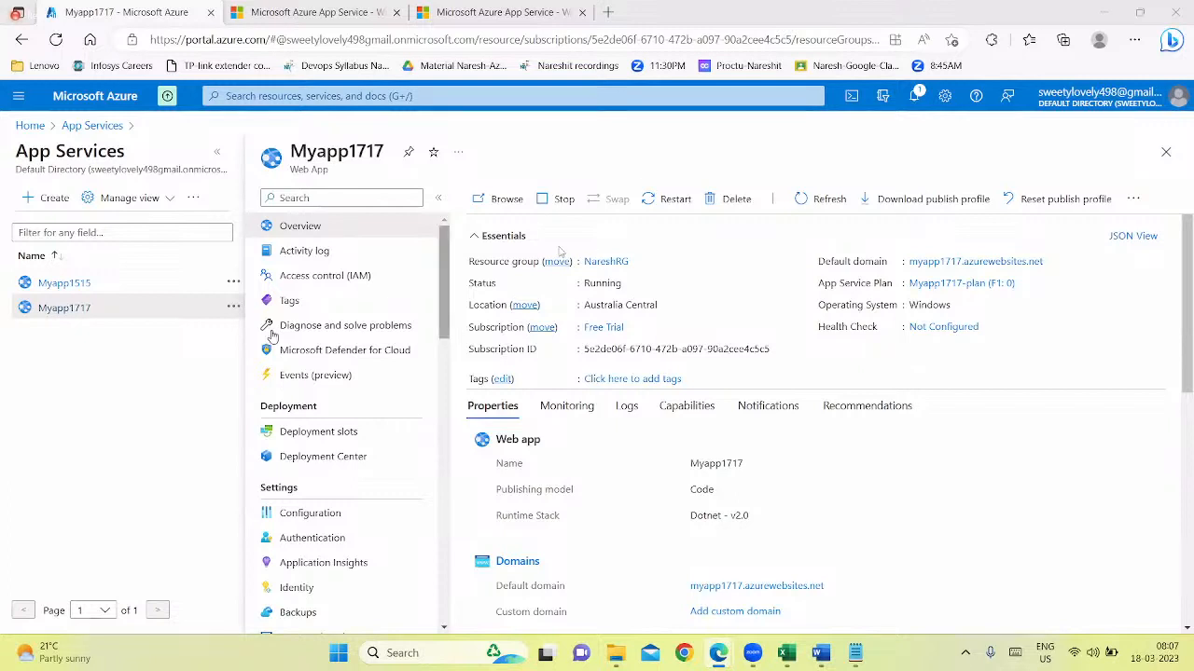
Look through the Myapp1515 and Myapp1717 site tabs again and return to the Myapp1717 portal page
drag(76, 410, 81, 408)
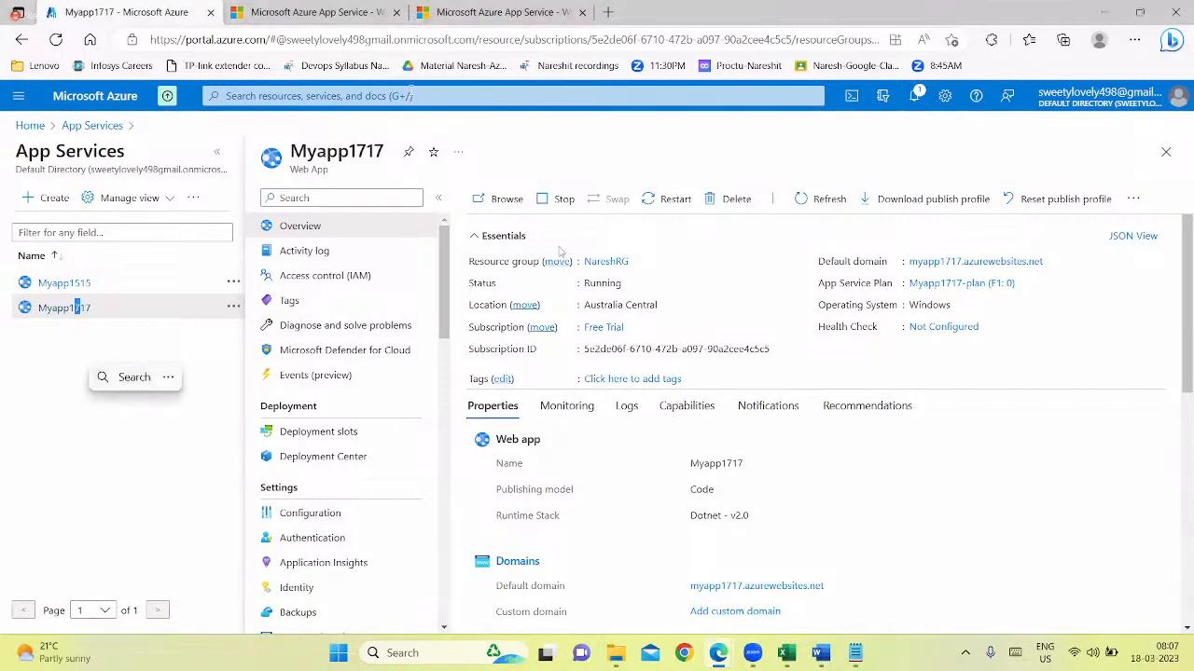
key(ctrl+Tab)
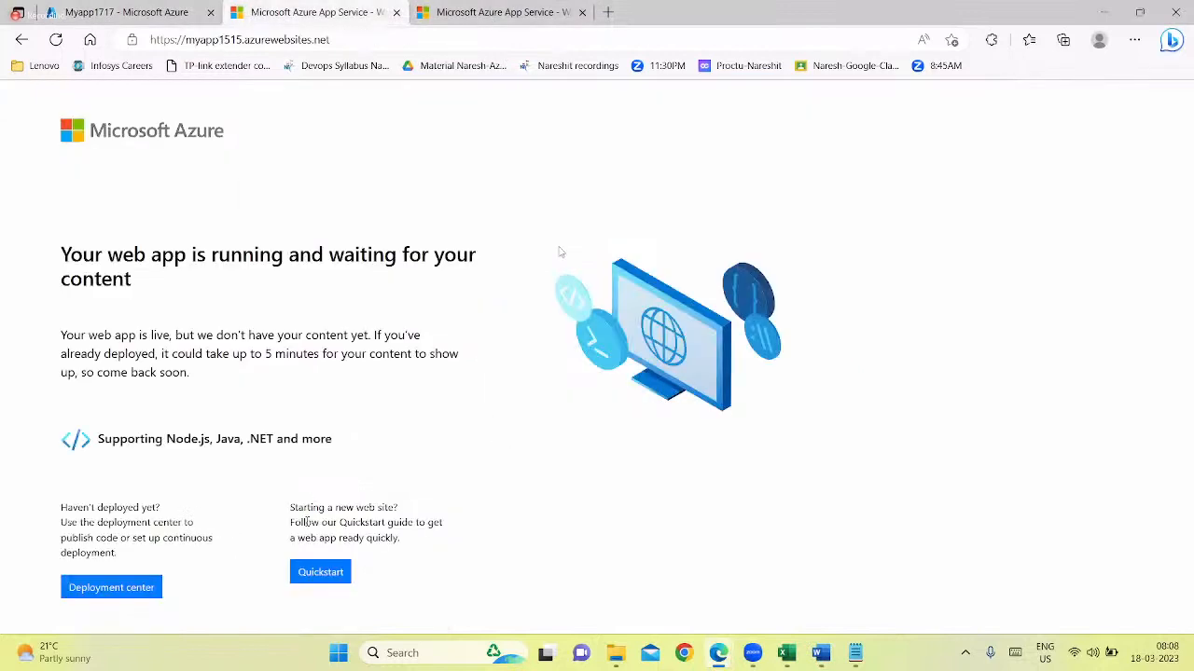
key(ctrl+Tab)
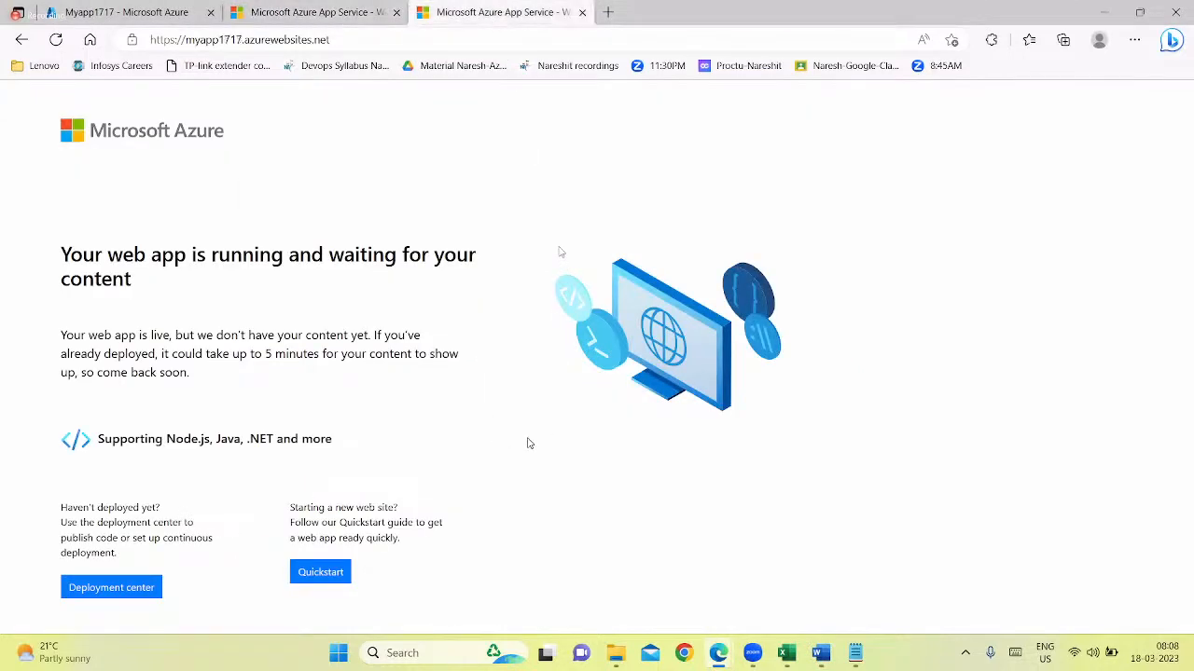
key(ctrl+Tab)
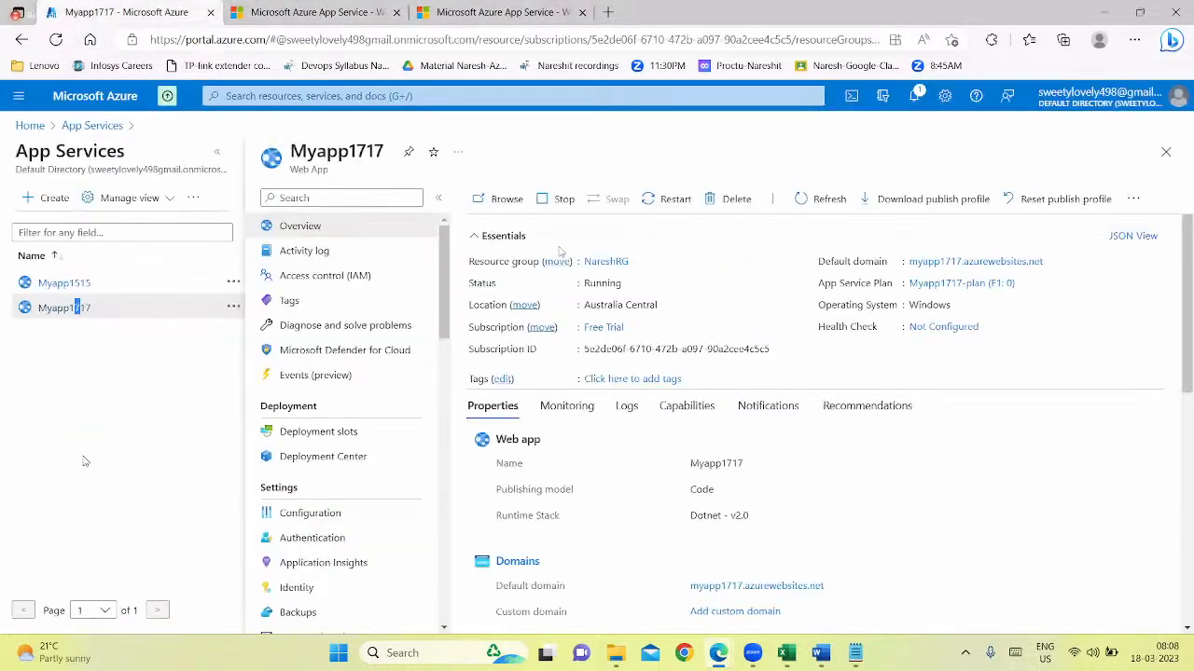
Go to the portal home, search for "traff", open Traffic Manager profiles, and start creating a new profile
click(1165, 151)
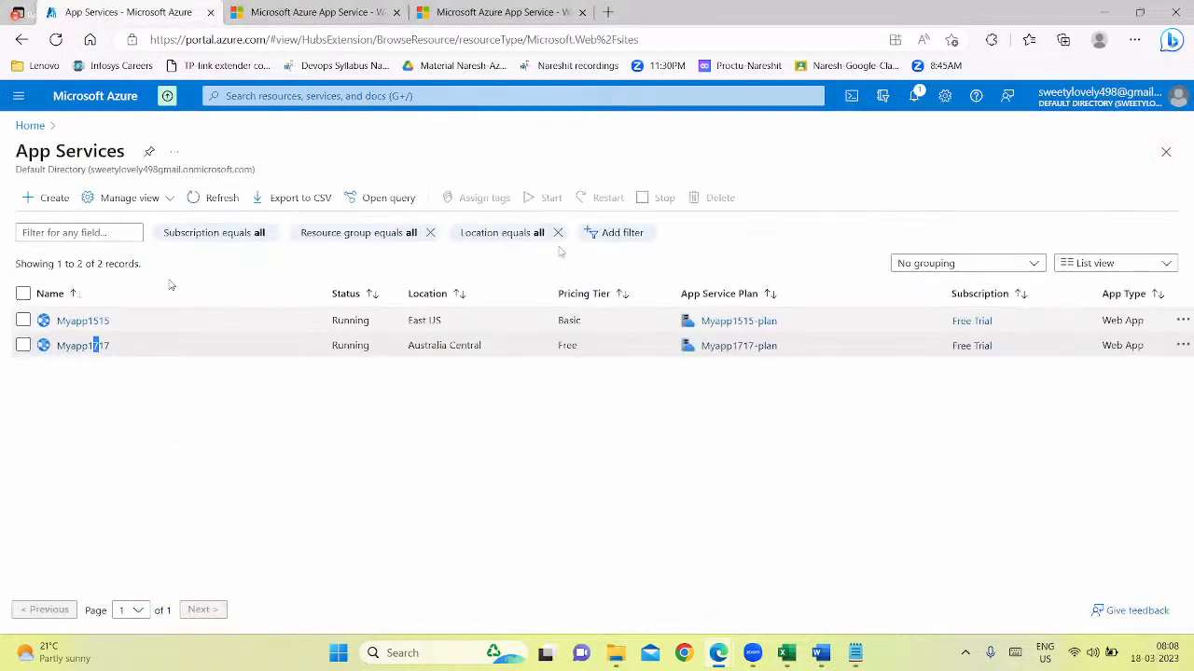
click(31, 126)
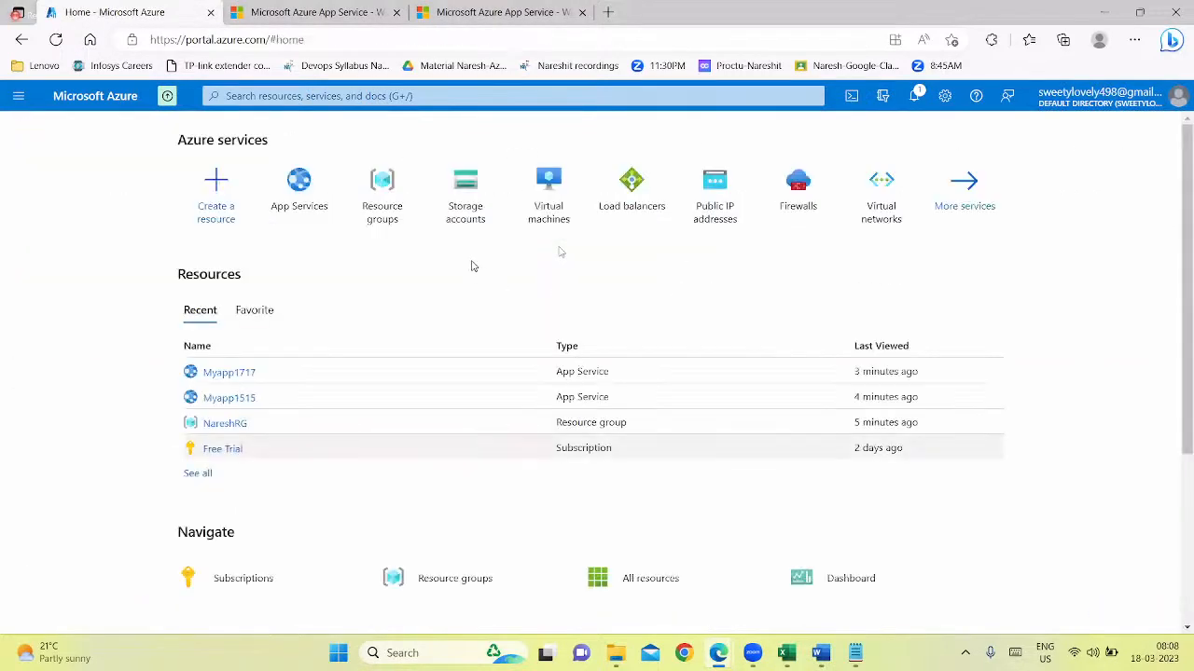
click(466, 98)
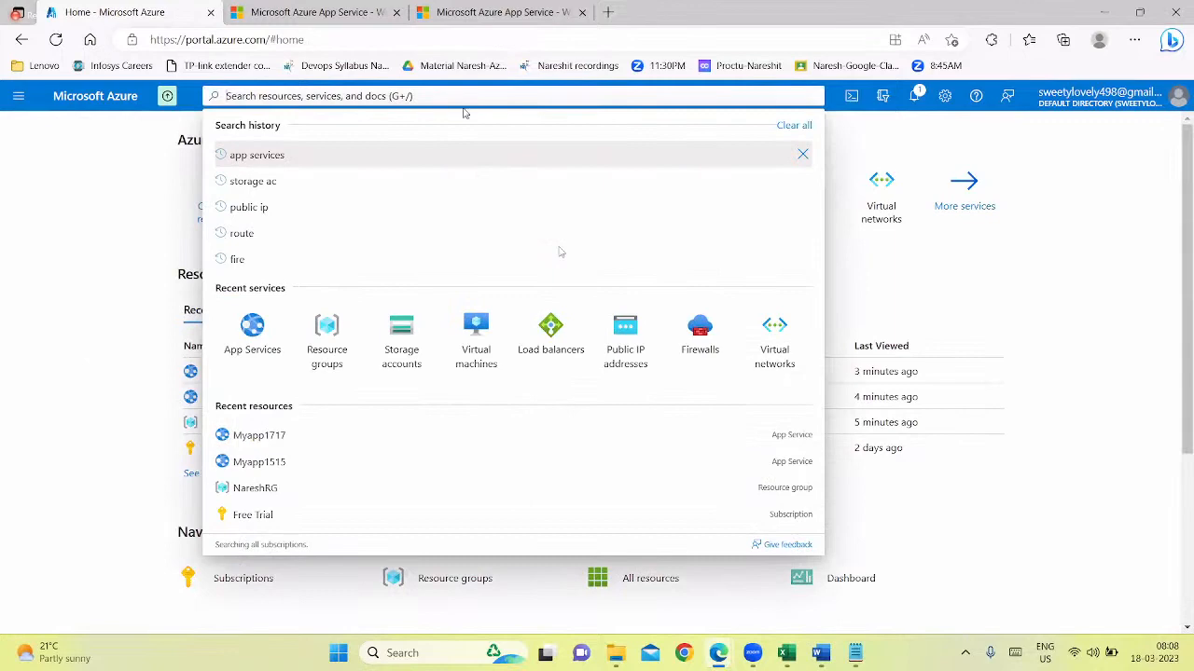
text(traff)
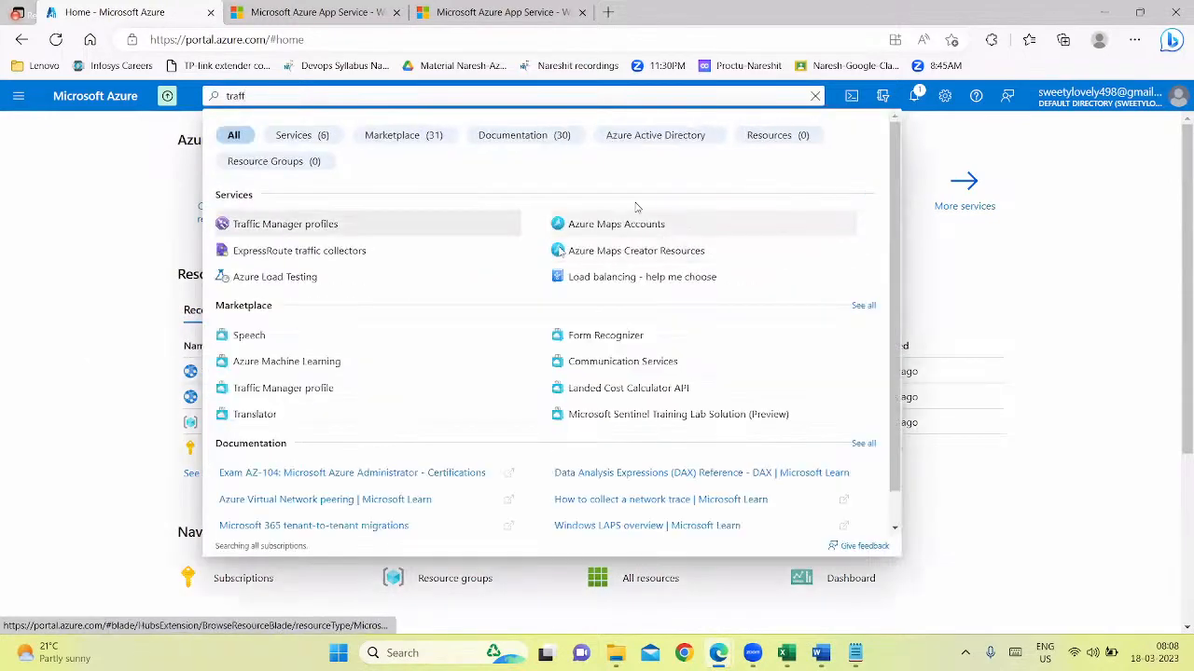
click(316, 223)
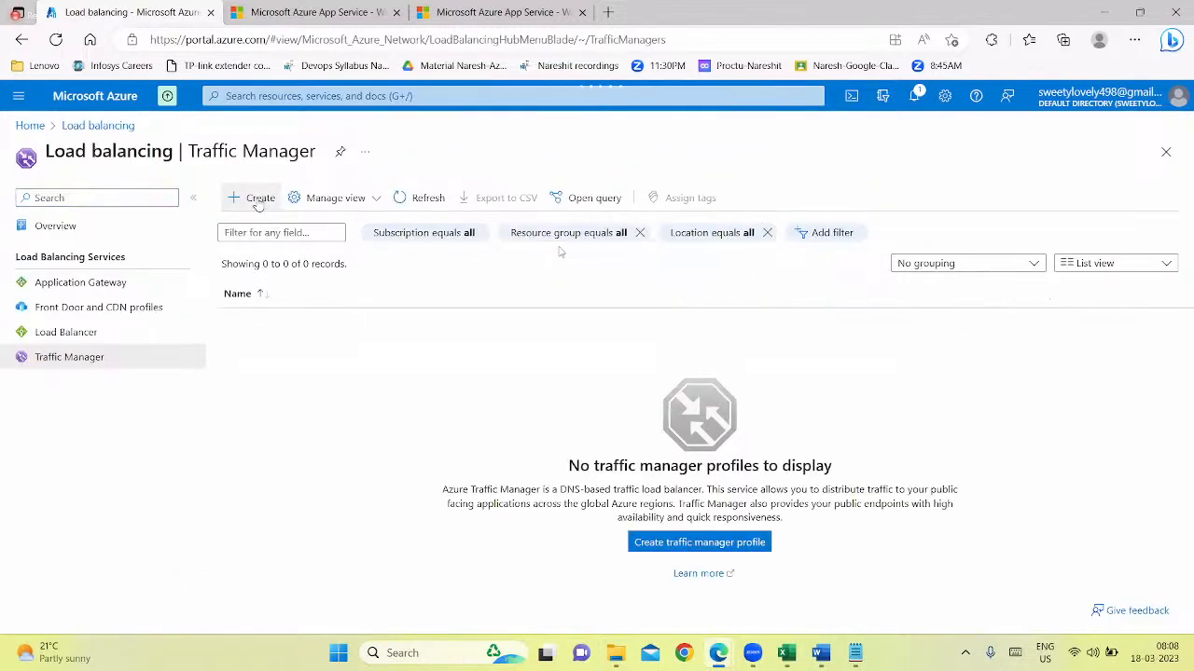
click(250, 199)
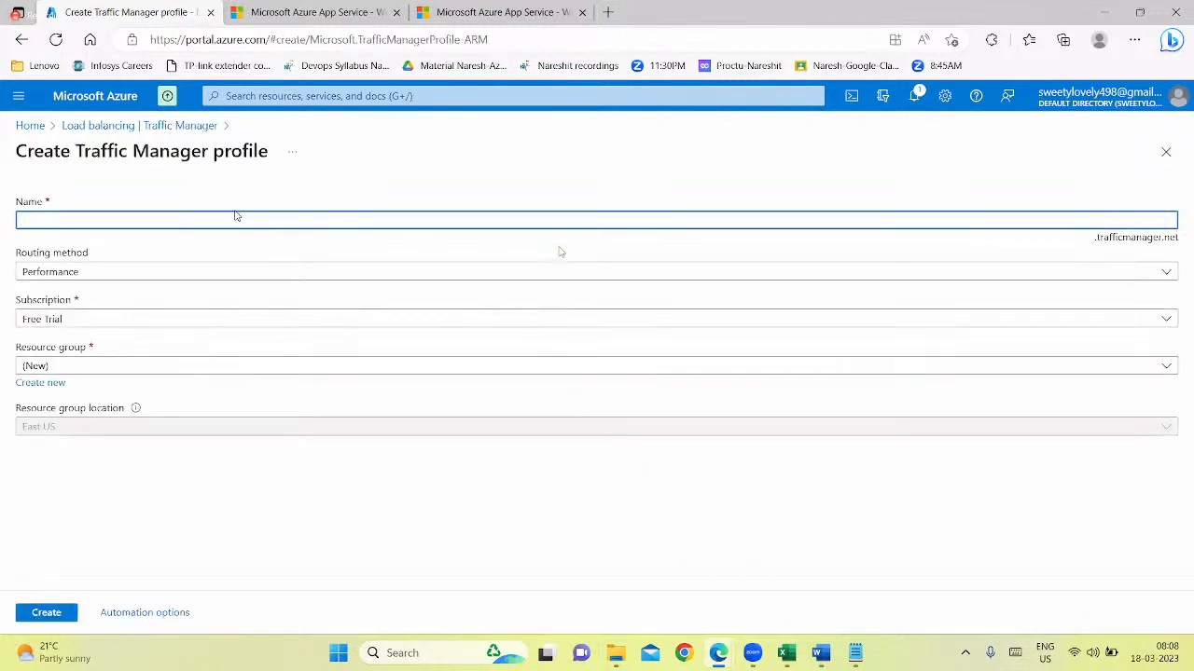
Enter Naresh1990TMP as the name of the new Traffic Manager profile
text(N)
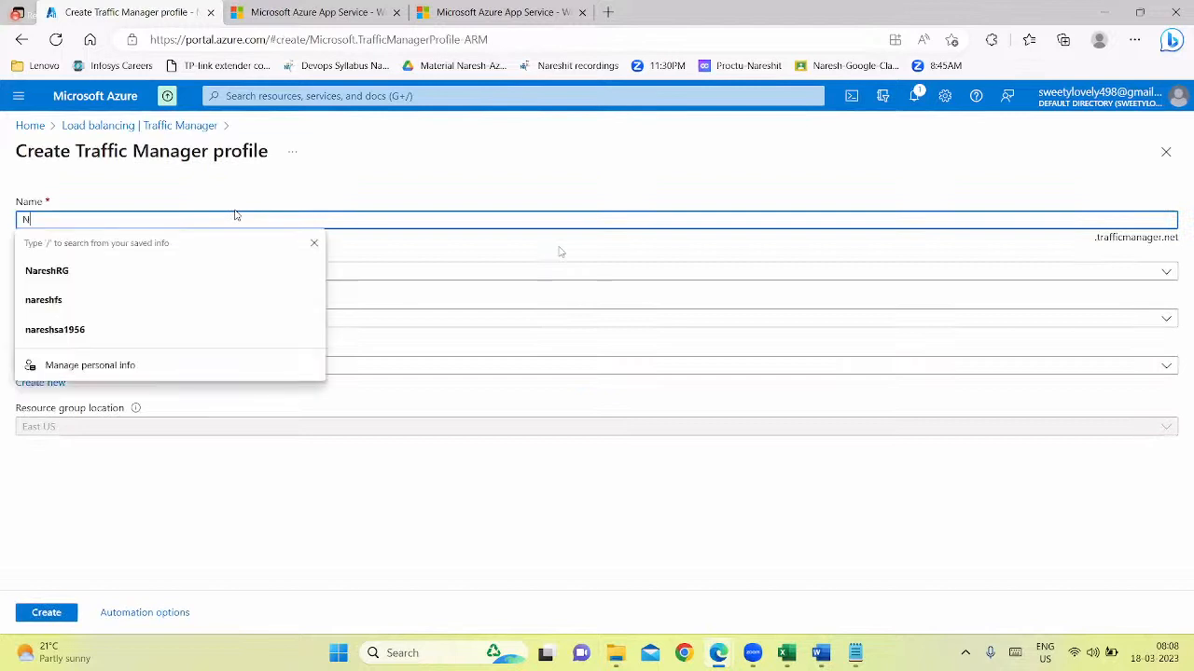
text(aresh)
text(b)
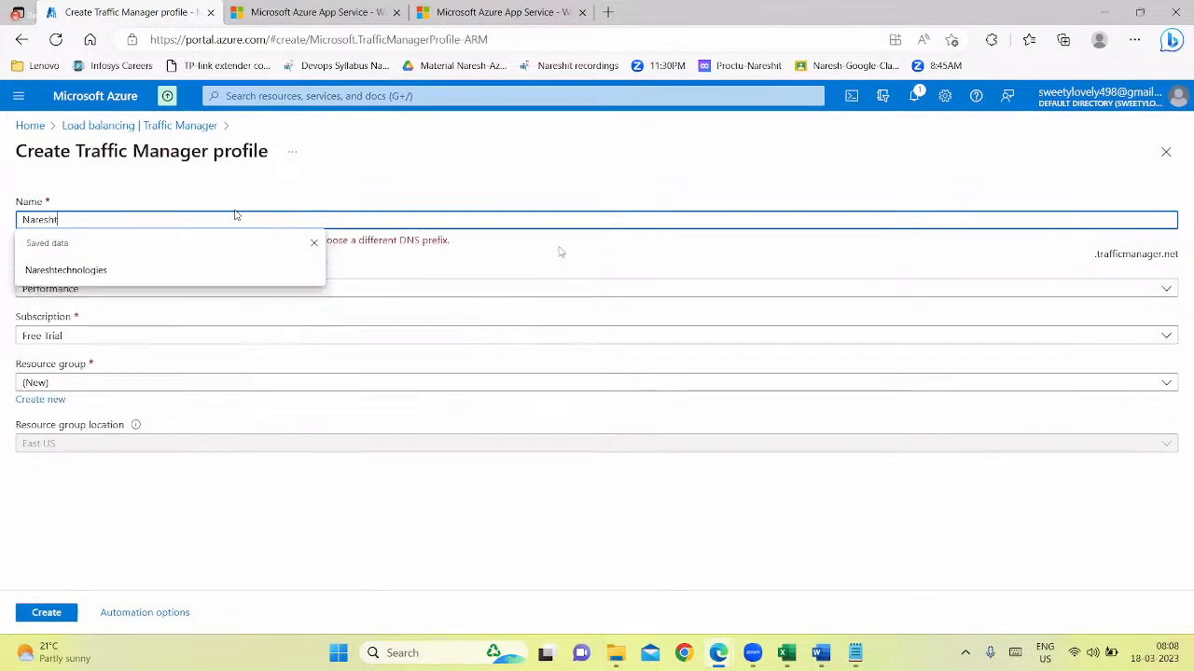
key(BackSpace)
text(TMP)
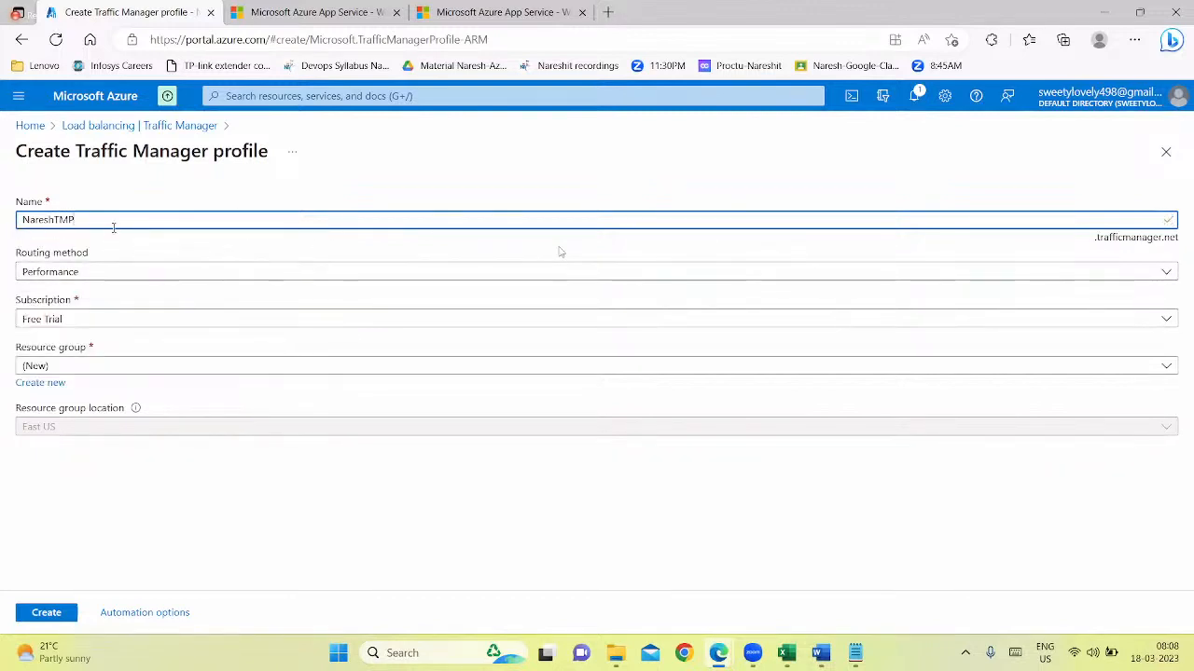
click(53, 220)
text(1990)
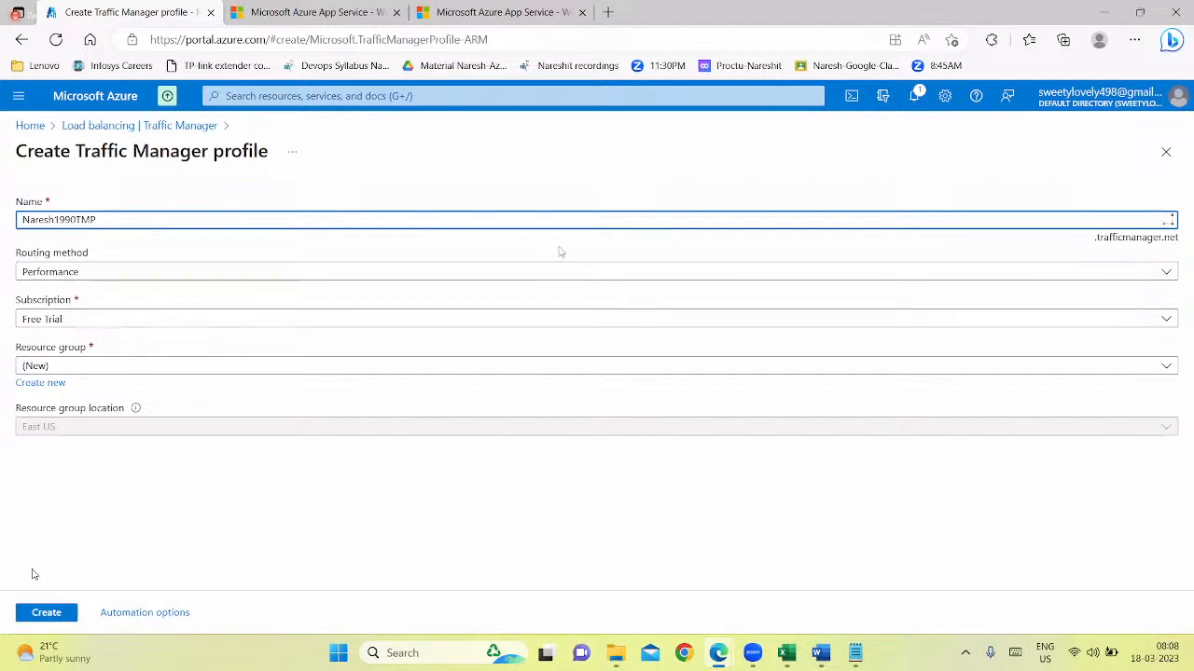
click(137, 475)
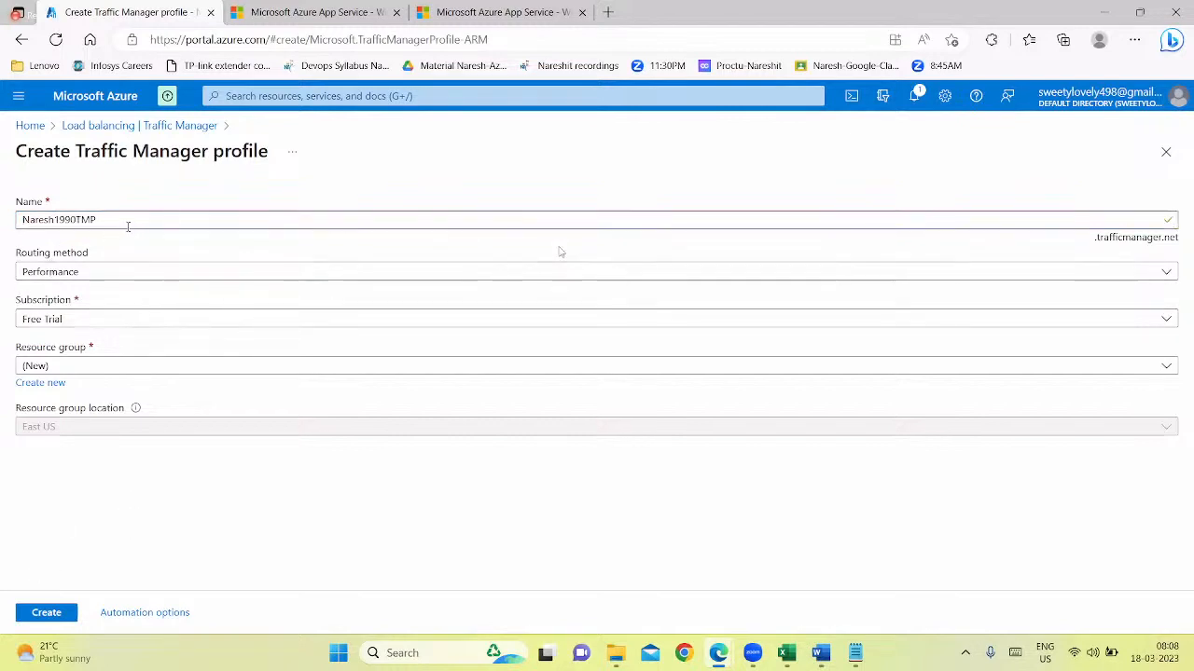
Delete 1990 from the profile name and enter it again
drag(128, 227, 57, 220)
click(61, 223)
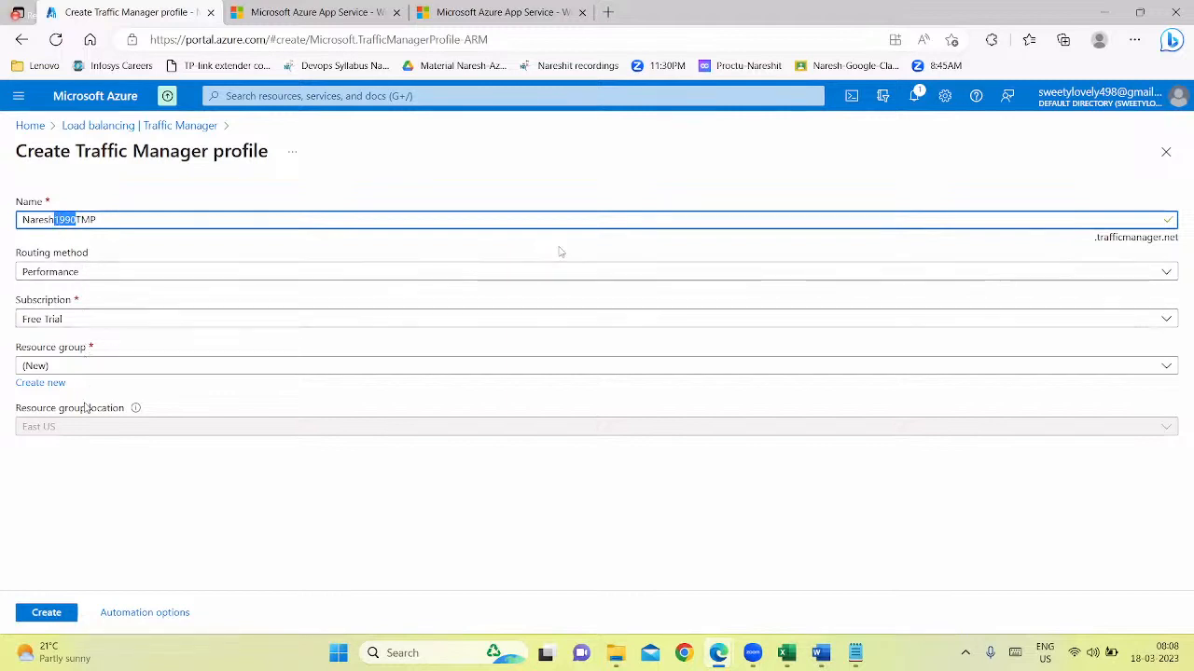
key(BackSpace)
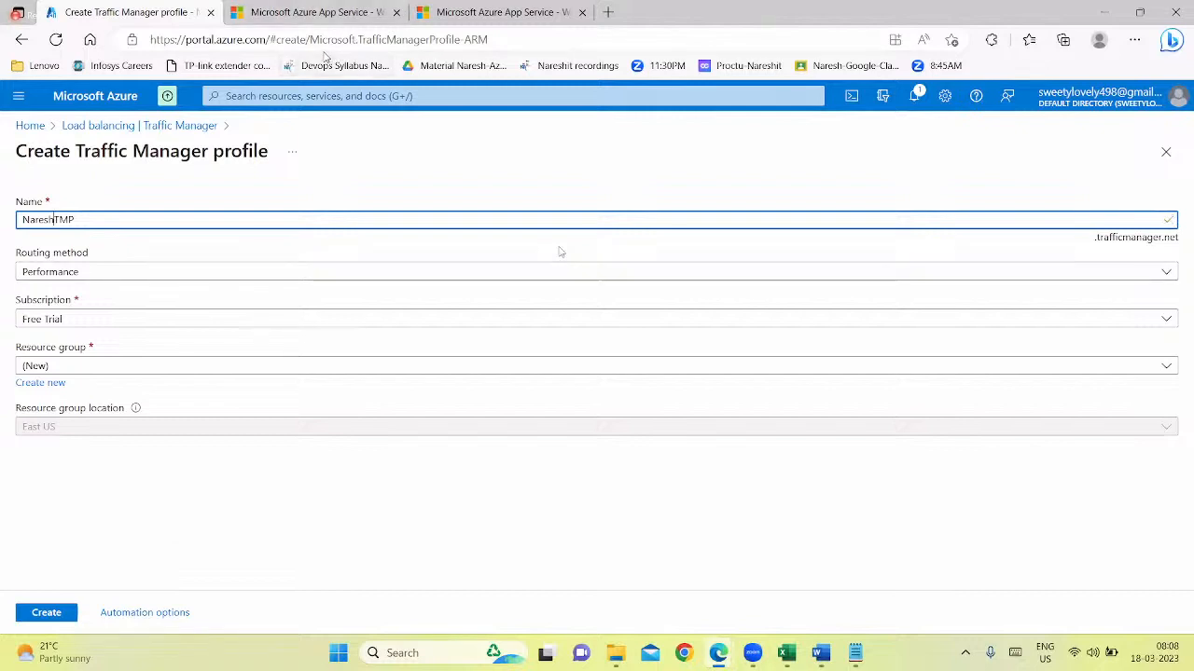
text(1990)
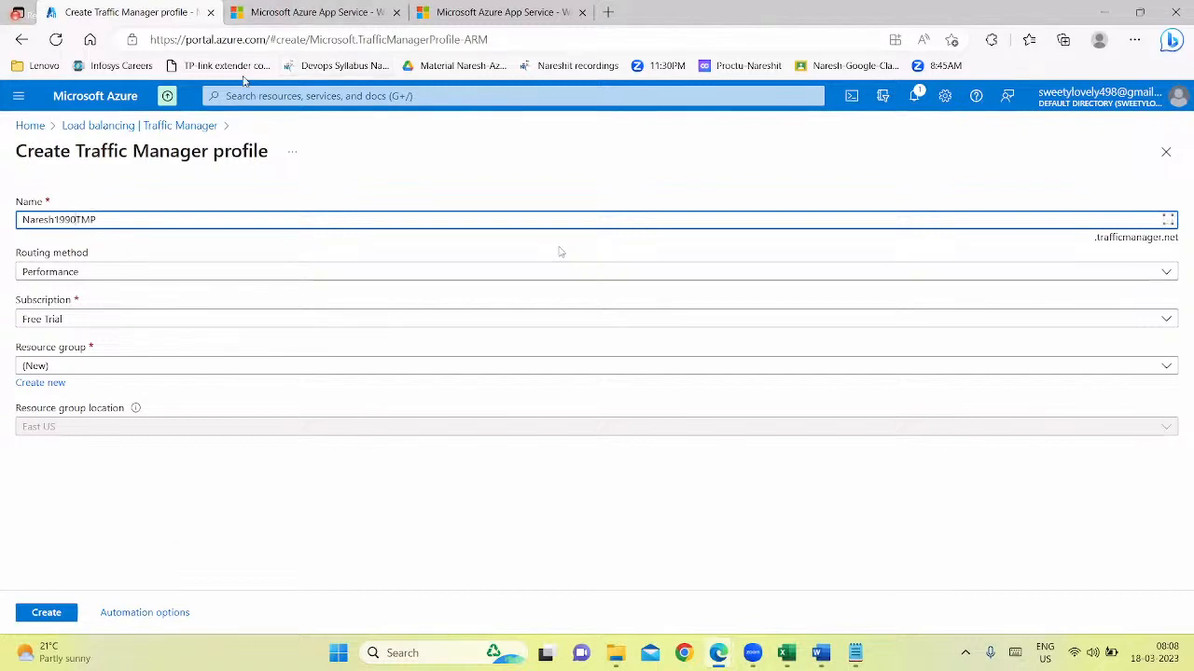
Open the routing method choices, view the routing methods section of the Word study material, and return to the browser
click(109, 278)
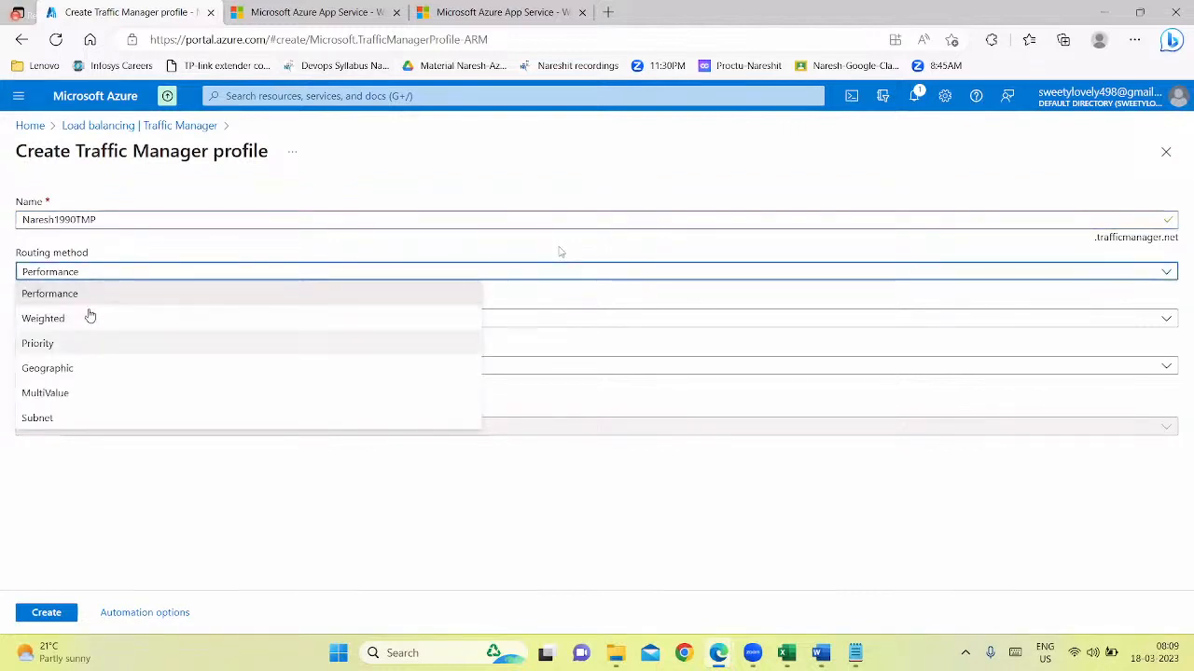
click(818, 655)
scroll(561, 250, down, 2)
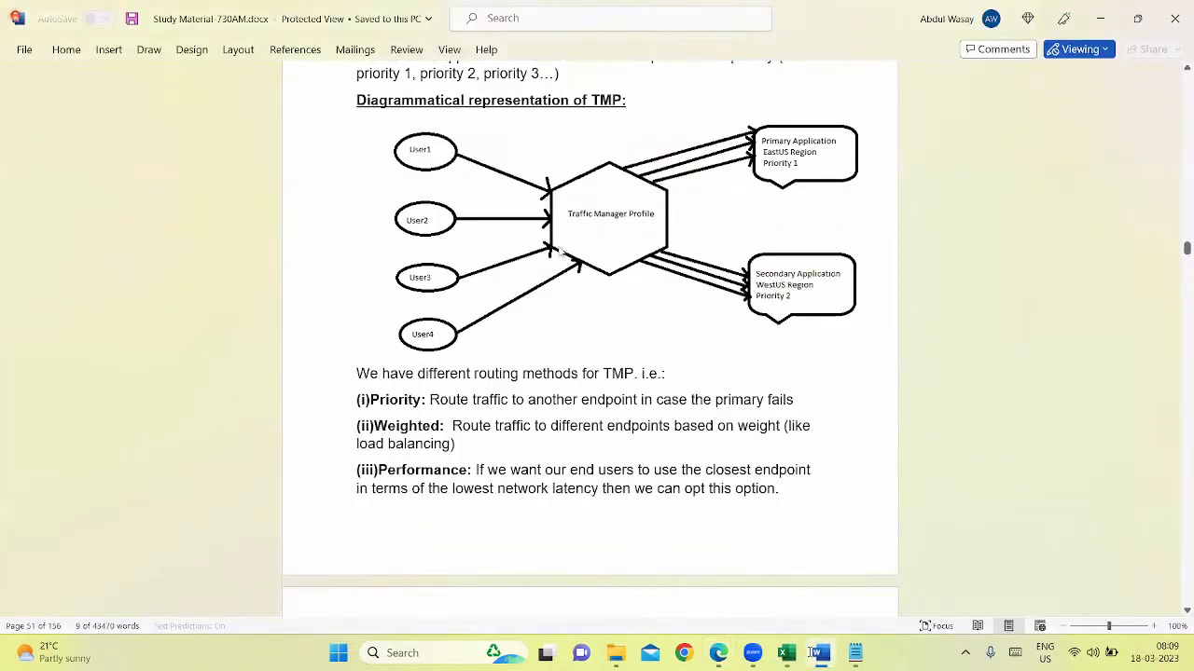
scroll(561, 249, down, 3)
scroll(560, 250, up, 5)
scroll(561, 250, down, 4)
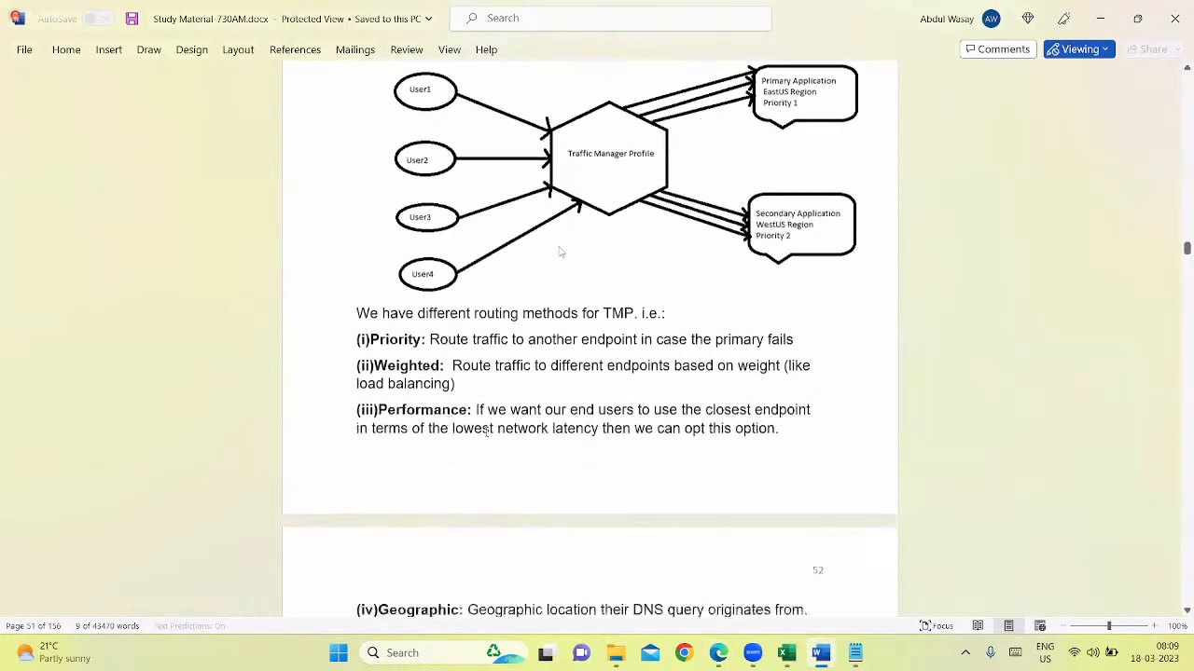
scroll(561, 252, down, 1)
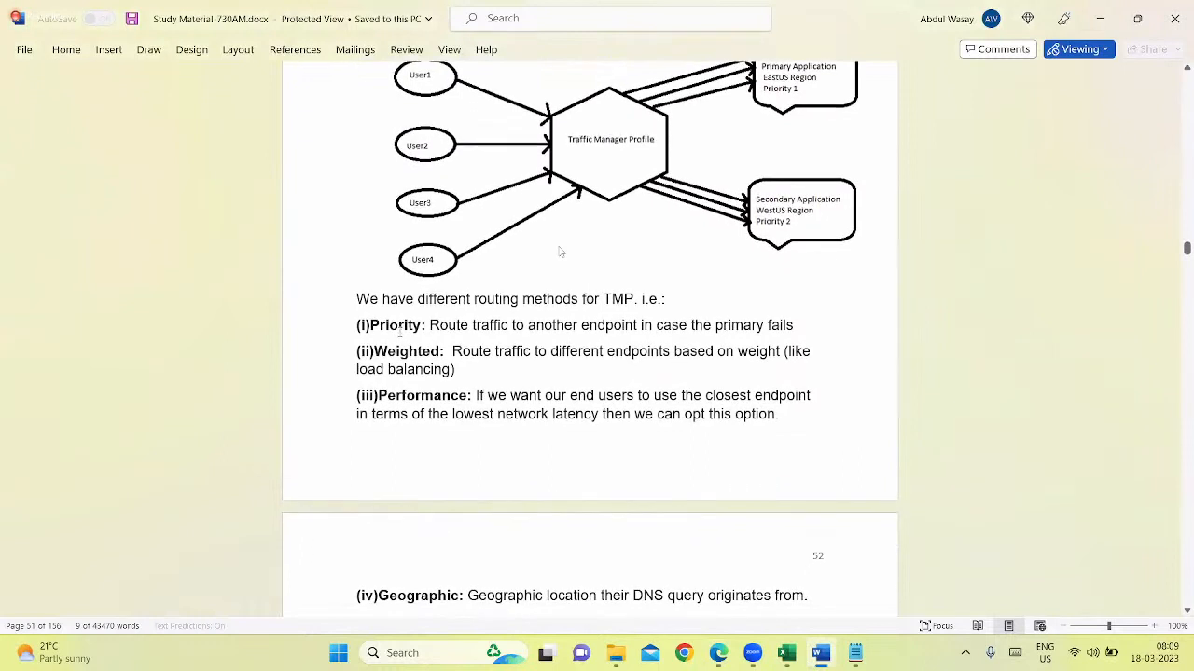
key(alt+Tab)
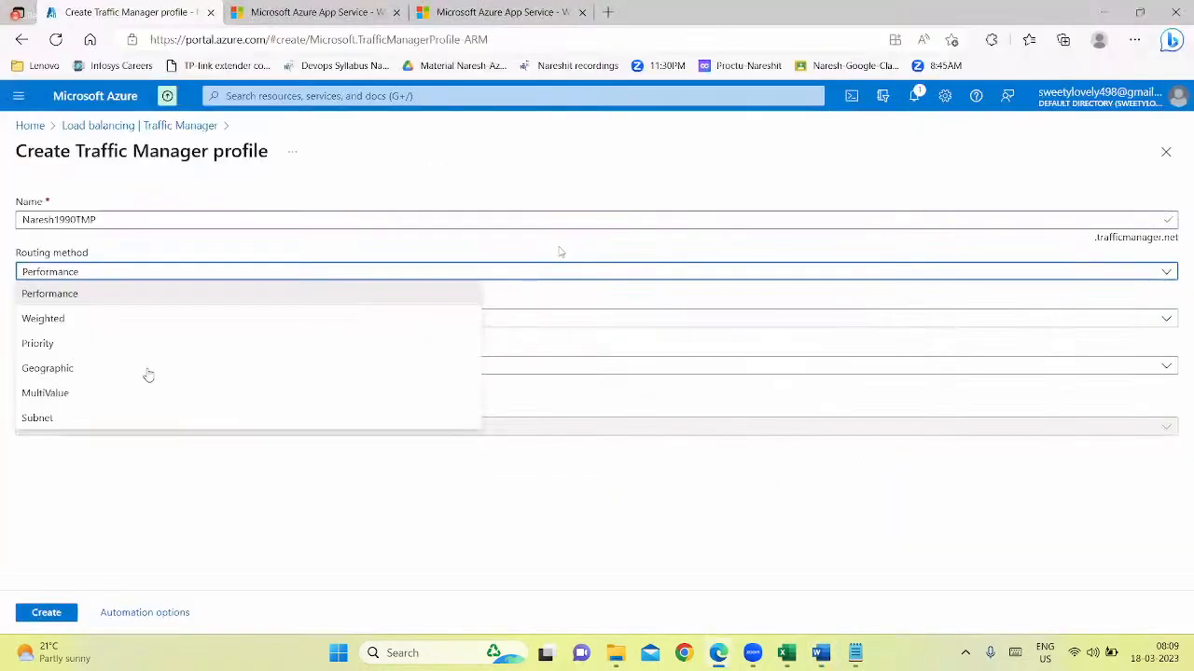
Switch to Word, highlight the Priority, Weighted and Geographic routing methods in the study material, and return to the portal
key(alt+Tab)
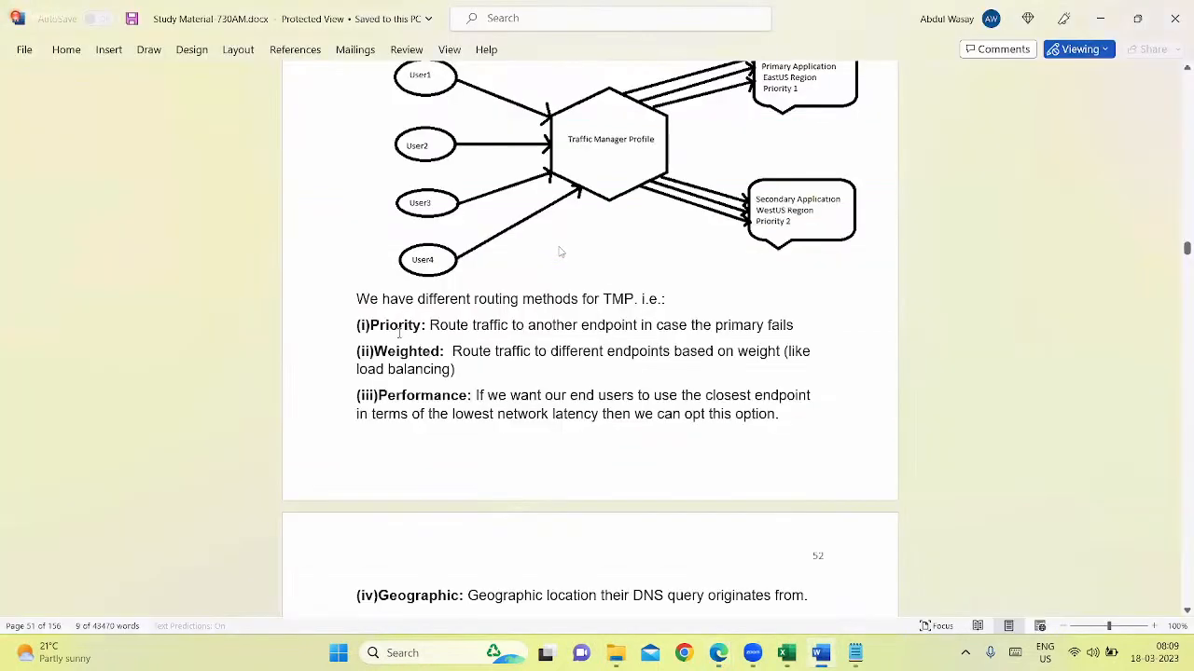
drag(398, 329, 373, 329)
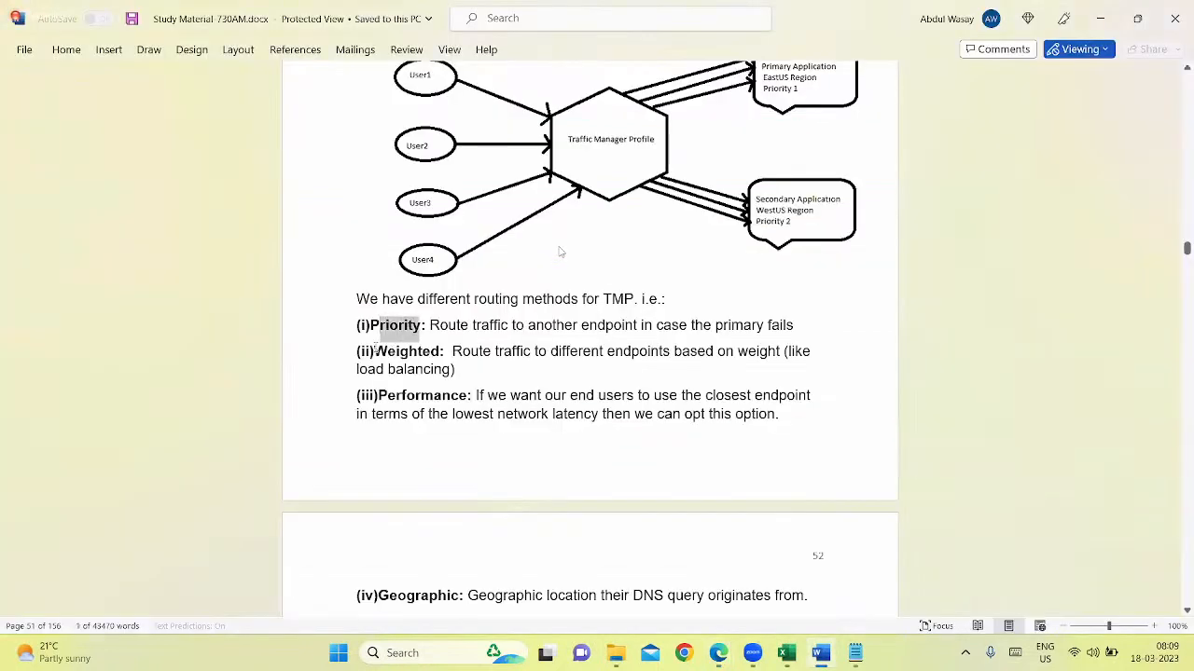
drag(460, 358, 371, 353)
drag(377, 595, 467, 597)
scroll(480, 578, down, 4)
key(alt+Tab)
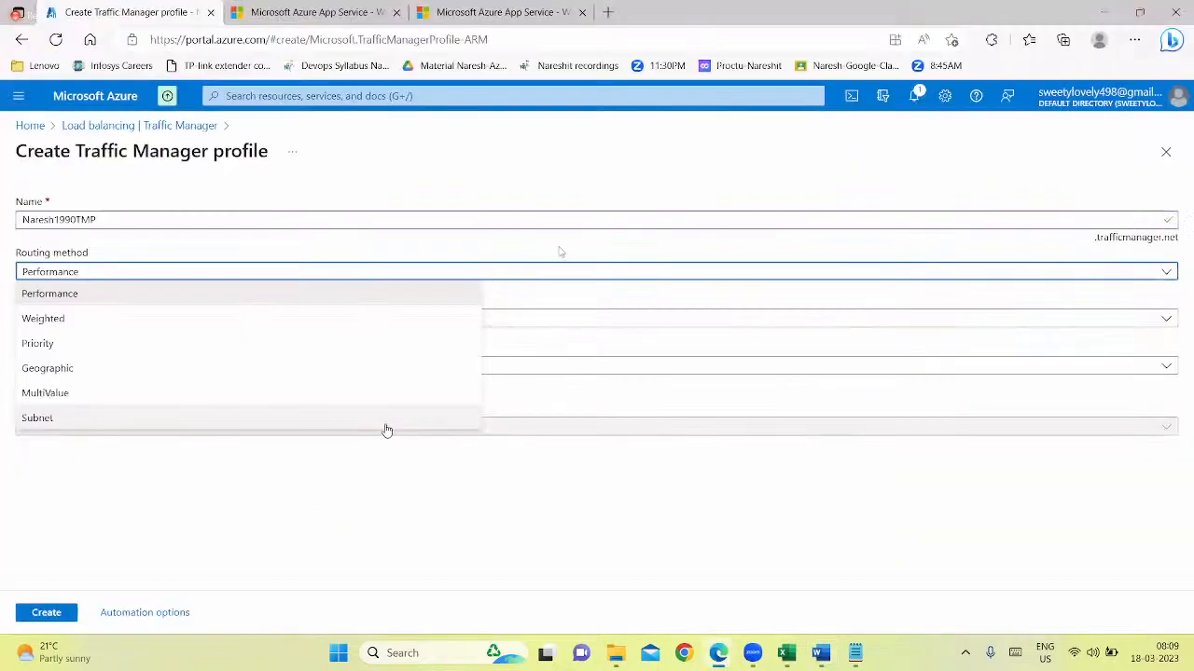
Choose the Performance routing method, highlight its description in the Word study material, and return to the portal
click(72, 294)
key(alt+Tab)
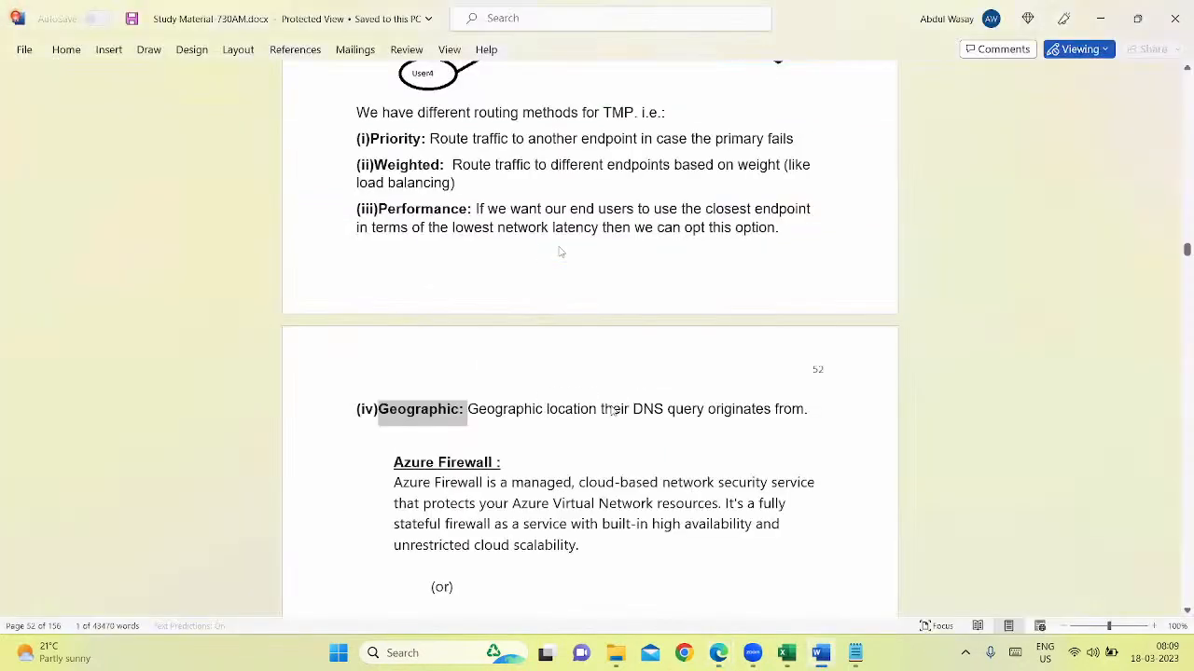
scroll(610, 405, up, 3)
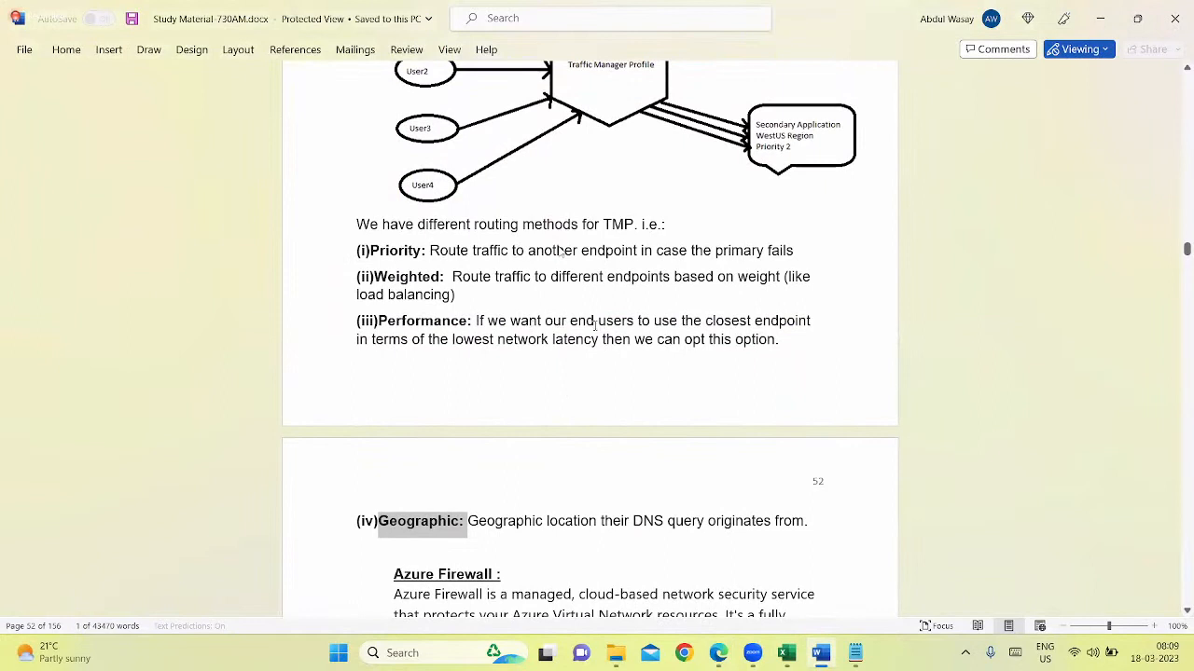
drag(510, 325, 811, 337)
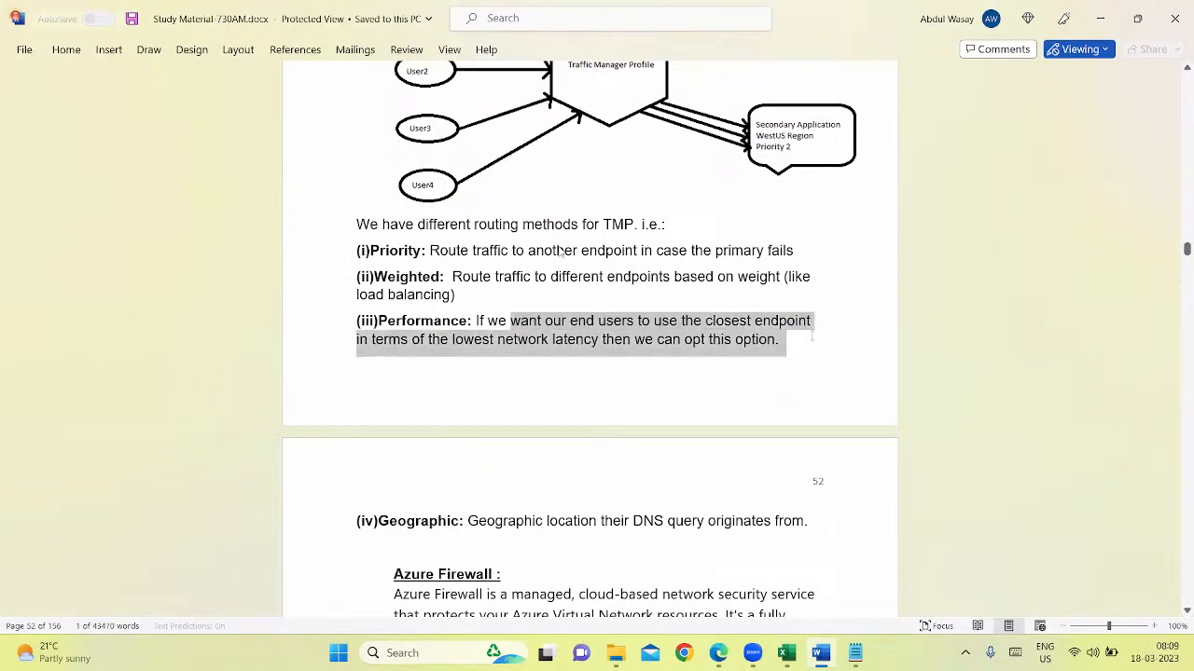
drag(573, 370, 776, 353)
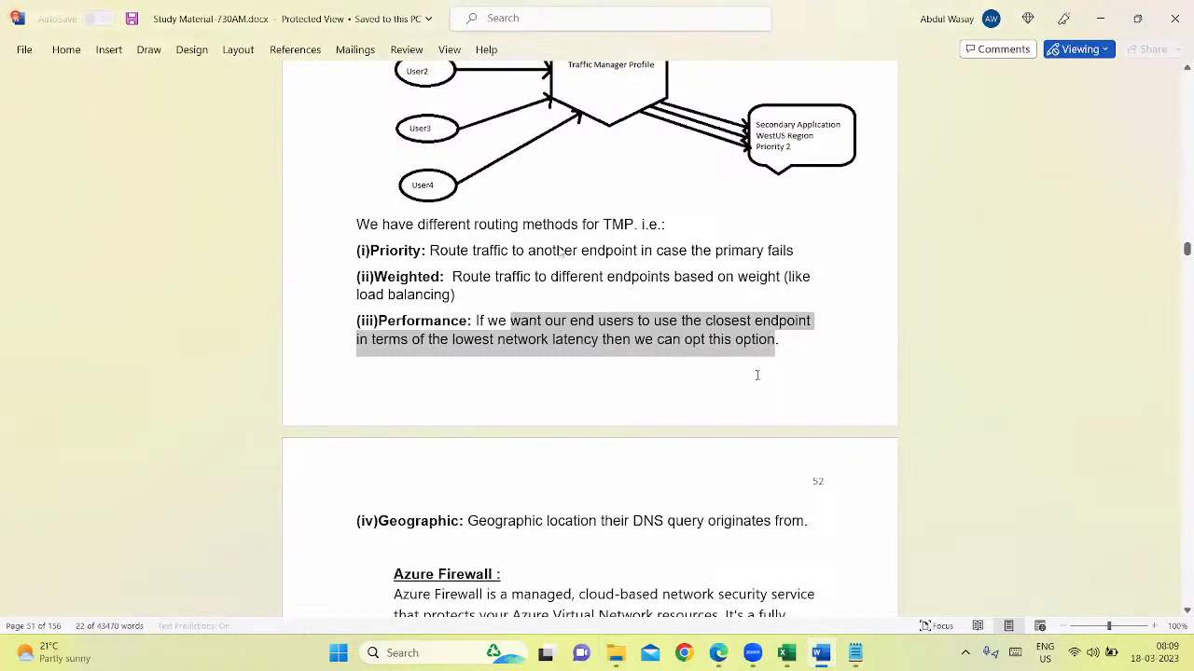
key(alt+Tab)
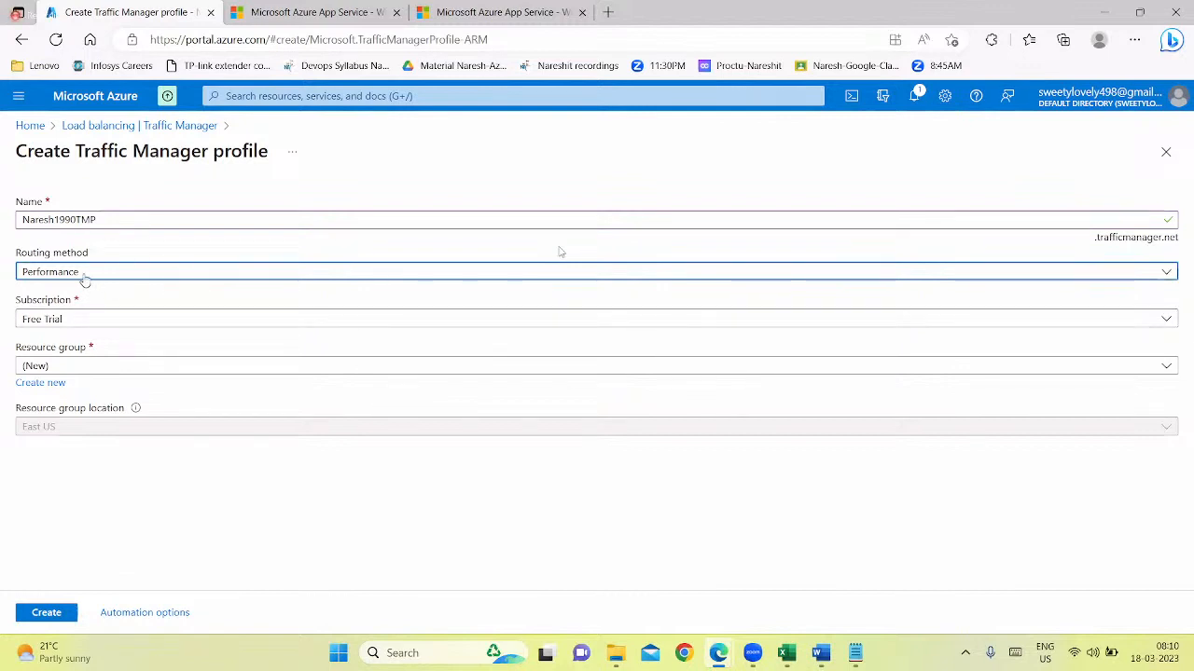
Switch to Word, highlight the descriptions of the Weighted and Priority routing methods, and return to the portal
key(alt+Tab)
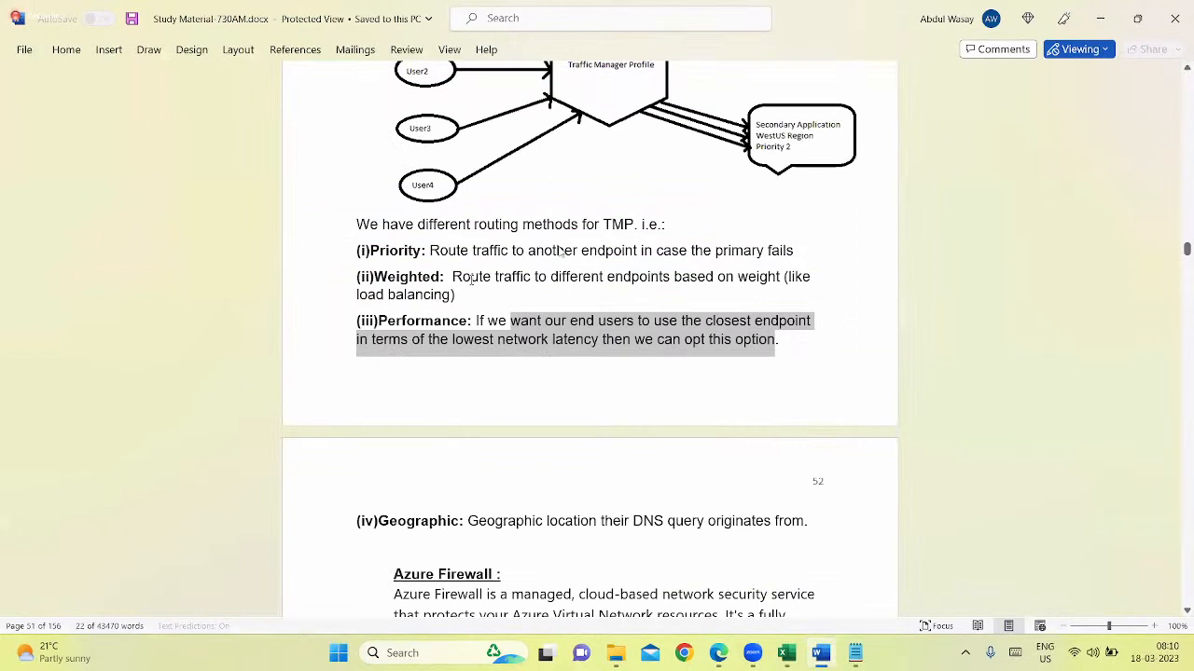
drag(452, 276, 673, 276)
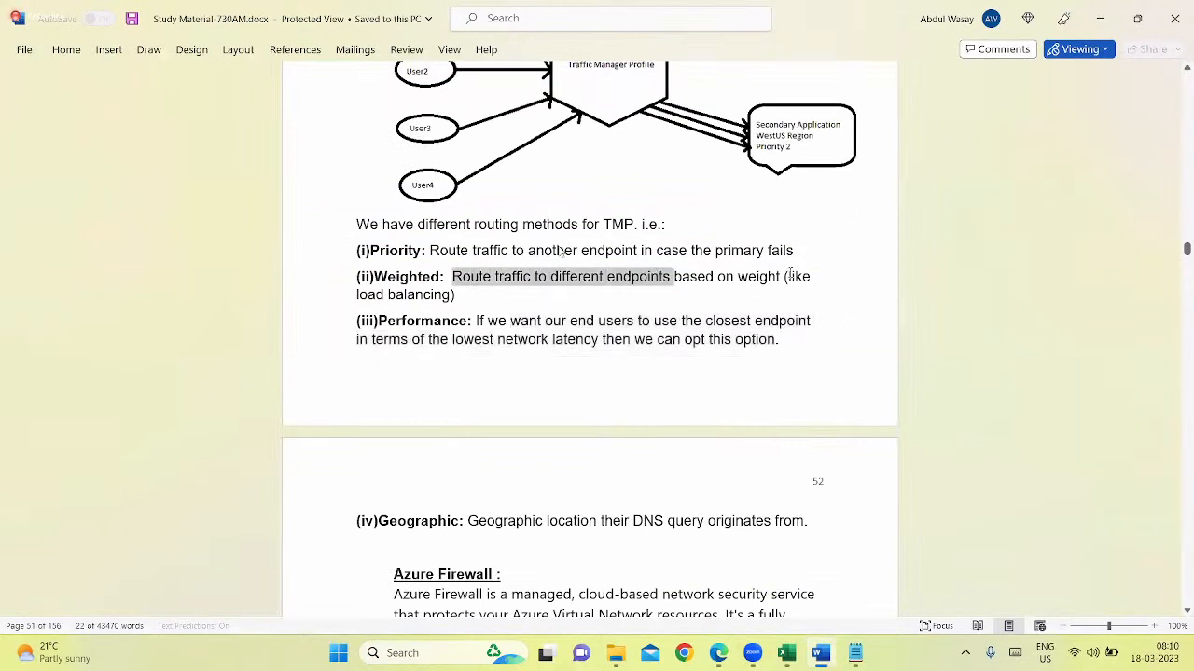
drag(791, 276, 779, 286)
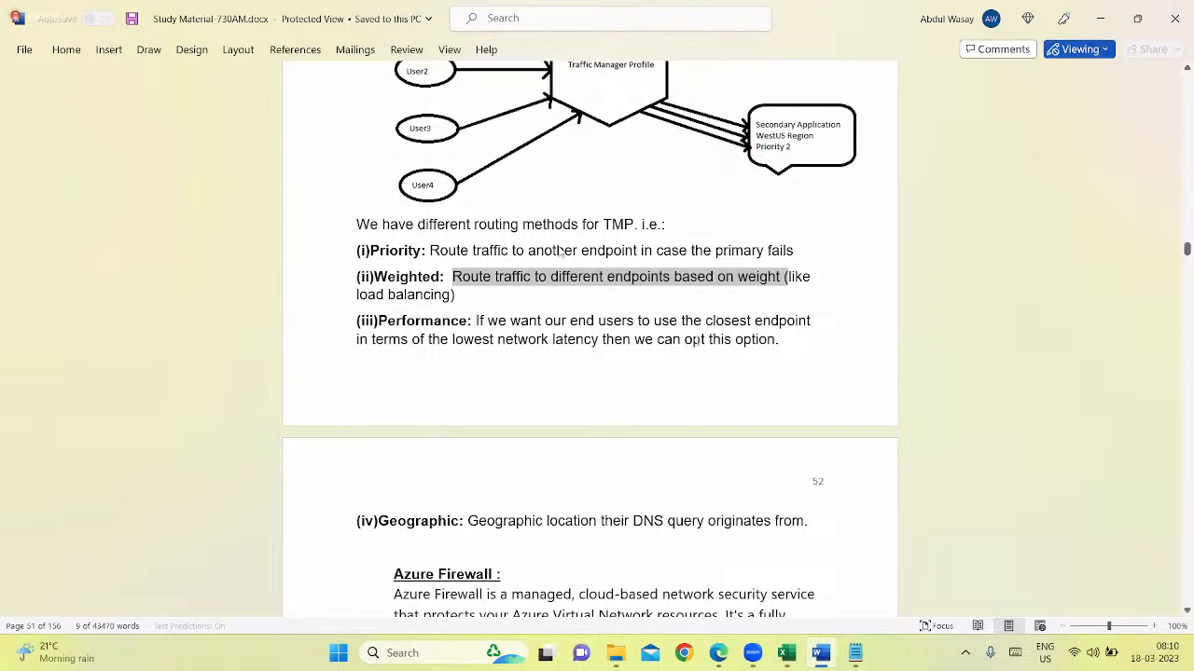
drag(430, 251, 562, 252)
drag(656, 250, 777, 250)
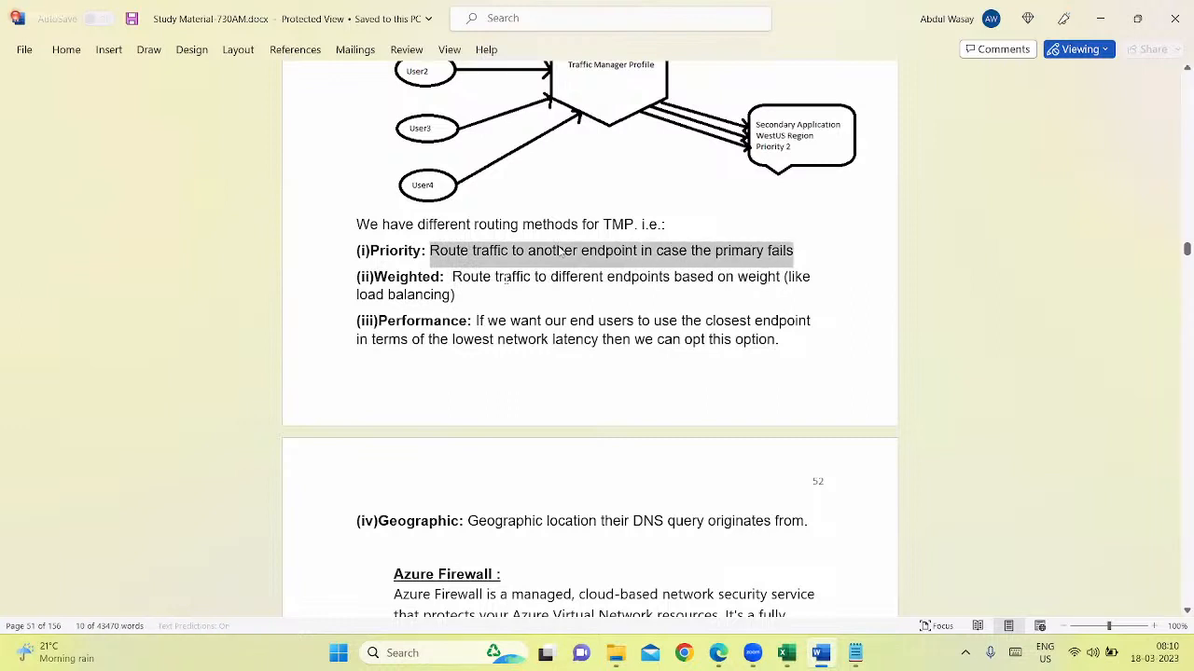
key(alt+Tab)
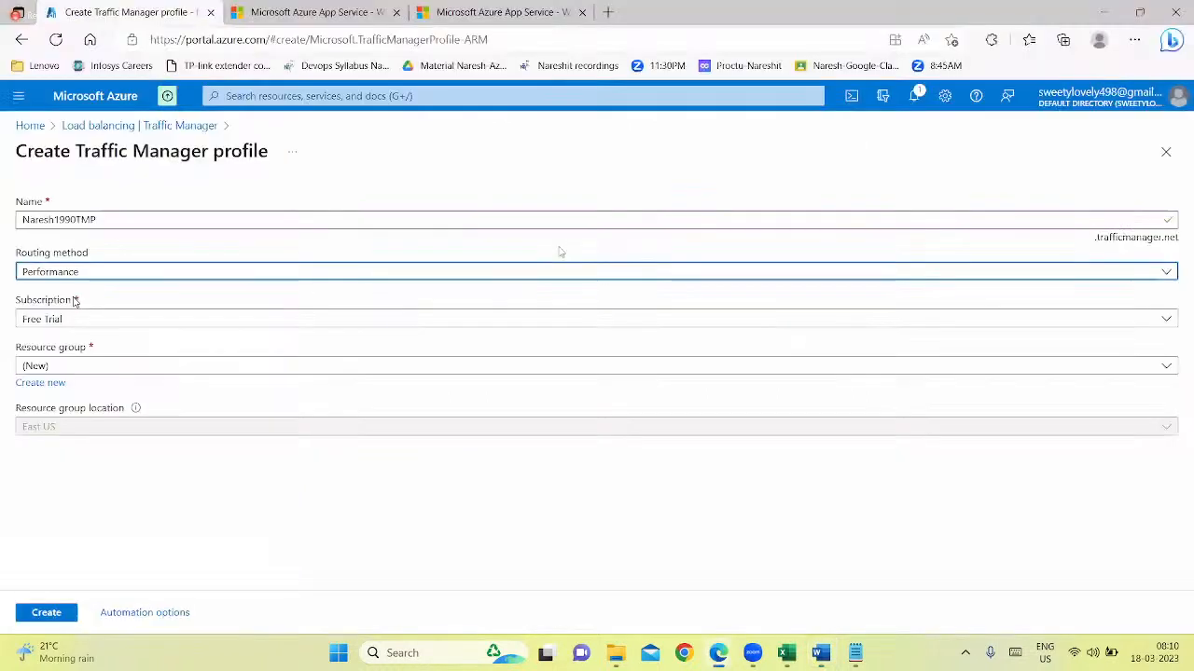
Set the routing method to Priority and the resource group to NareshRG, and create the Traffic Manager profile
click(42, 272)
click(46, 341)
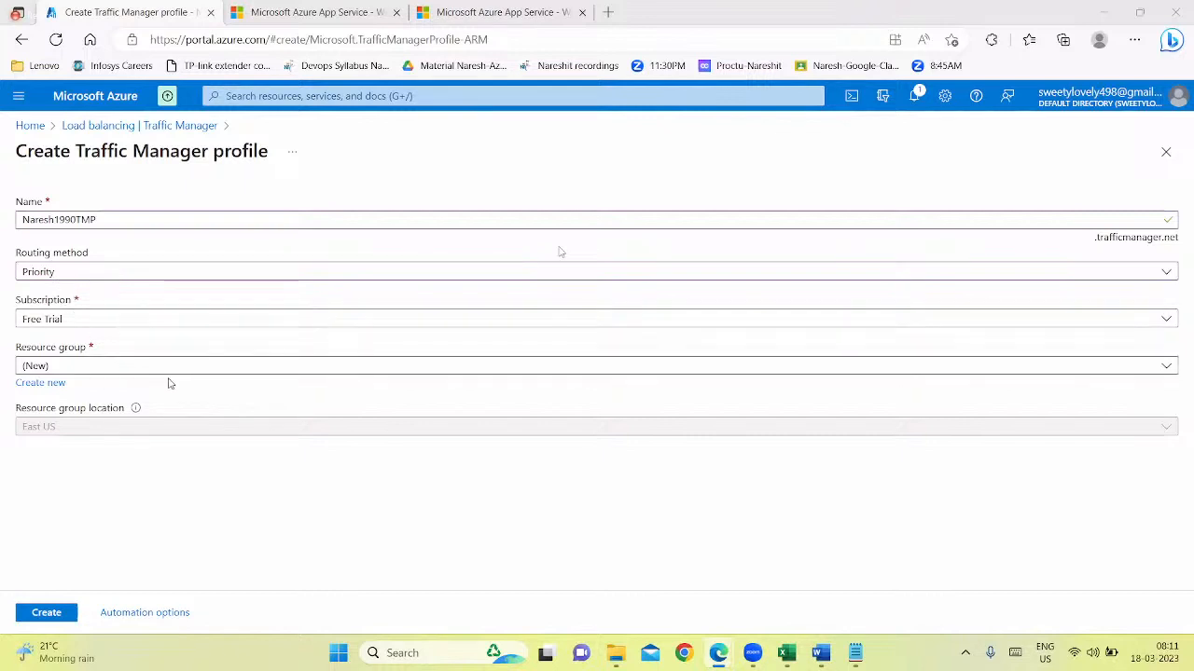
click(107, 368)
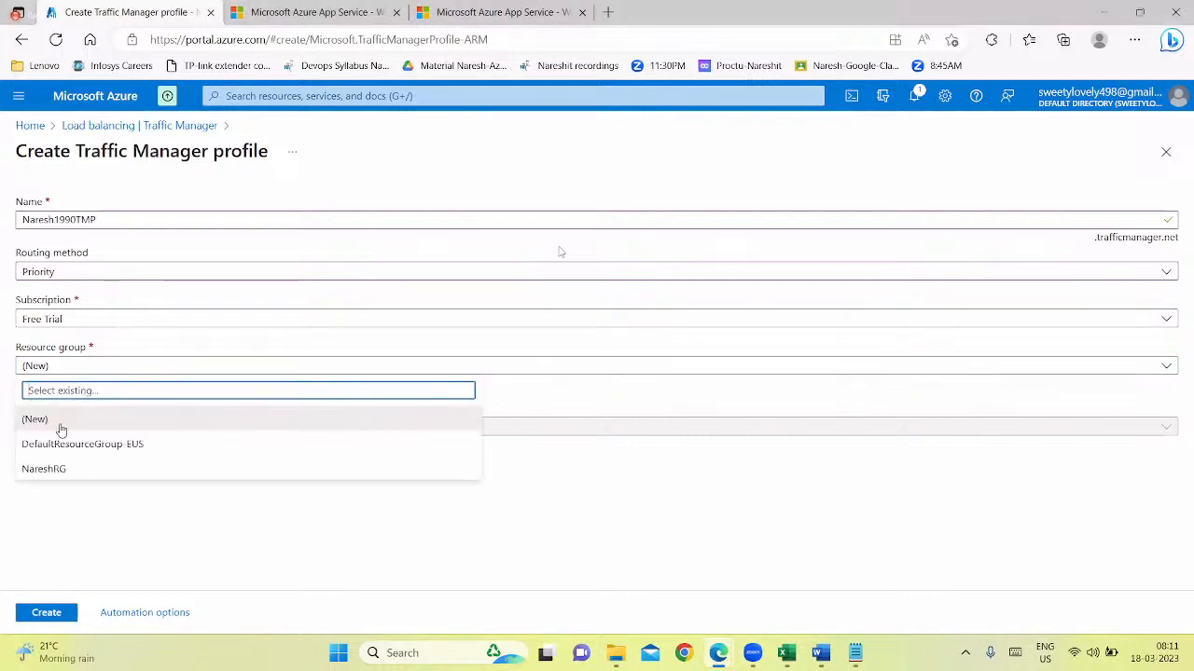
click(65, 469)
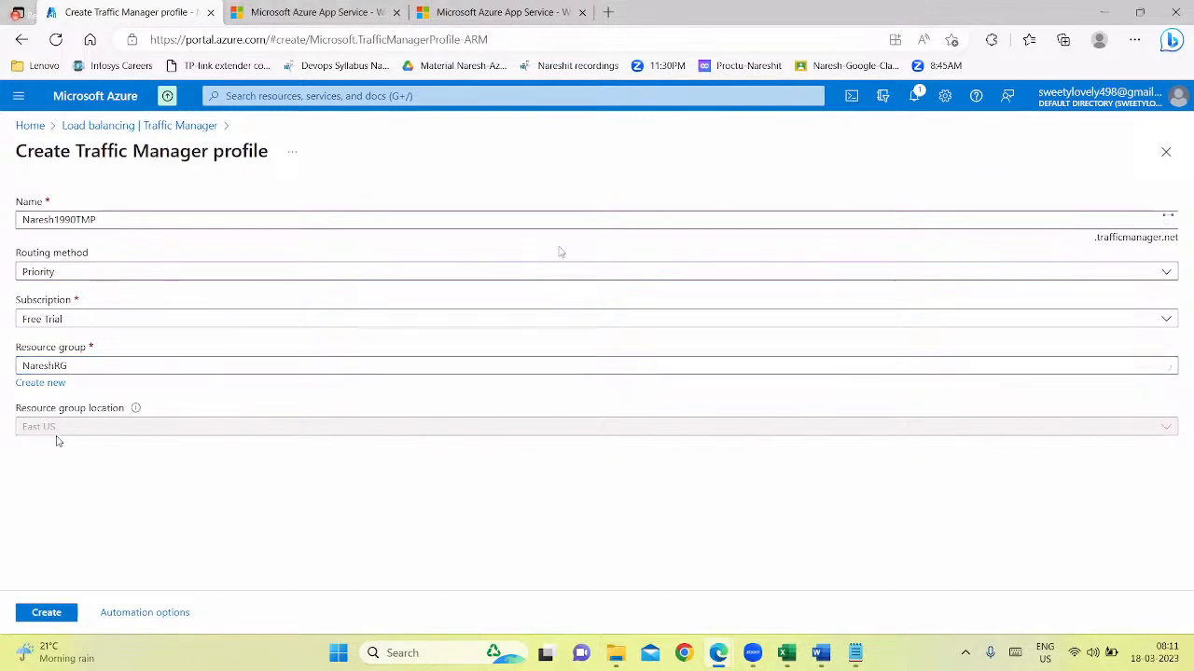
click(67, 604)
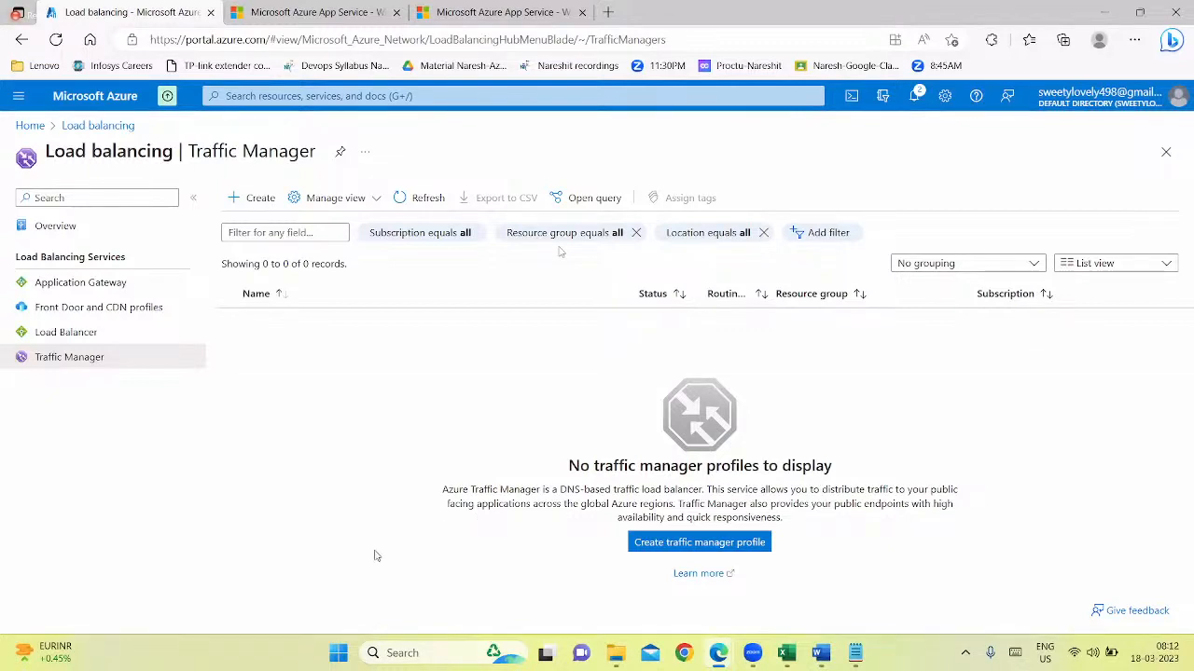
Refresh the Traffic Manager list, reload the page, and open the Naresh1990TMP profile with the load balancing menu collapsed
click(417, 198)
key(ctrl+l)
key(Escape)
click(259, 40)
key(Return)
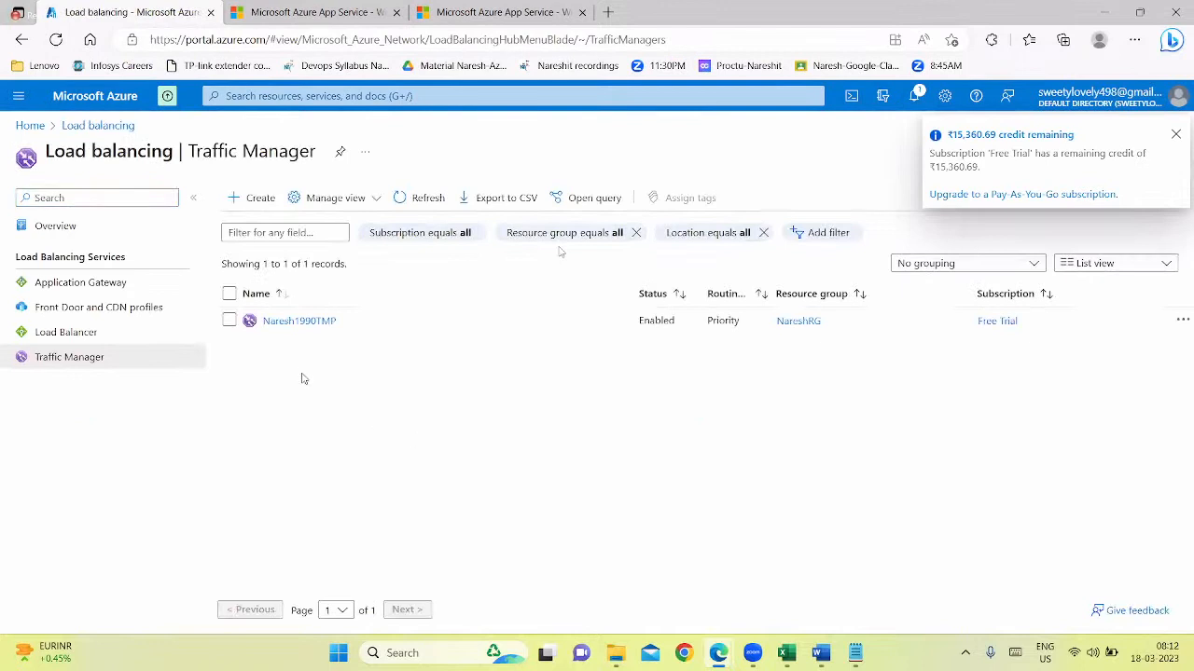
click(296, 323)
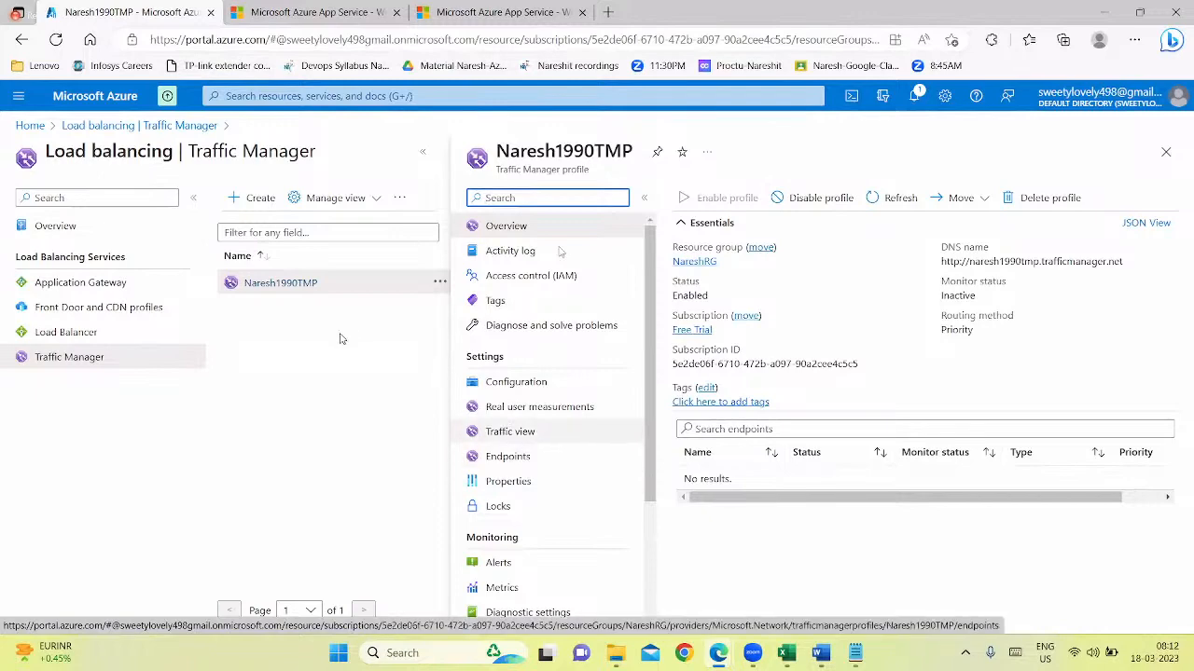
click(194, 198)
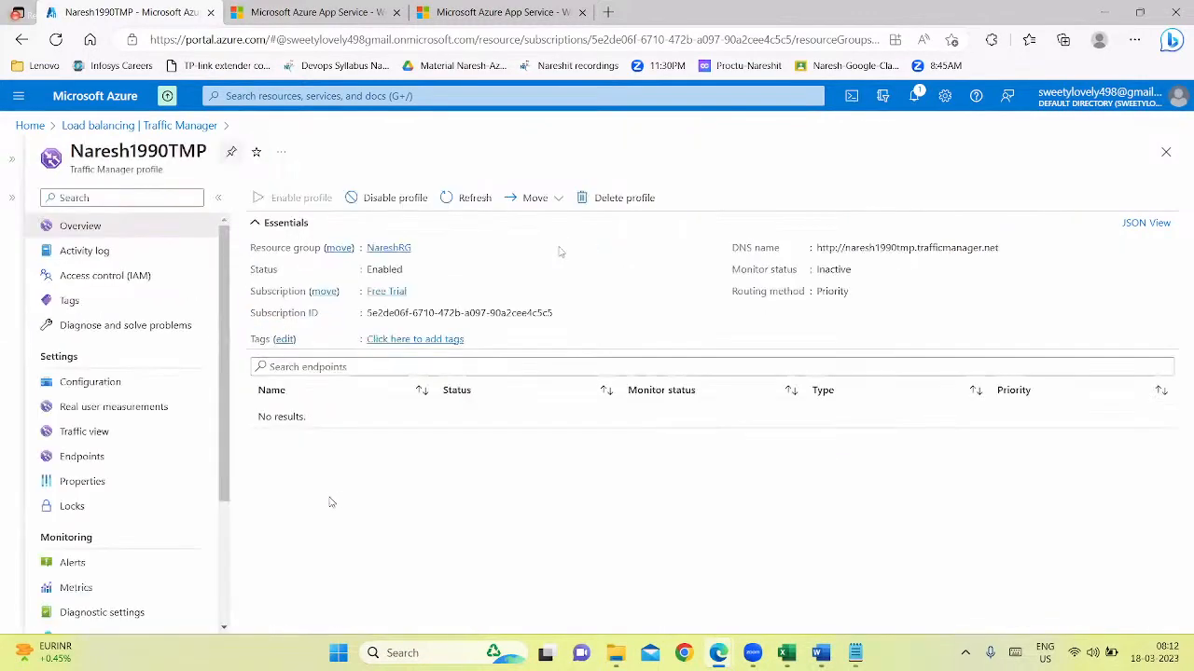
Start a new endpoint in the Naresh1990TMP profile, and check the App Services list in a separate browser tab before returning to the form
click(93, 455)
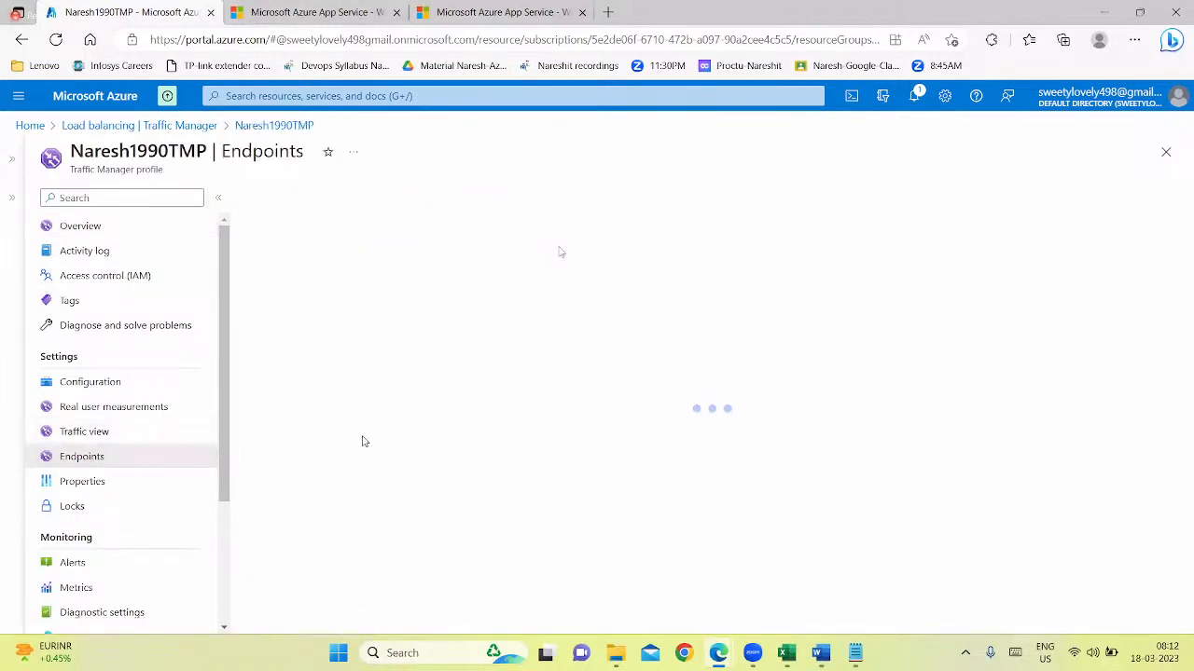
click(274, 198)
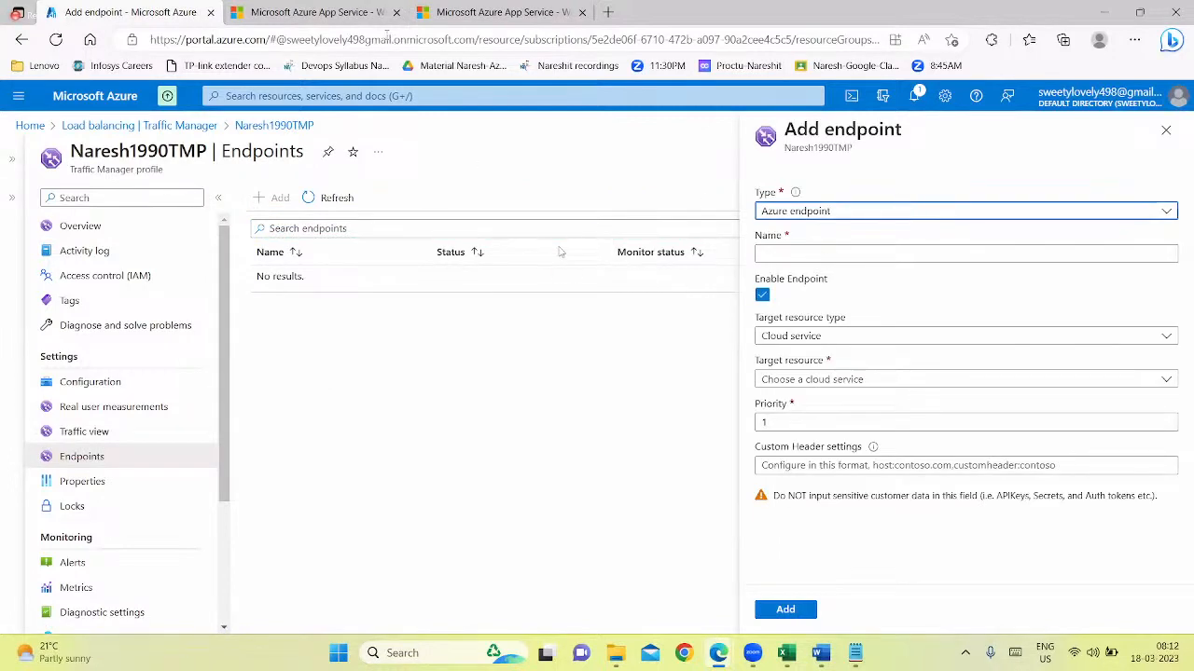
right_click(37, 136)
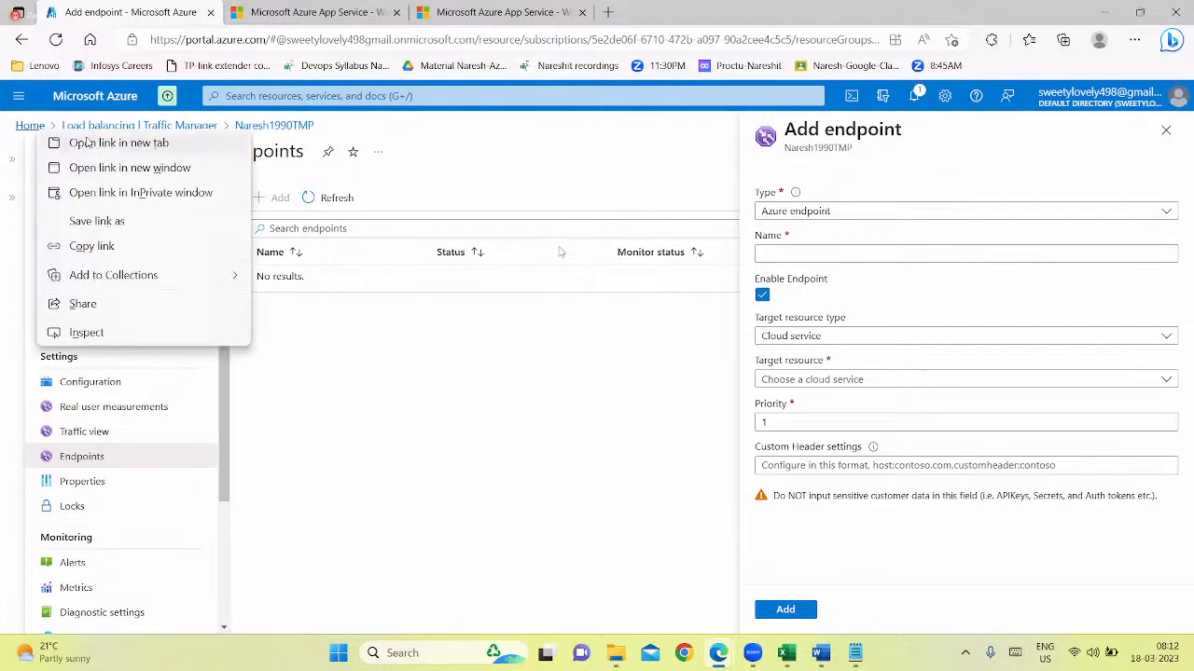
click(88, 142)
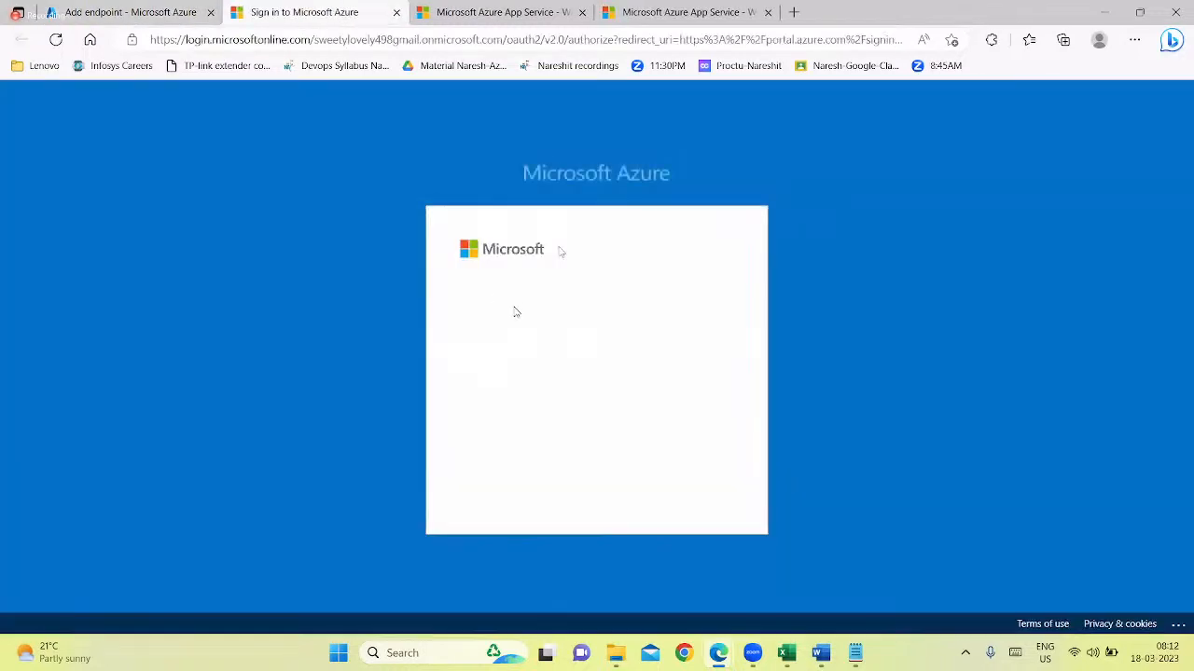
click(527, 328)
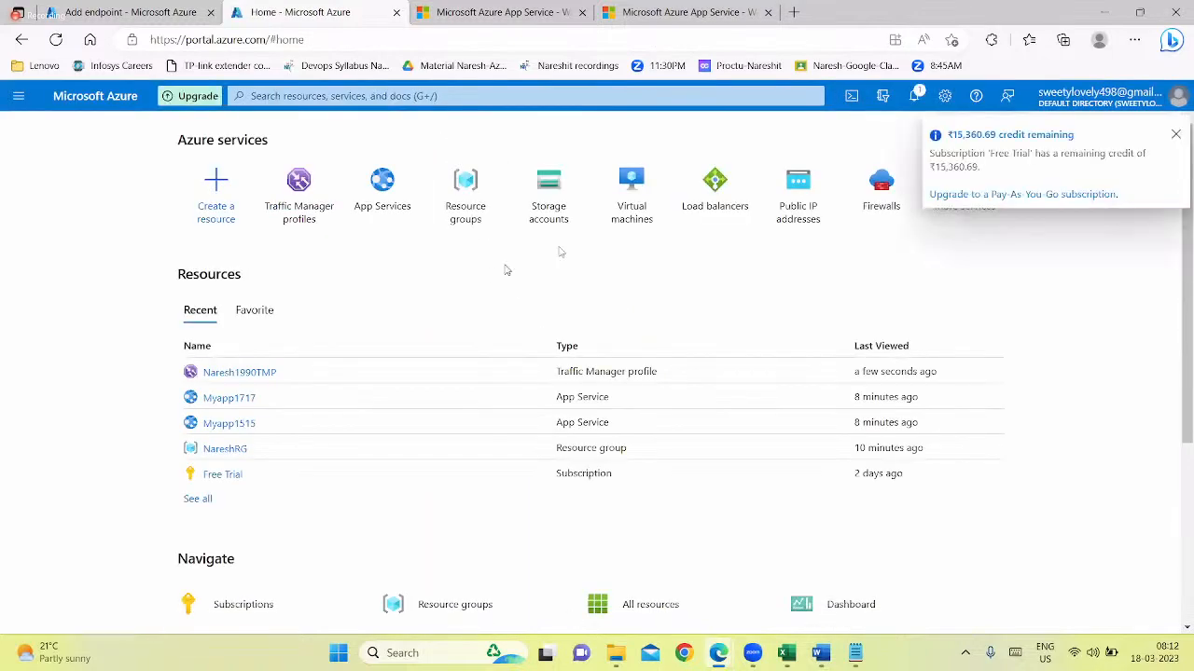
click(382, 191)
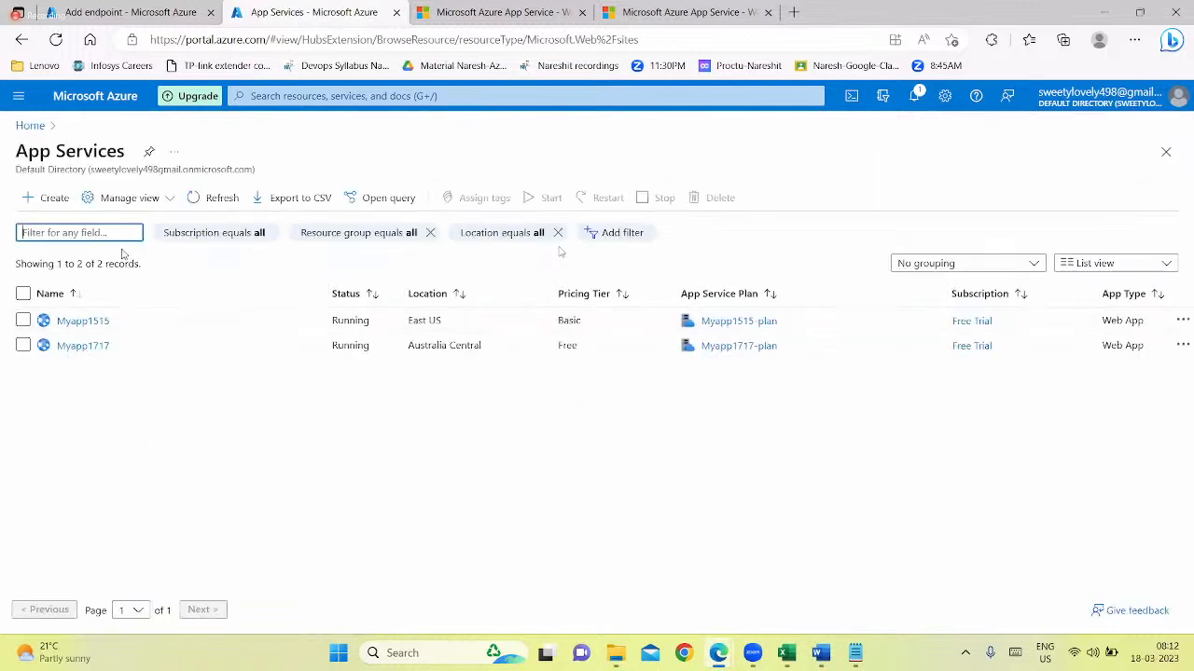
click(131, 12)
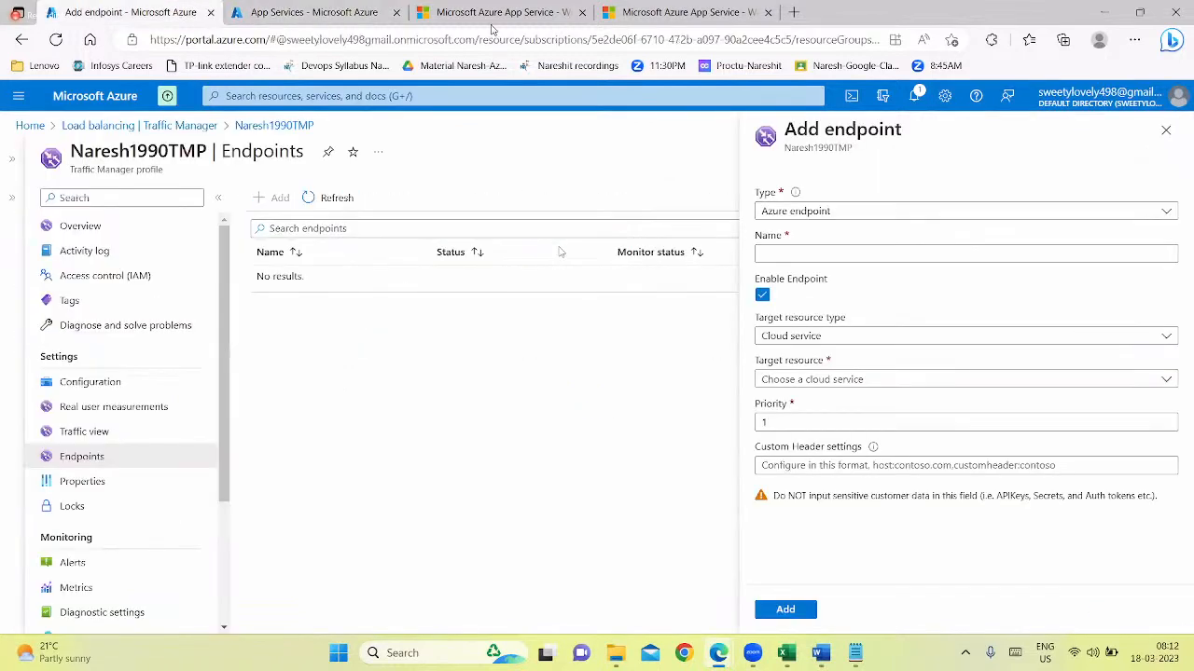
Keep the type as Azure endpoint, name the endpoint Priority1, and set its target resource type to App Service
click(797, 212)
click(792, 235)
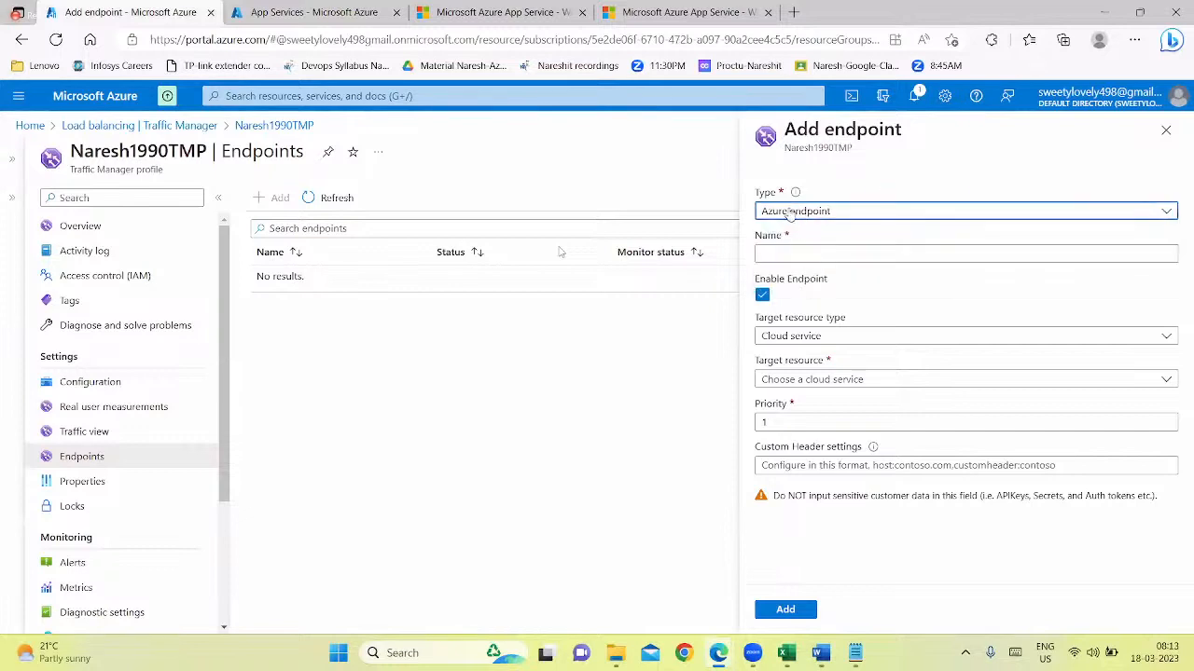
click(792, 213)
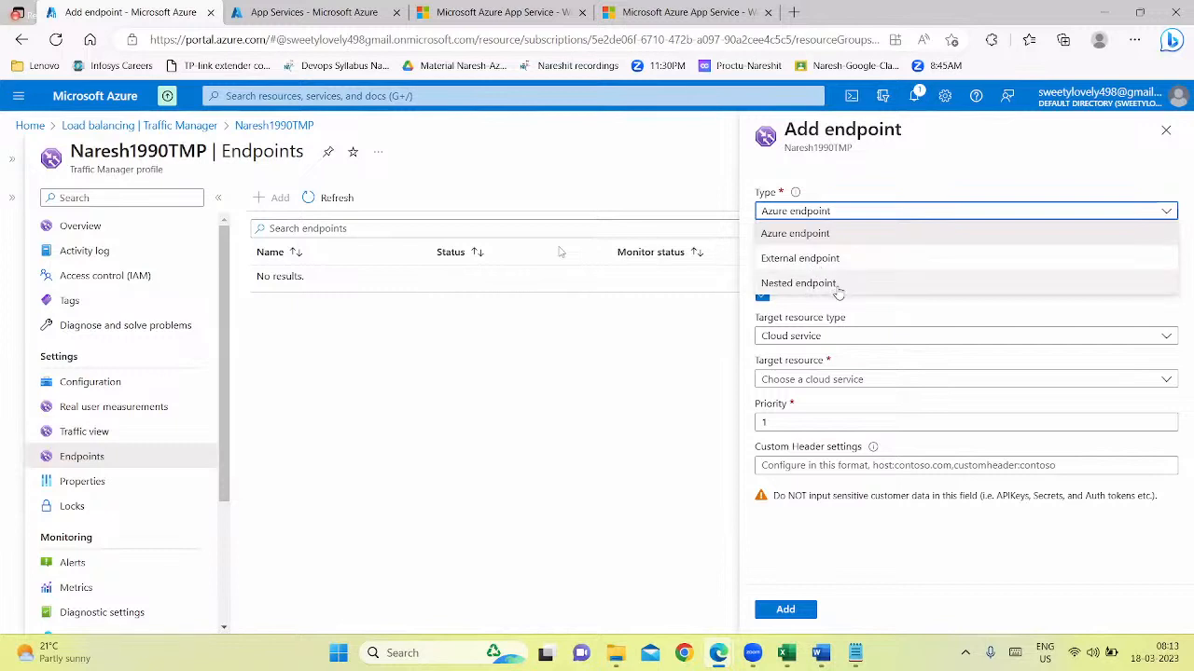
click(791, 235)
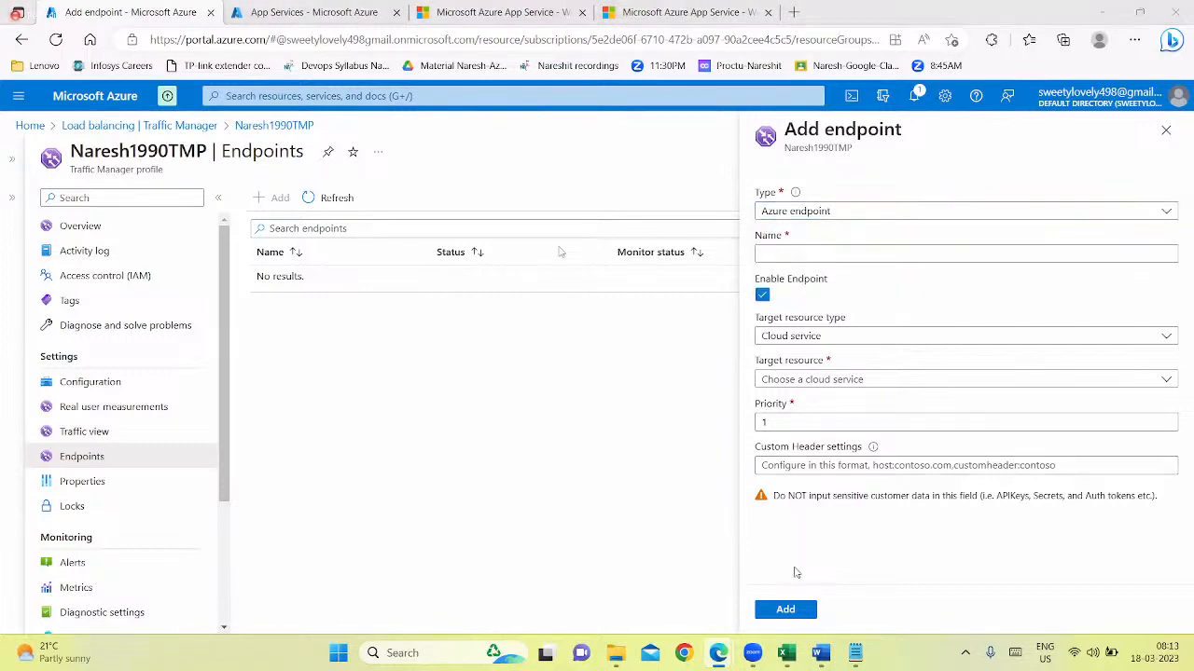
click(817, 254)
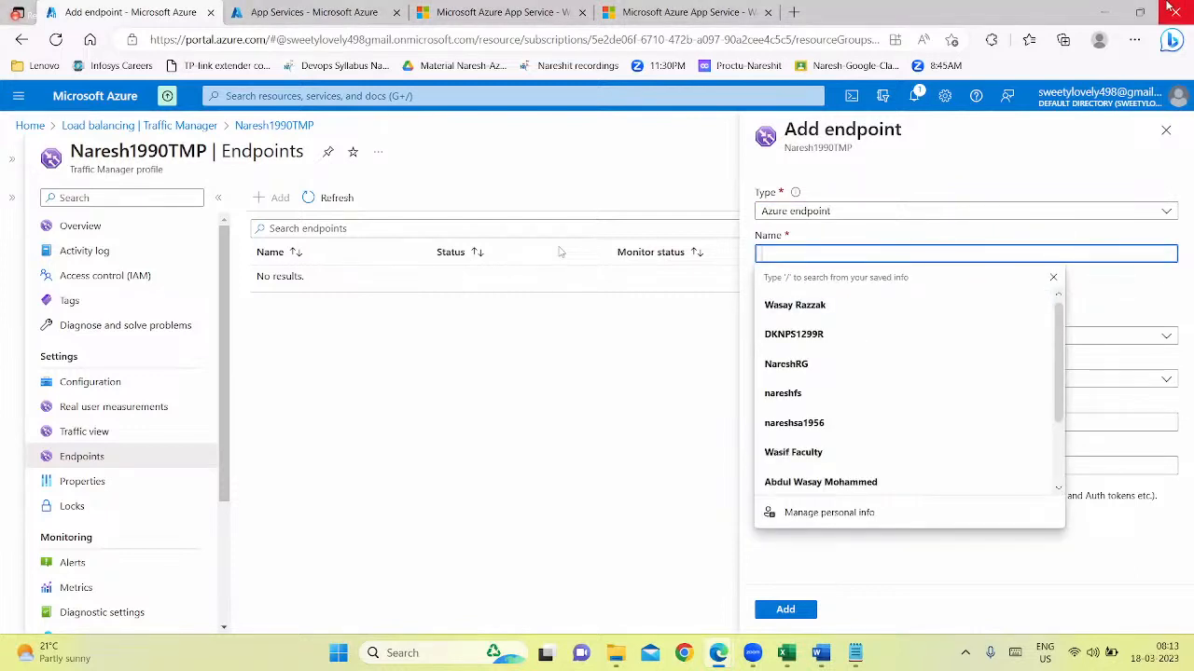
text(Priority1)
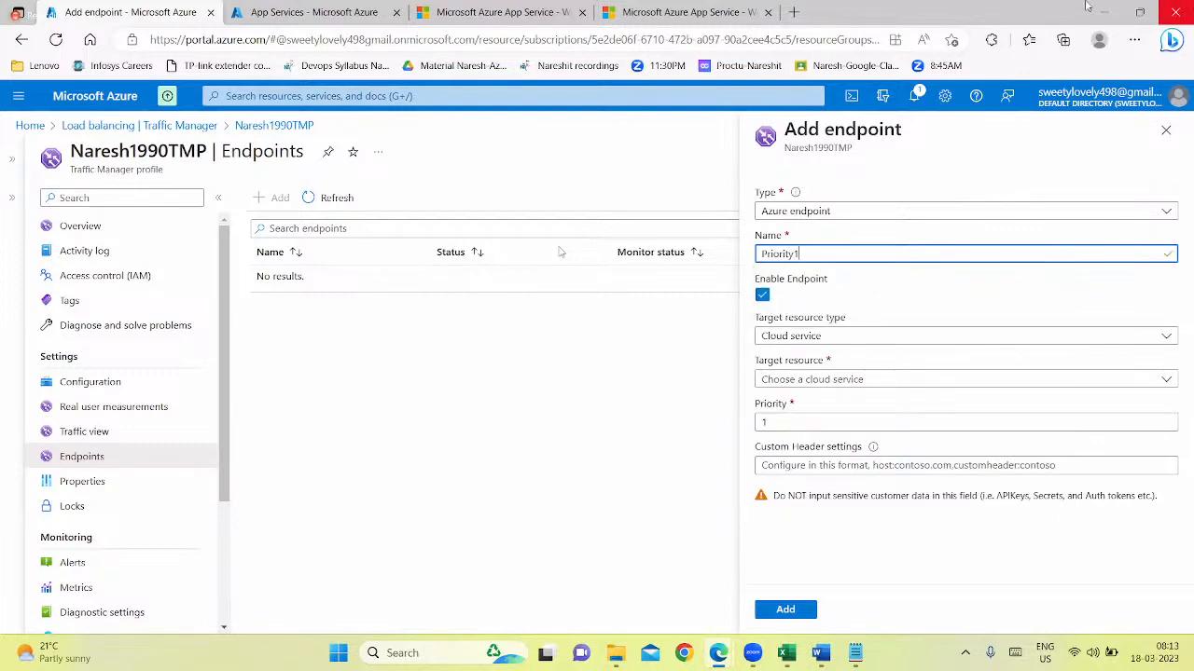
click(826, 338)
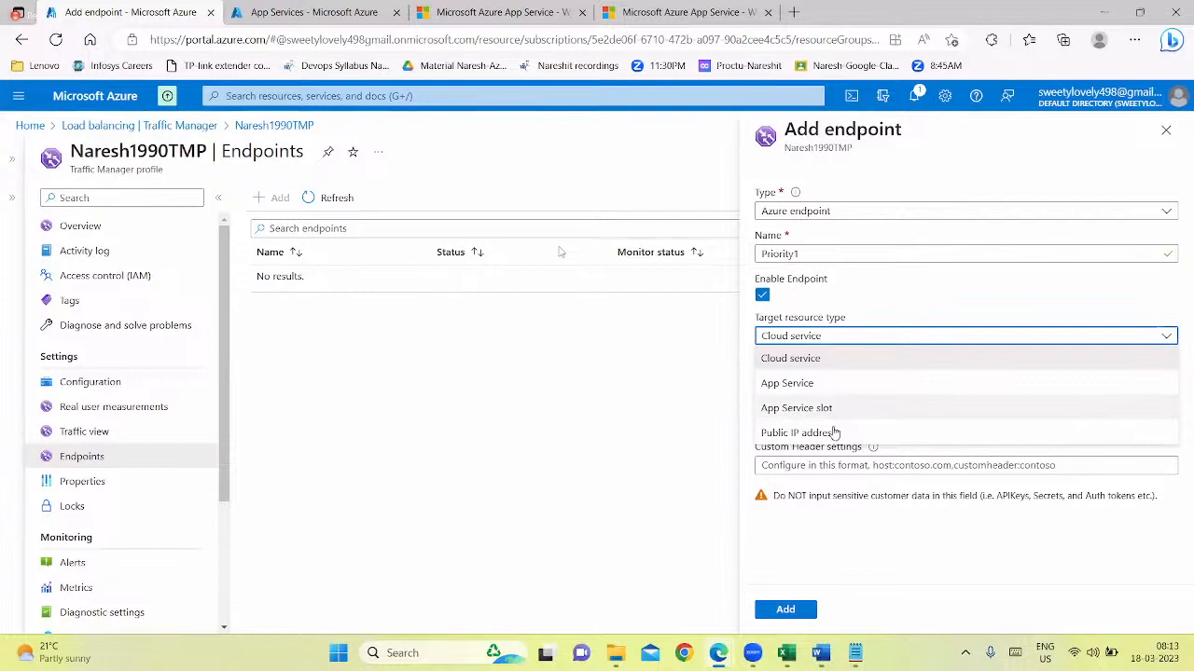
click(794, 387)
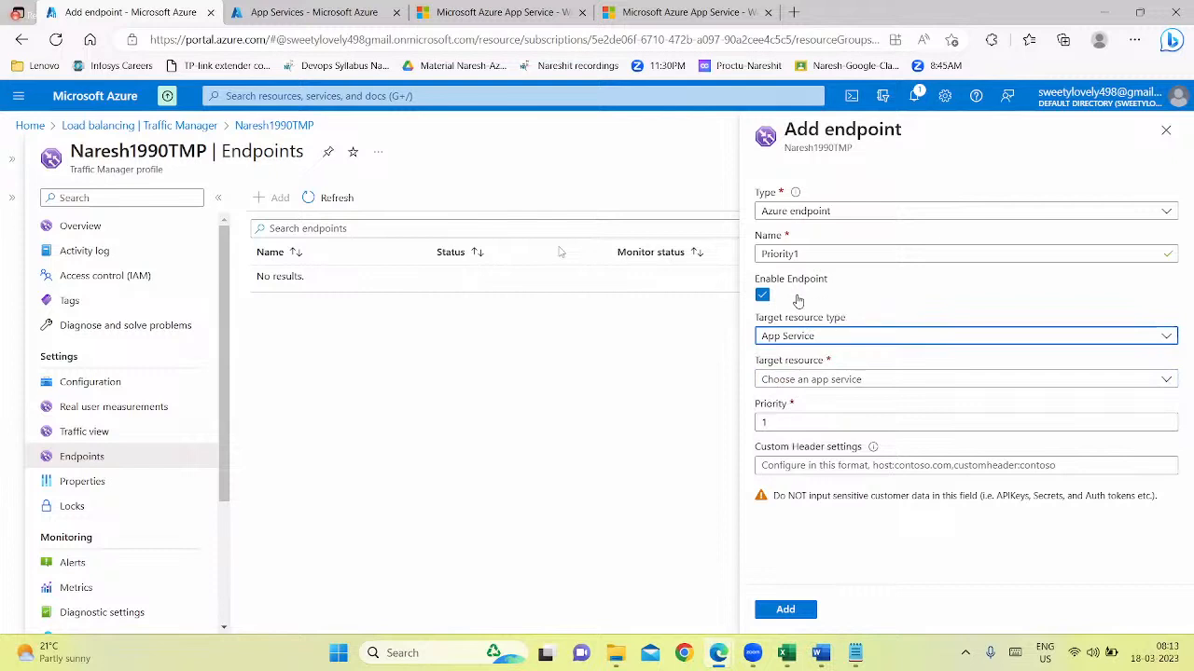
Consult the Traffic Manager diagram in the Word study material, and set the Priority1 target resource to Myapp1515 (East US) in the portal
click(785, 388)
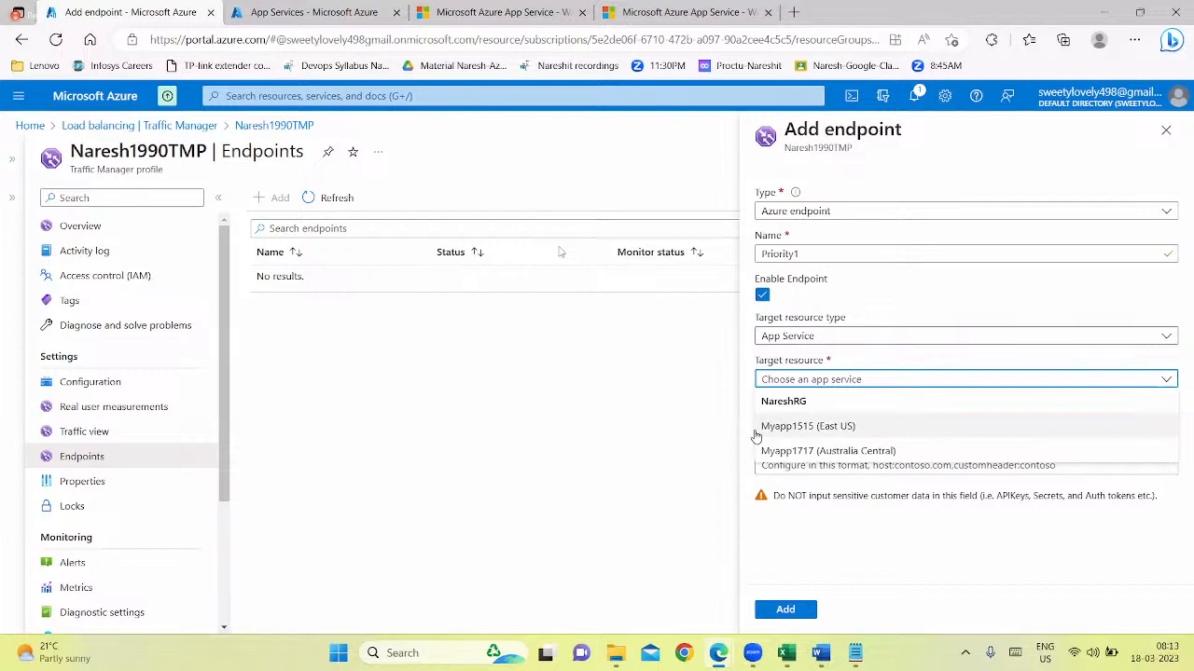
click(821, 654)
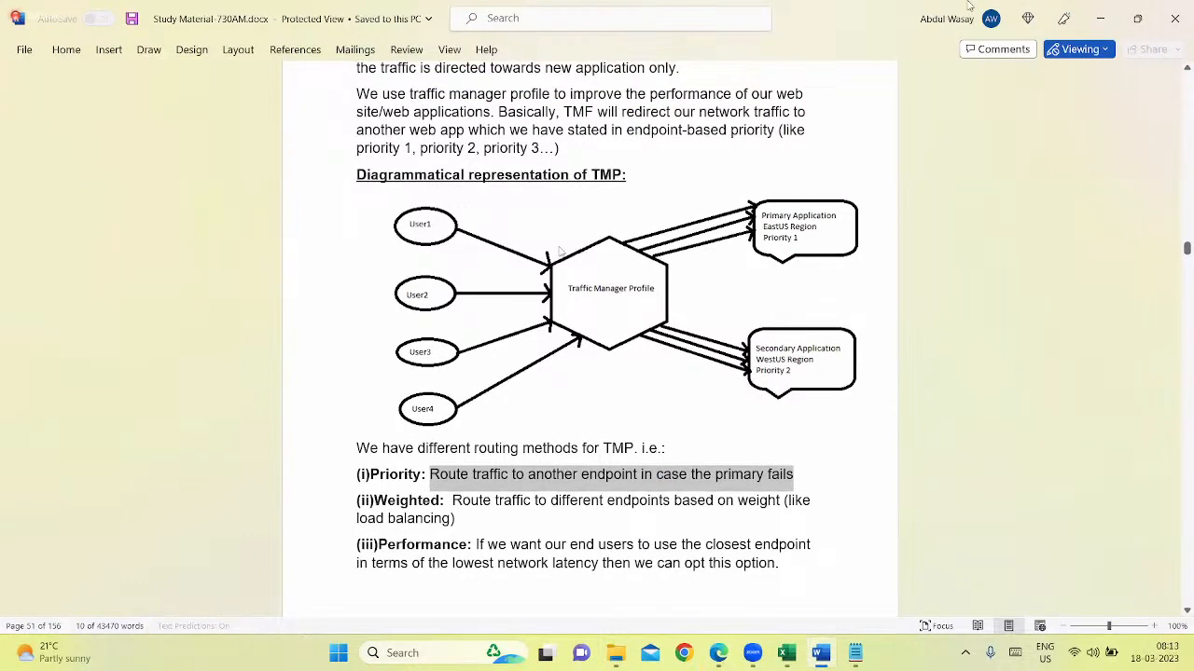
click(1100, 19)
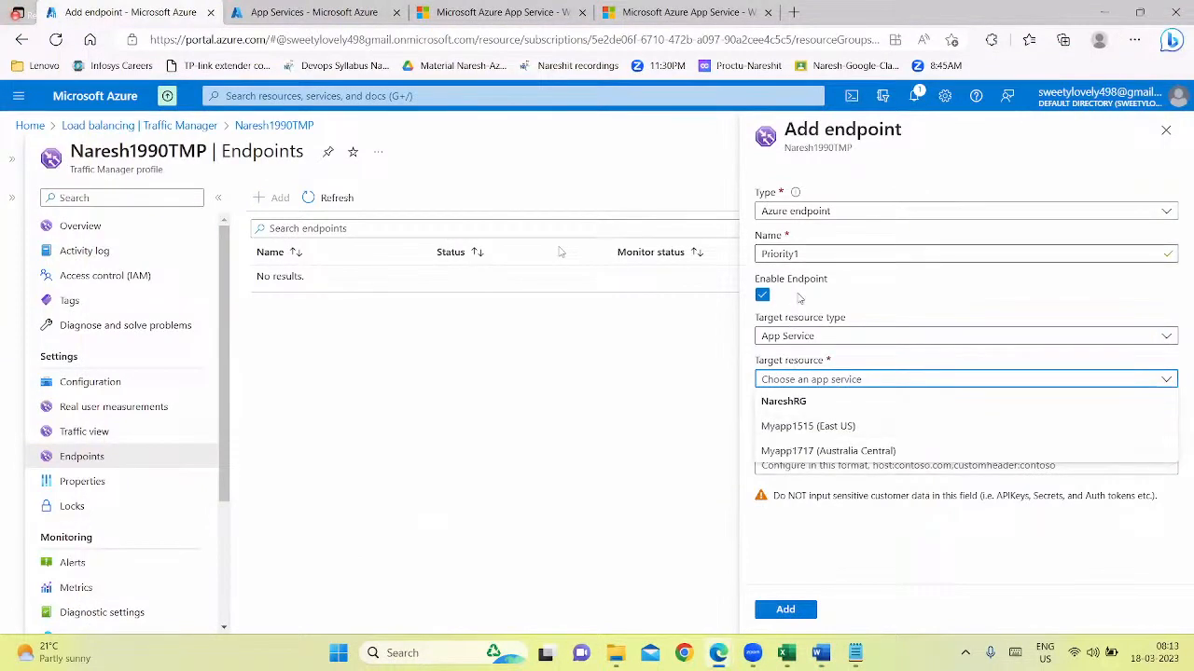
click(798, 429)
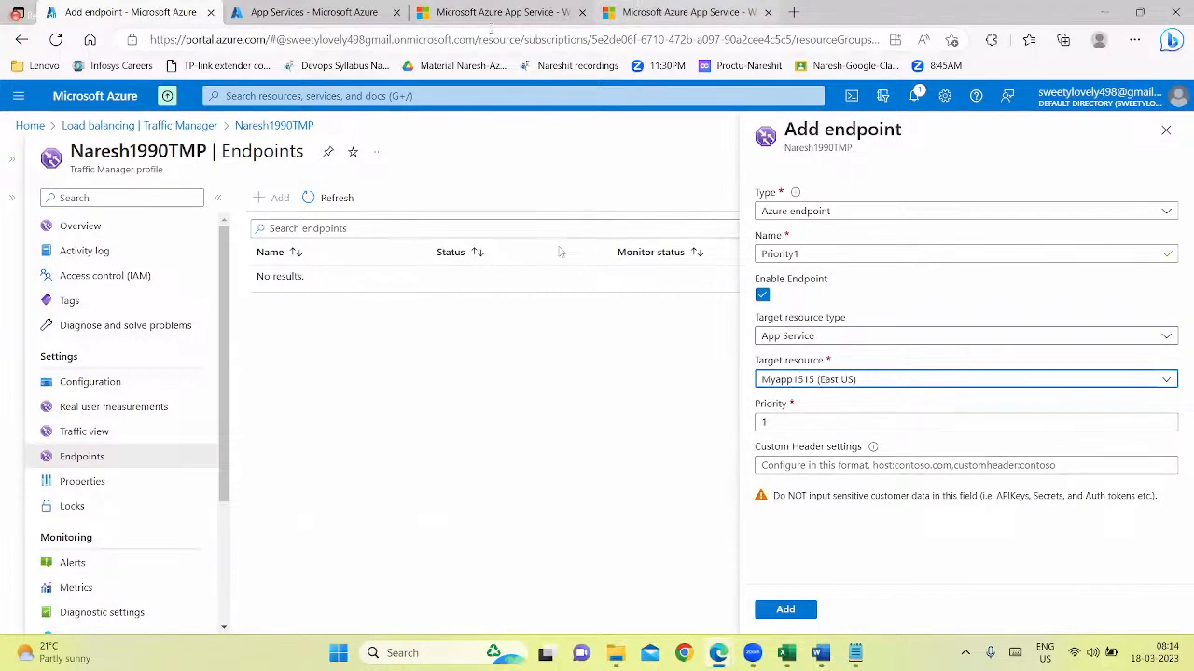
click(503, 11)
click(443, 37)
key(ctrl+c)
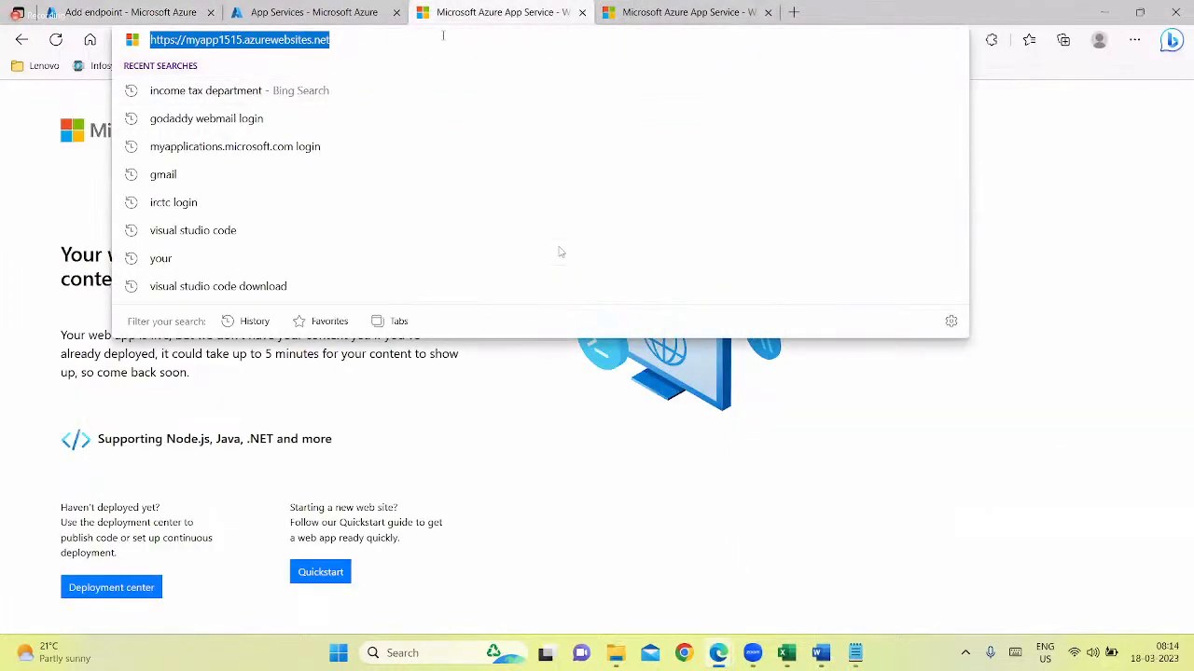
click(80, 13)
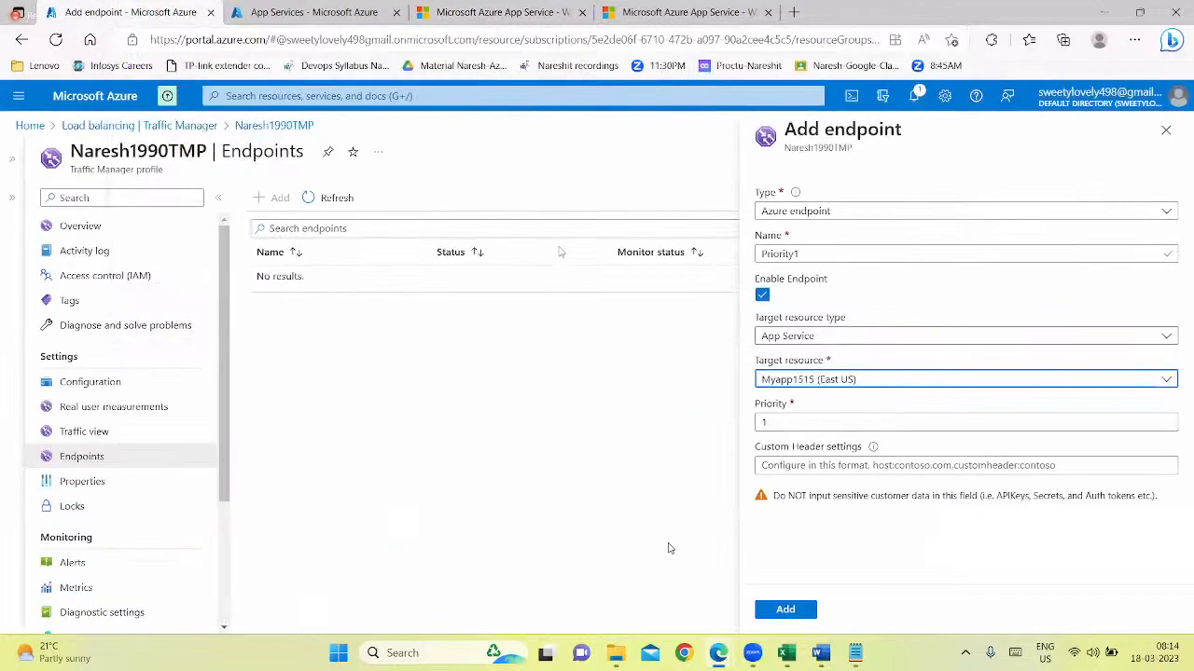
click(791, 465)
key(ctrl+v)
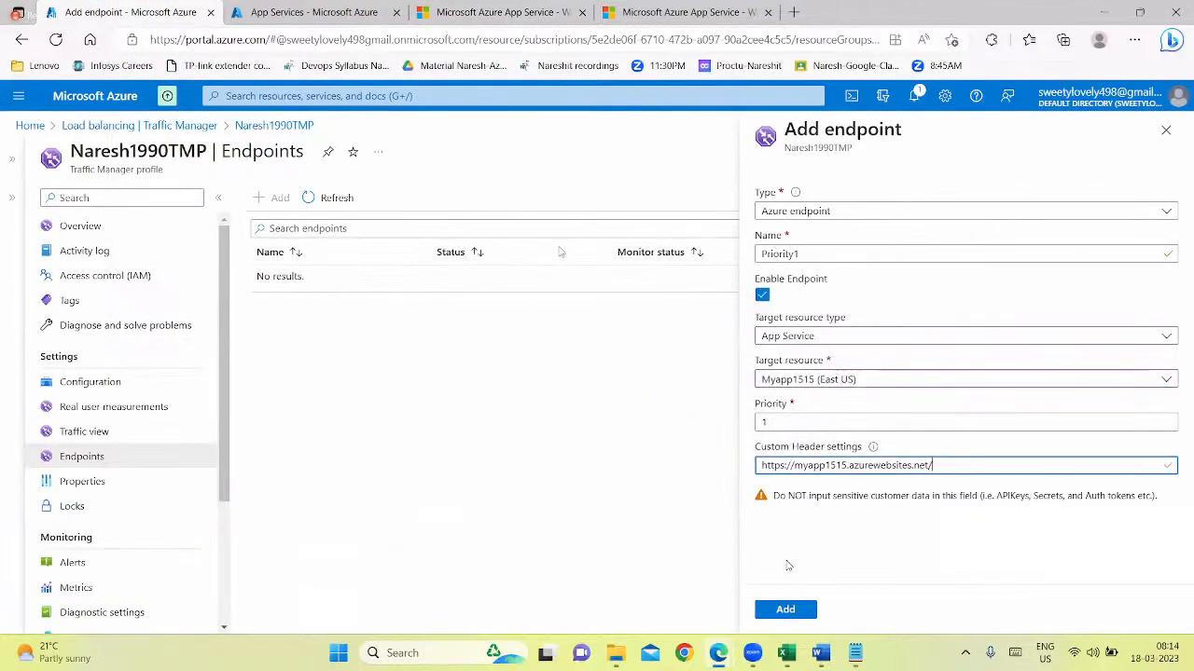
key(Return)
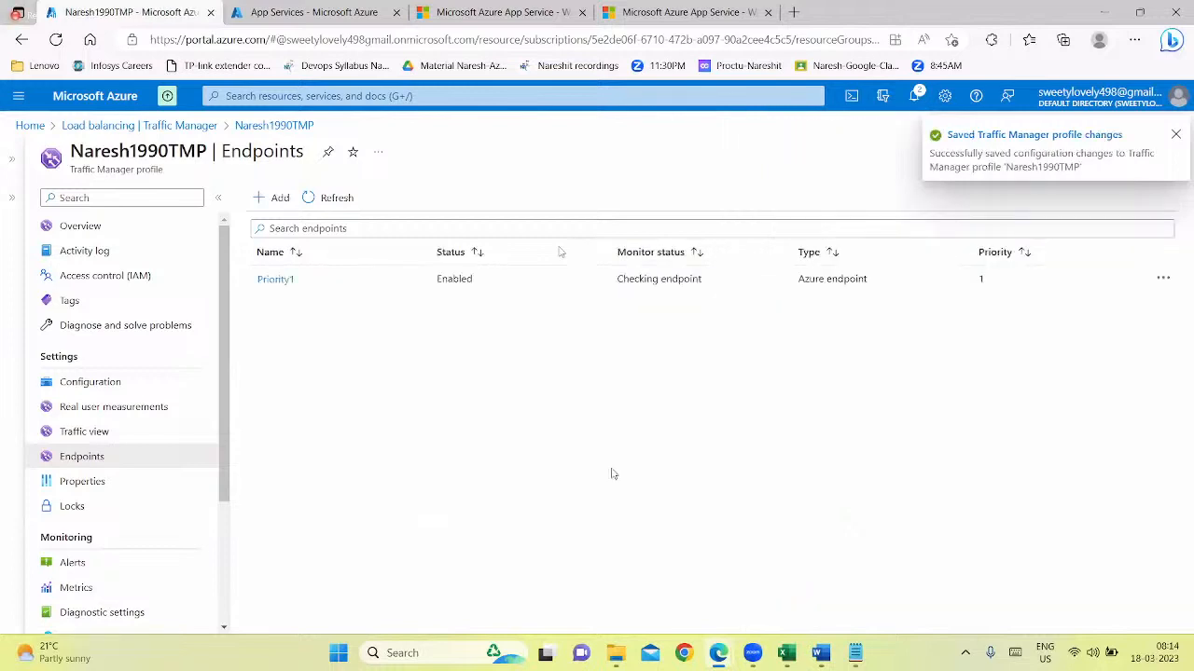
Start a second Azure endpoint for the profile and name it Priority2
click(277, 198)
click(836, 254)
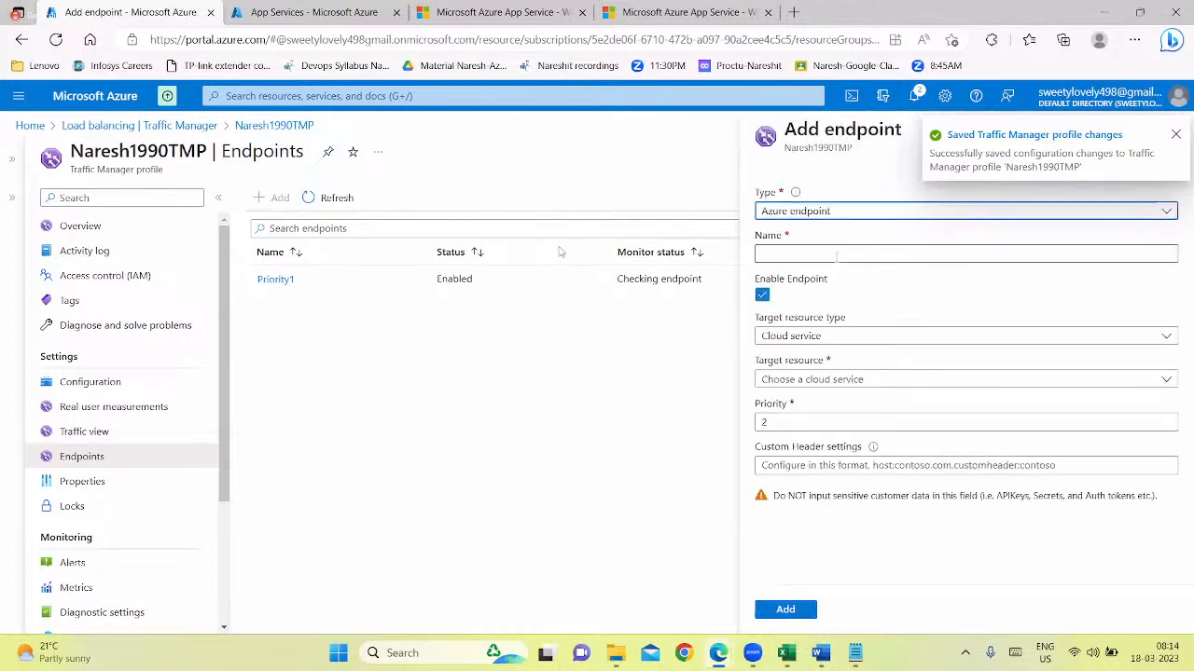
text(Pr)
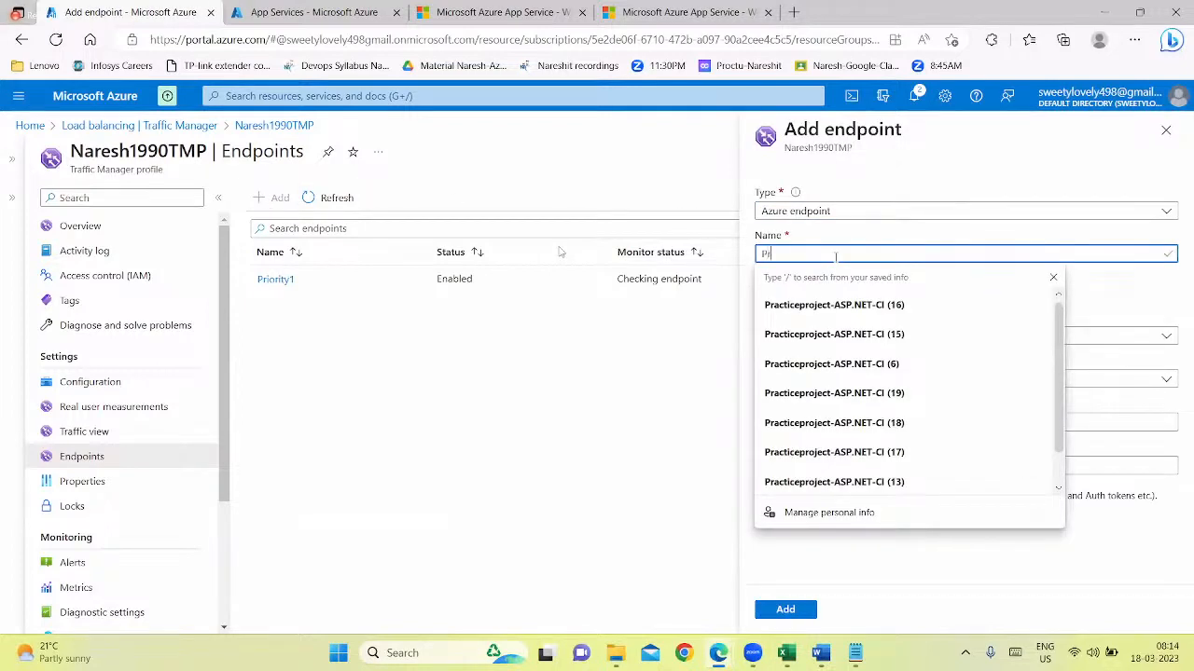
text(iority2)
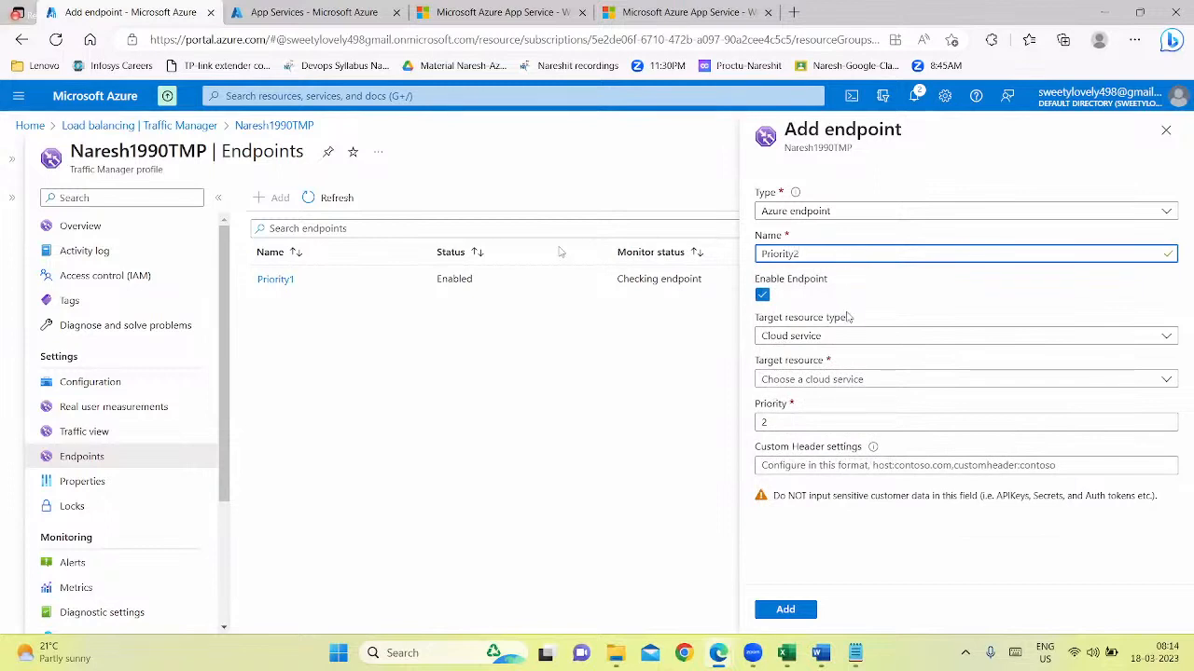
Clear the Priority2 endpoint's Enable Endpoint option, and set its target to the App Service Myapp1717 (Australia Central)
click(814, 382)
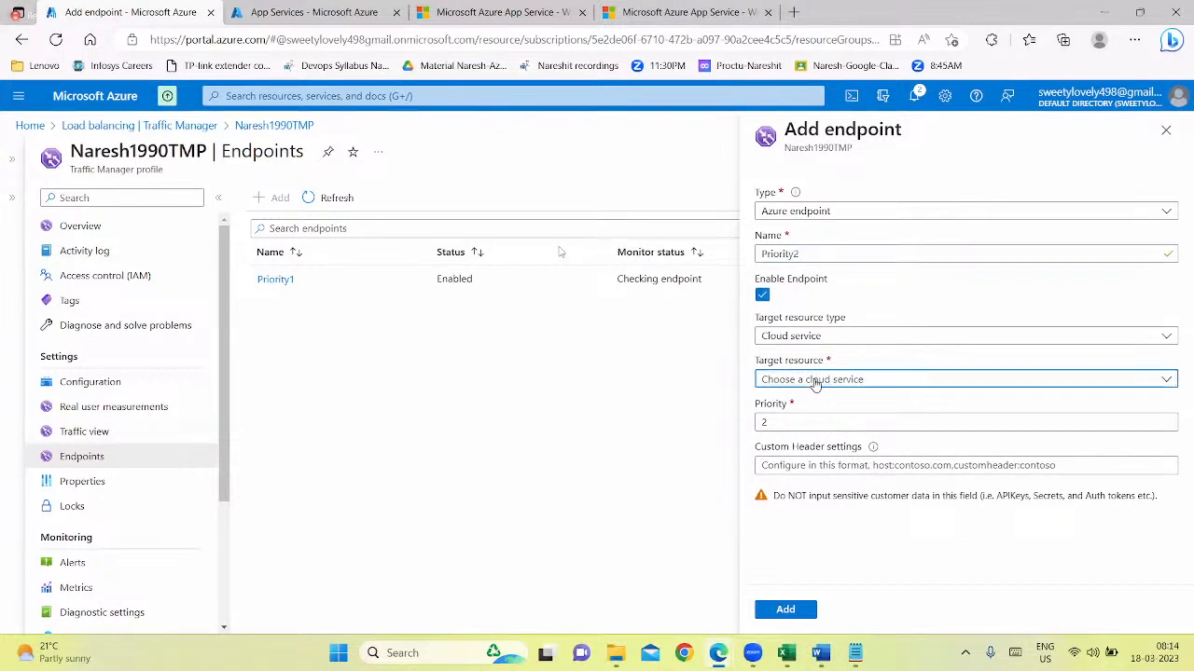
click(815, 383)
click(911, 300)
click(847, 339)
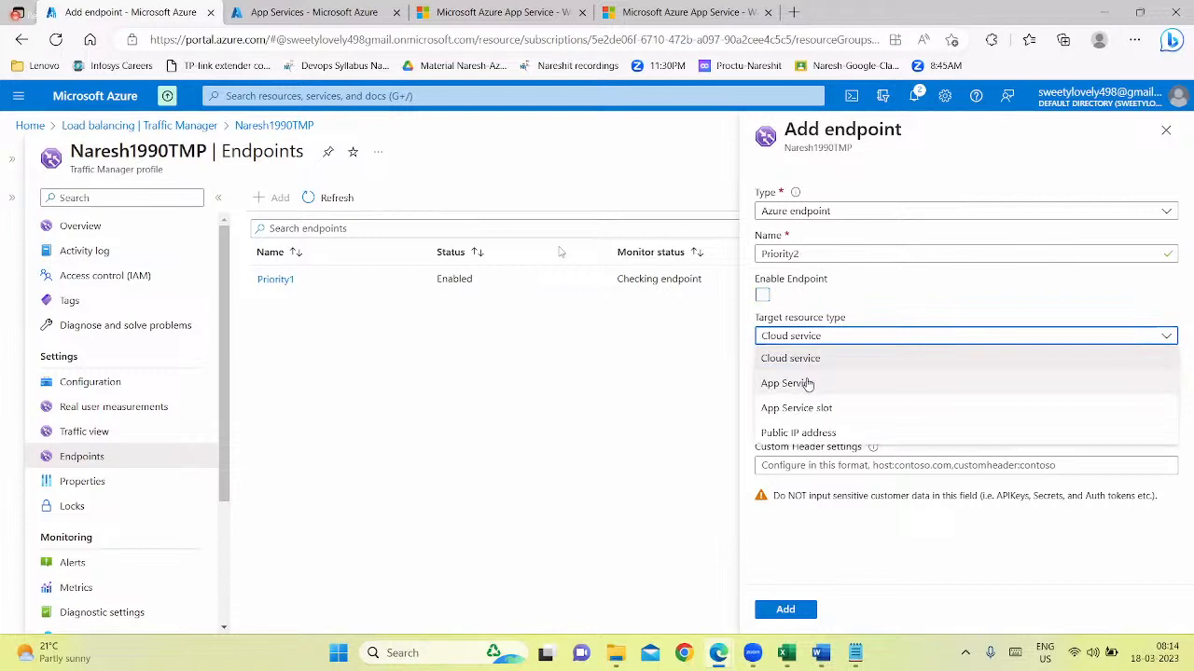
click(801, 382)
click(837, 381)
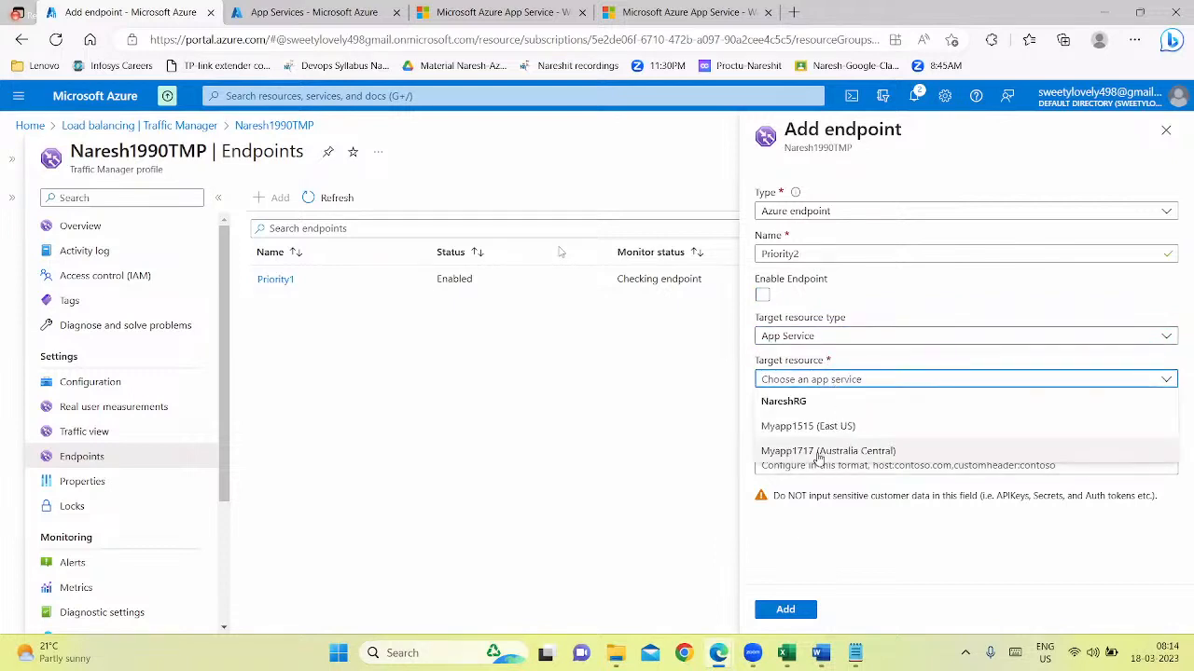
click(819, 452)
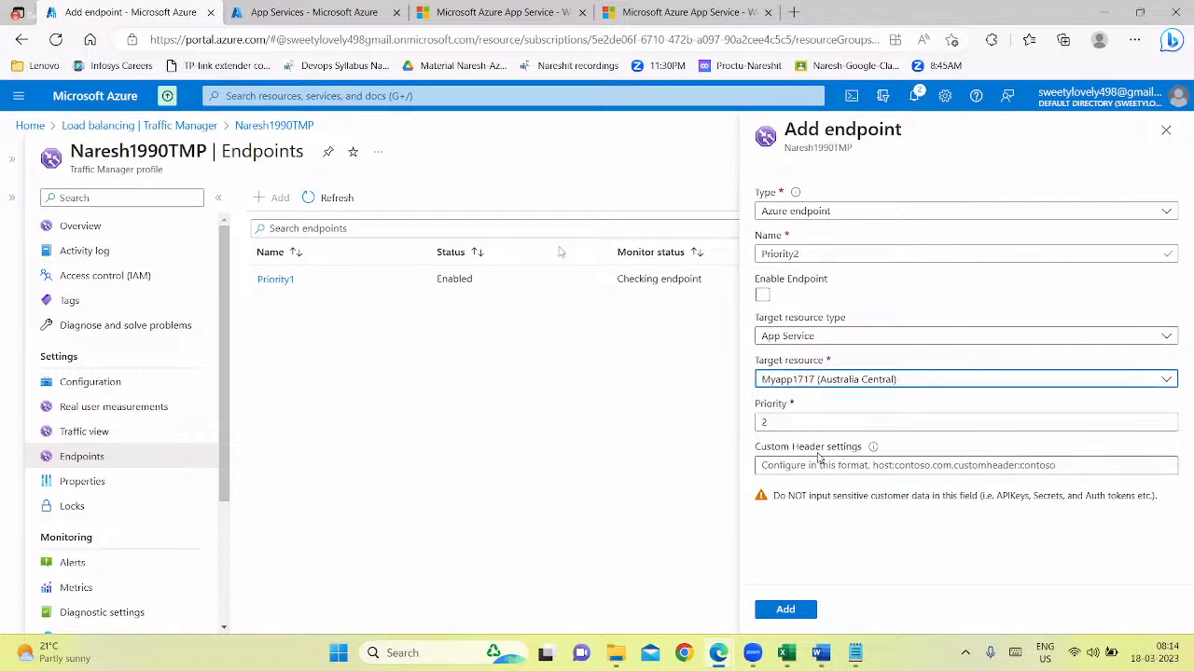
click(680, 7)
click(416, 45)
key(ctrl+c)
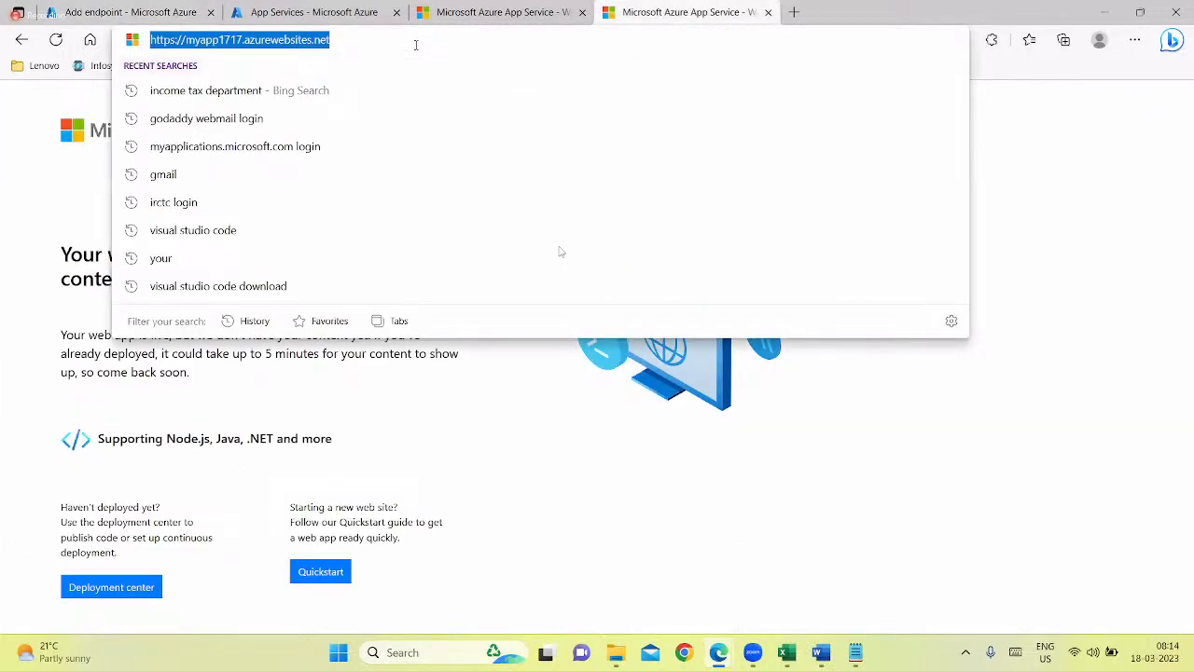
click(131, 12)
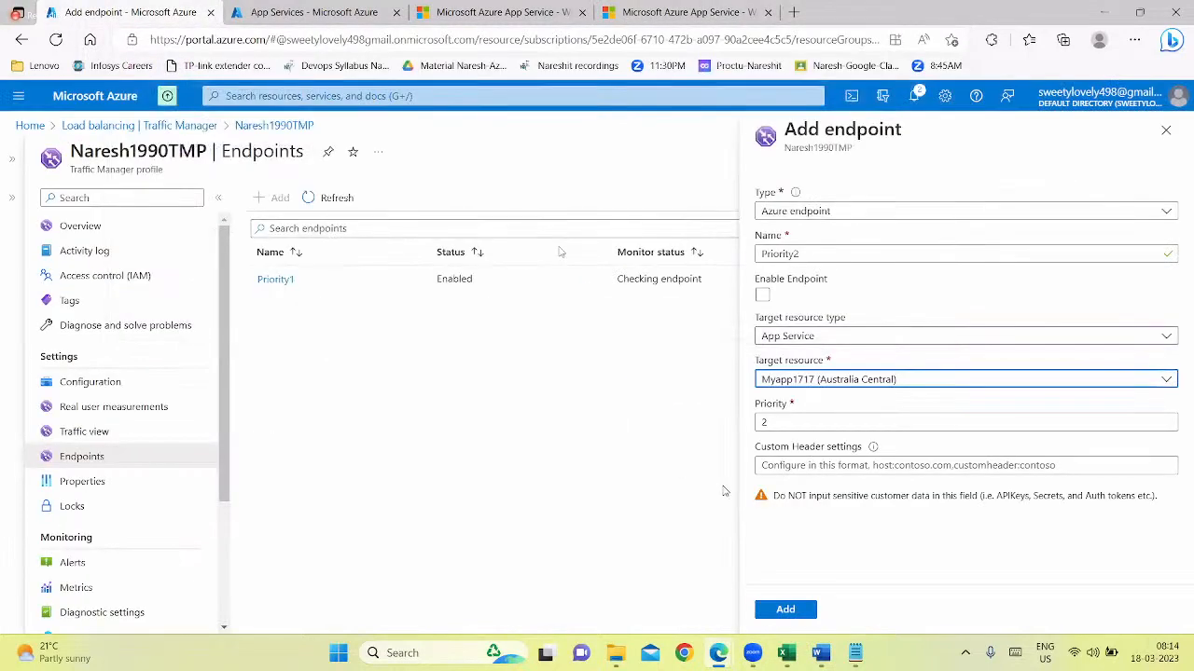
click(799, 466)
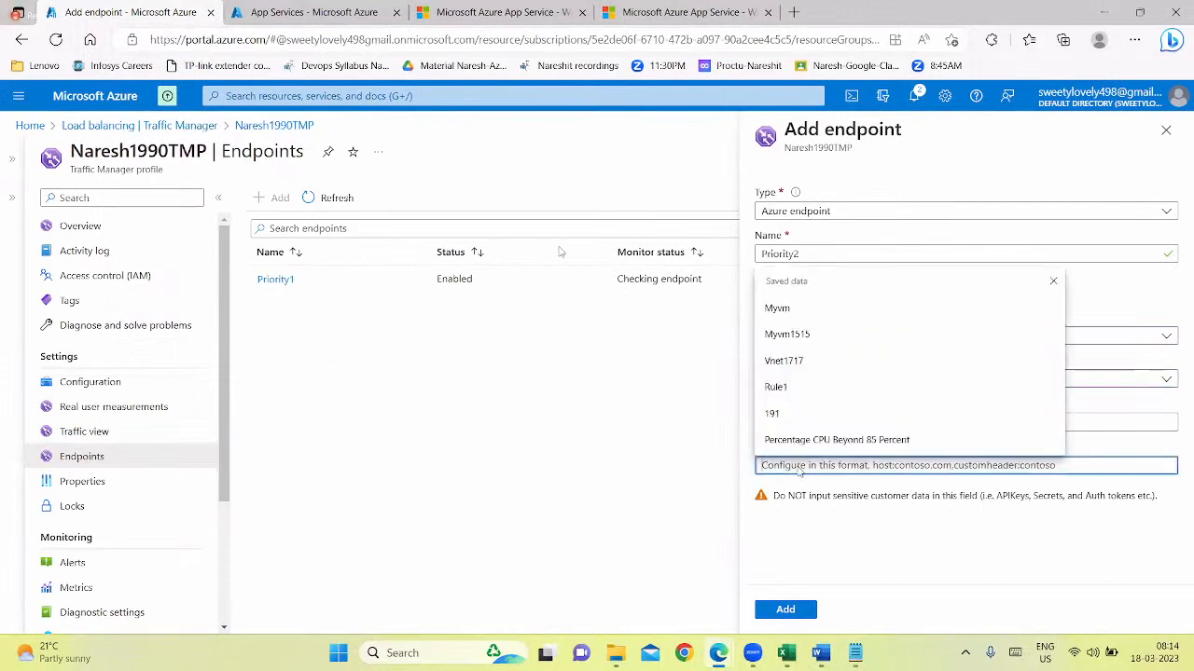
key(ctrl+v)
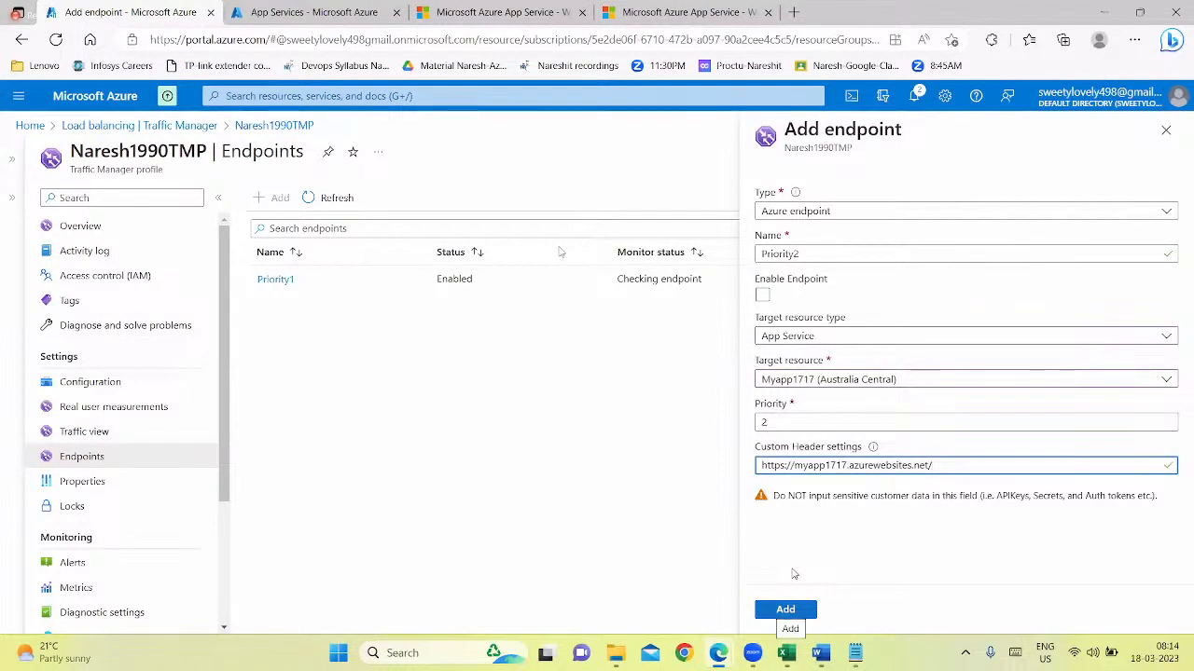
click(786, 609)
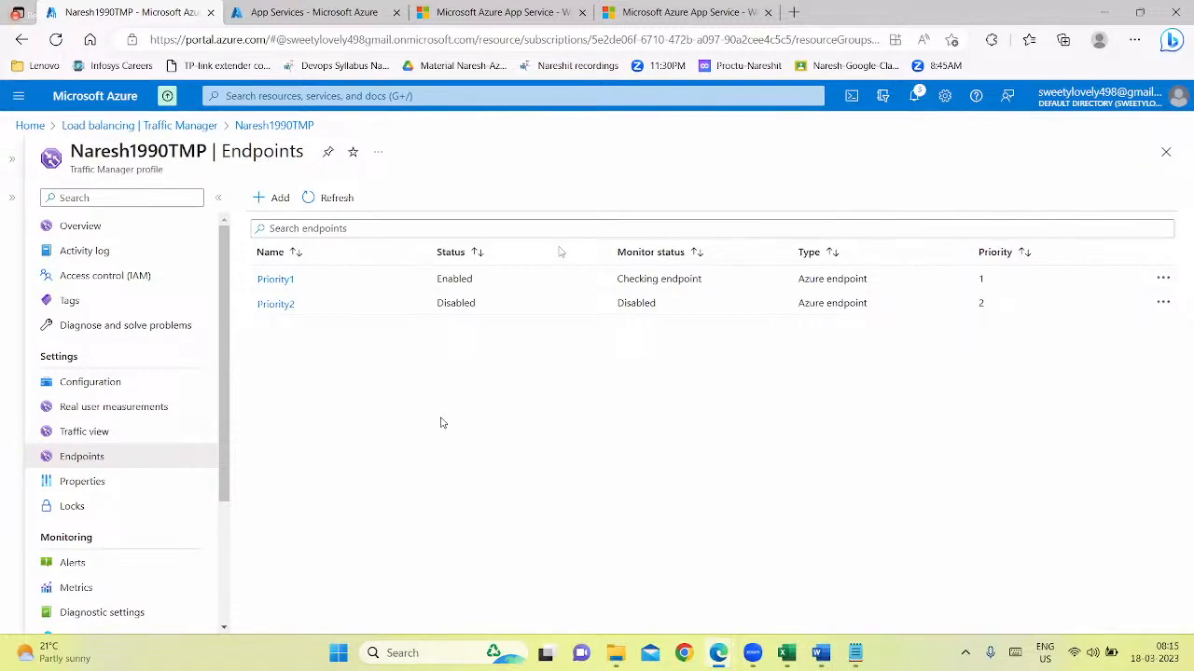
Set the Priority2 endpoint's status to Enabled, save the change, and return to the profile's endpoint list
click(276, 305)
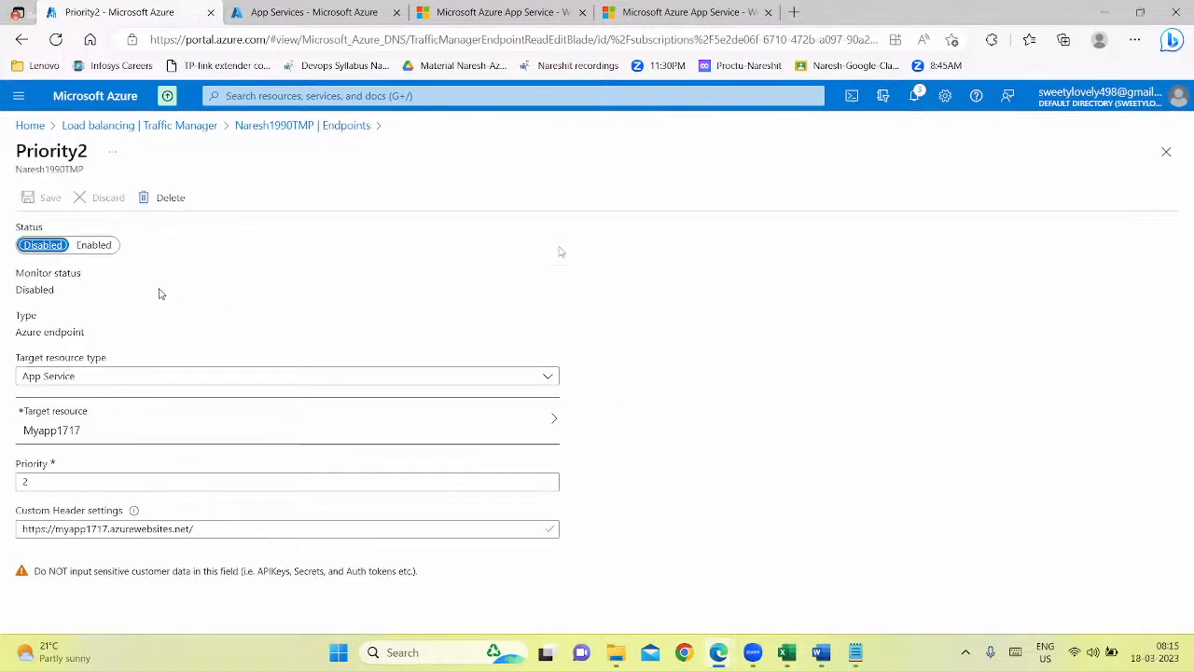
click(94, 245)
click(50, 197)
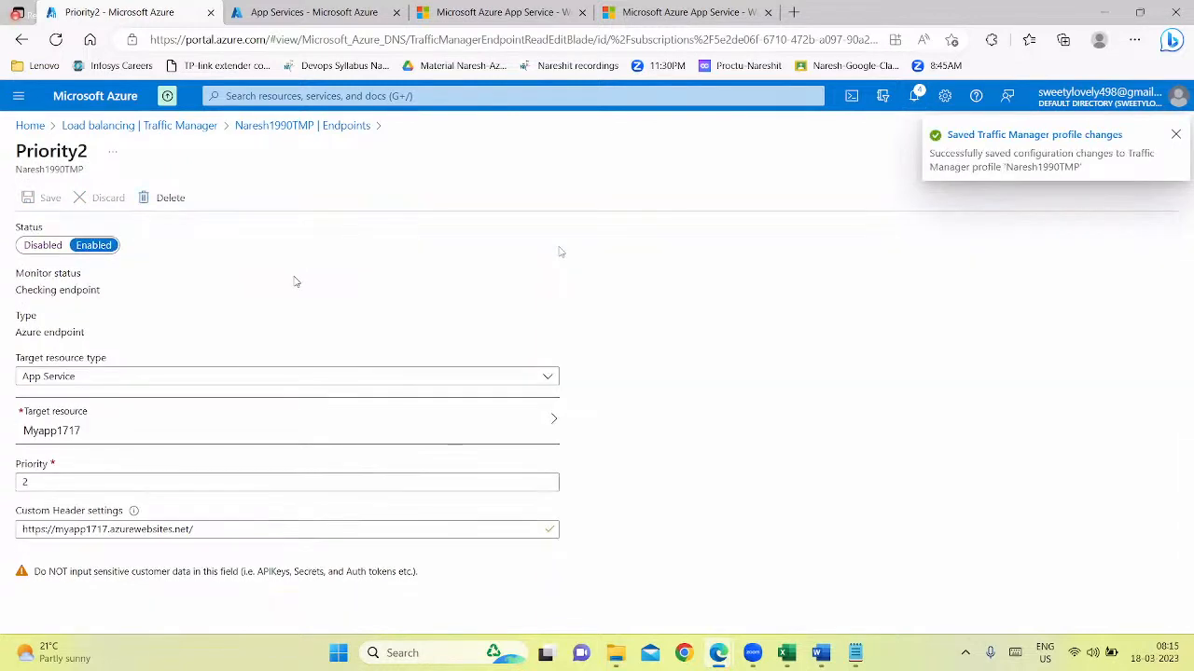
click(270, 125)
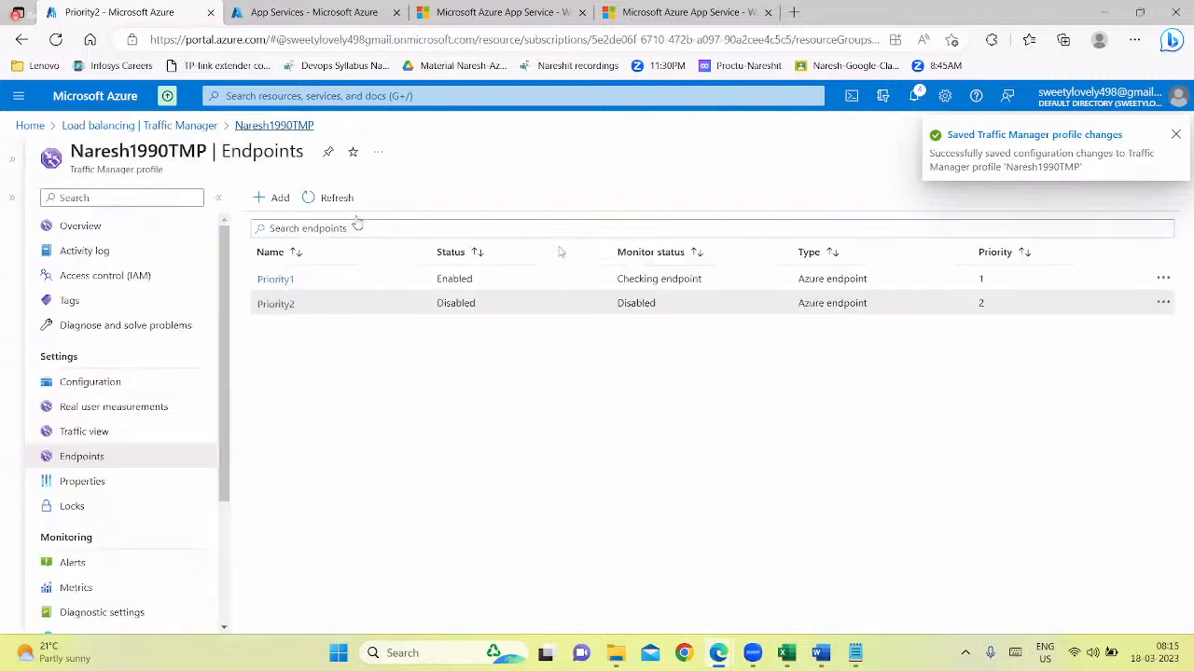
Review the saved settings of the Priority1 and Priority2 endpoints, including status, target and custom header, and return to the Traffic Manager profile list
click(274, 281)
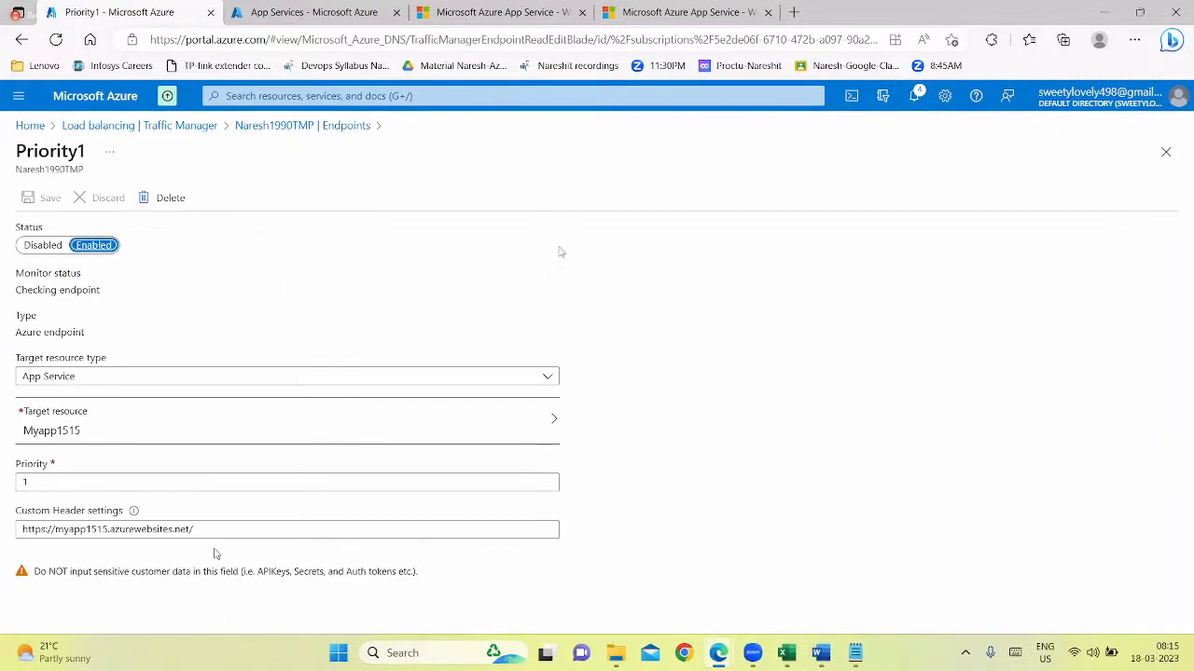
drag(201, 529, 74, 491)
click(418, 309)
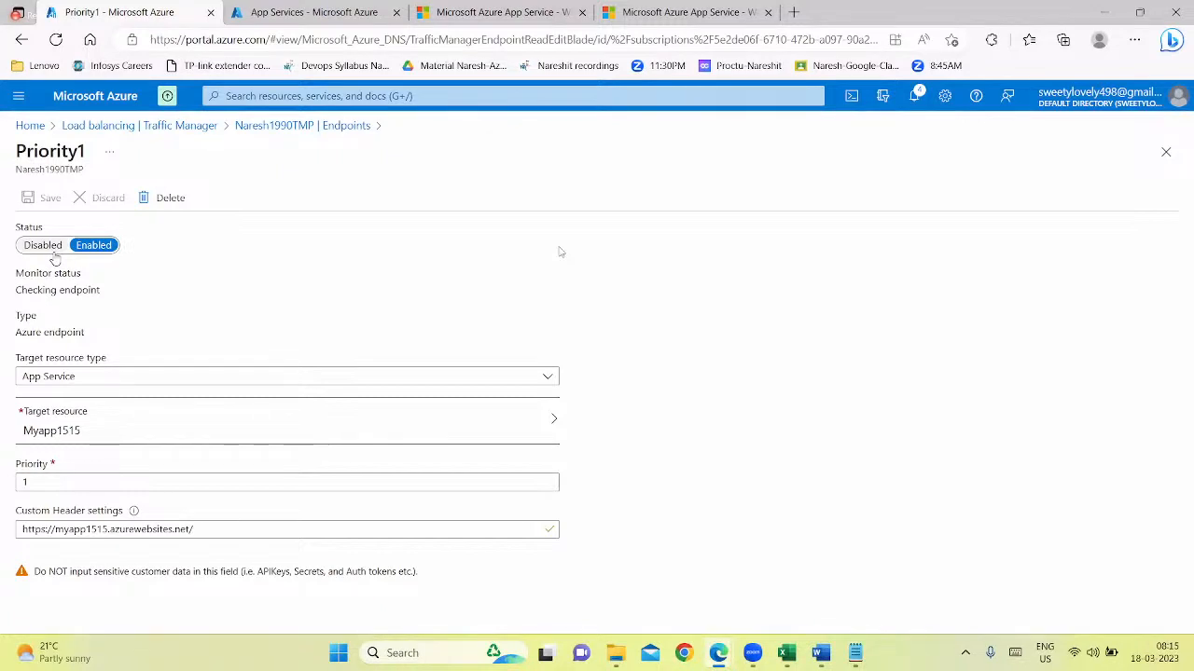
click(269, 125)
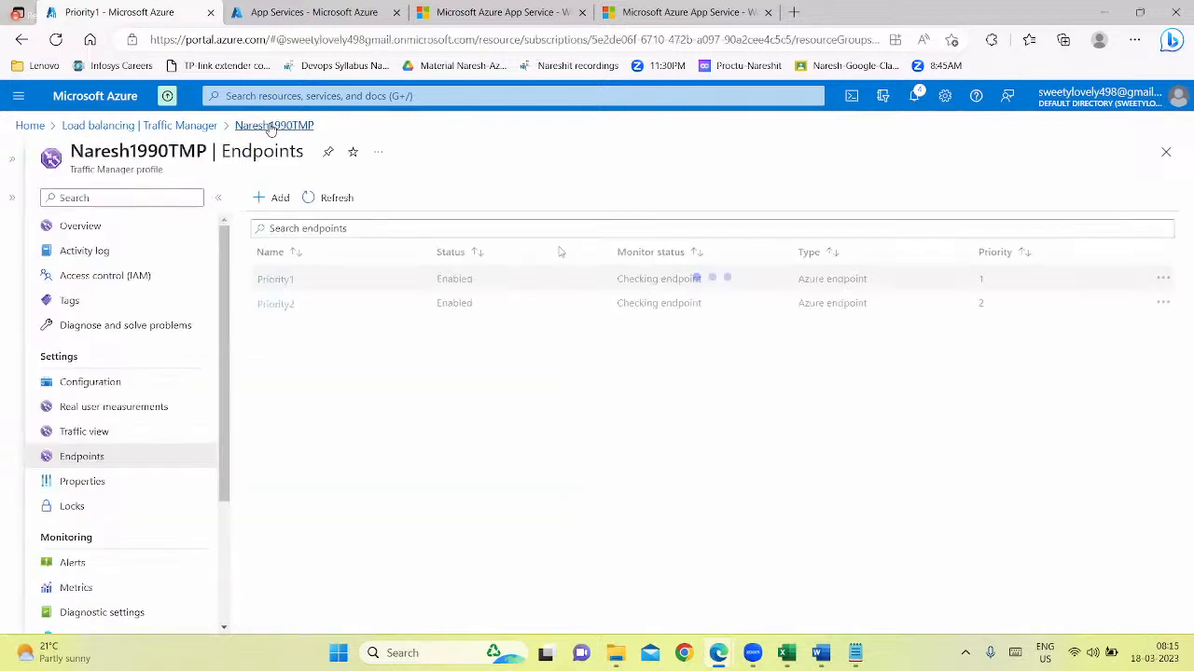
click(285, 305)
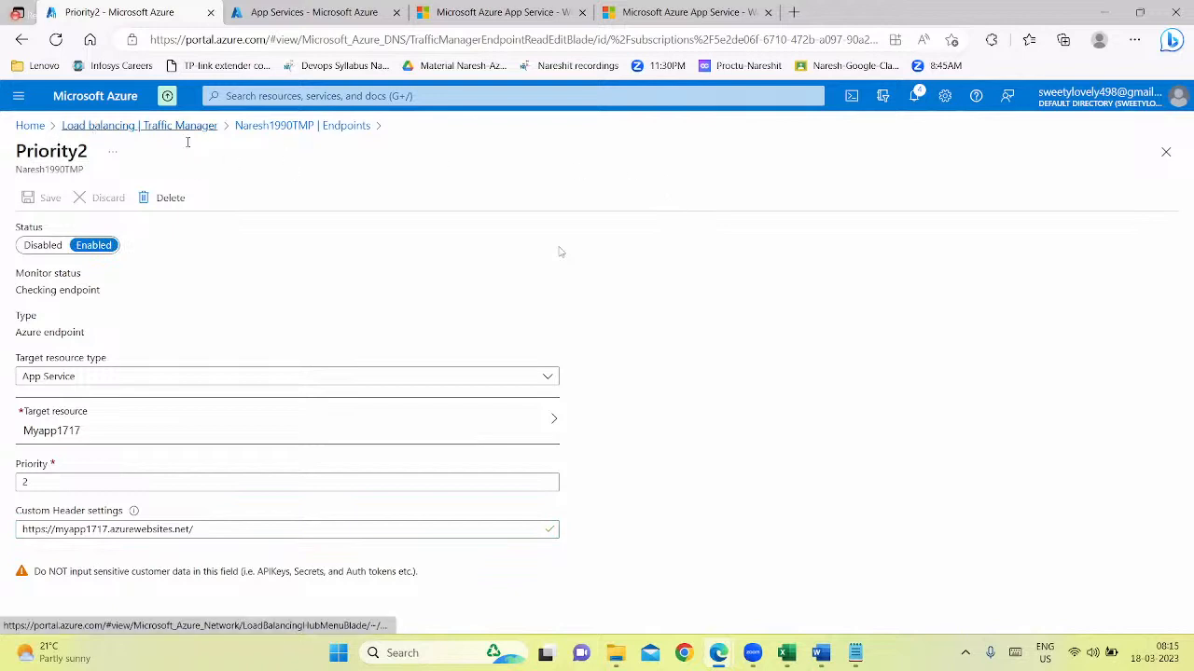
click(97, 128)
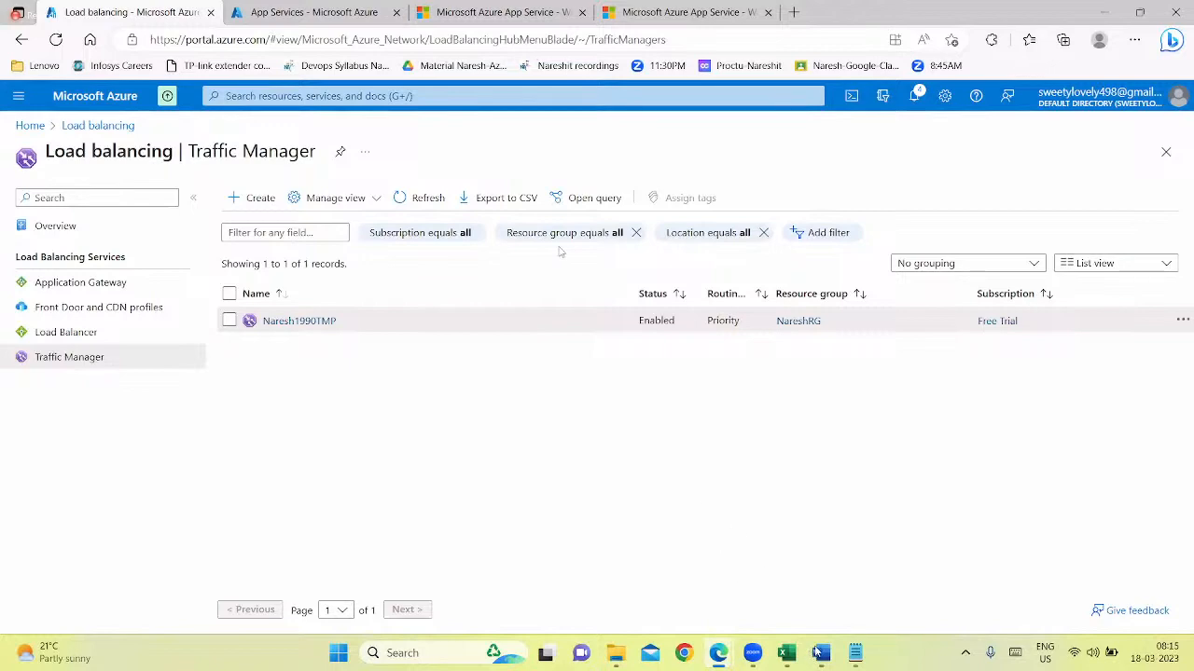
Switch to the Study Material-730AM.docx document in Word and look through the Traffic Manager routing methods and the Azure Firewall notes
mouse_move(819, 653)
click(814, 562)
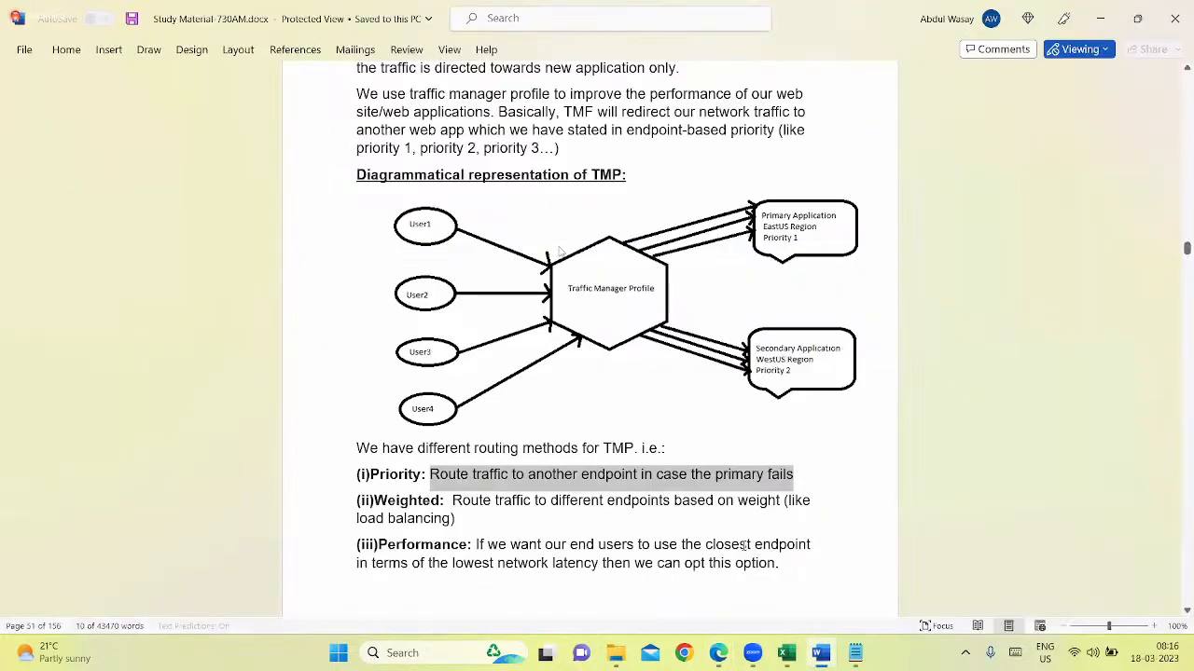
scroll(743, 546, down, 6)
scroll(560, 251, down, 4)
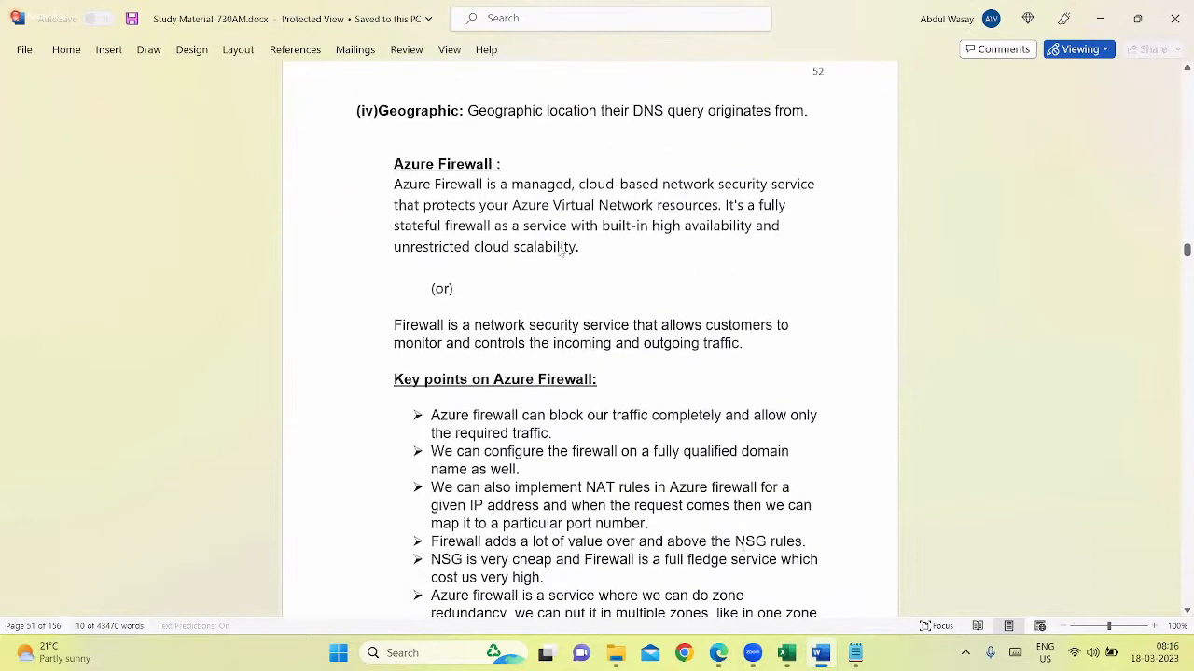
scroll(560, 252, down, 2)
scroll(563, 252, up, 1)
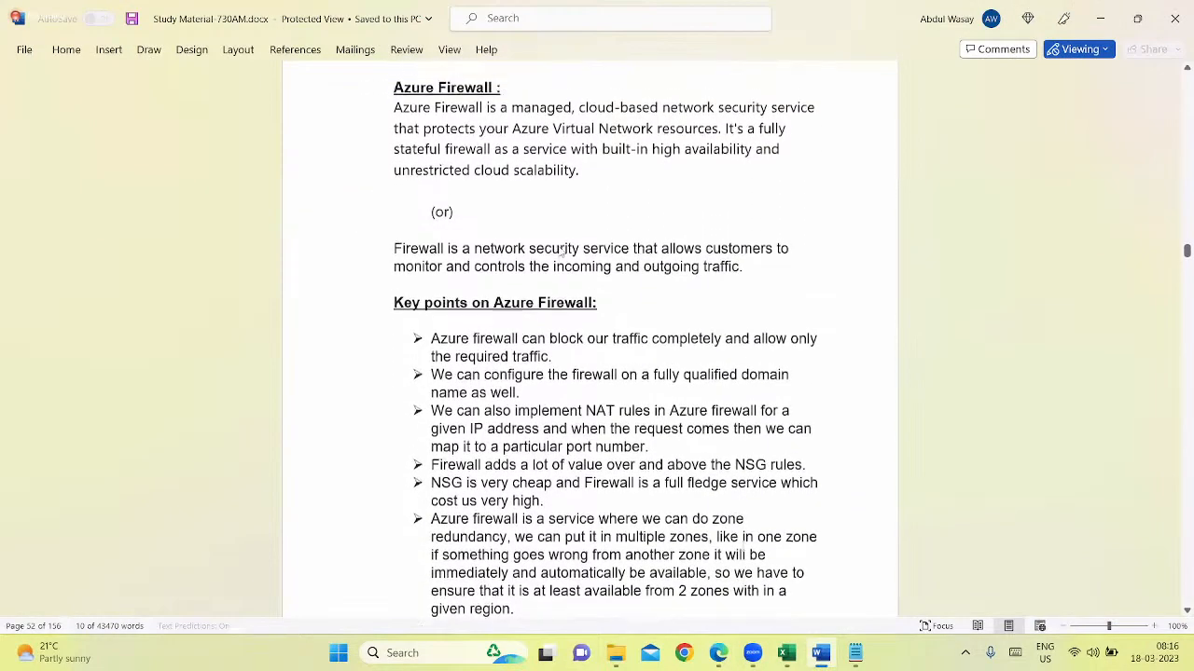
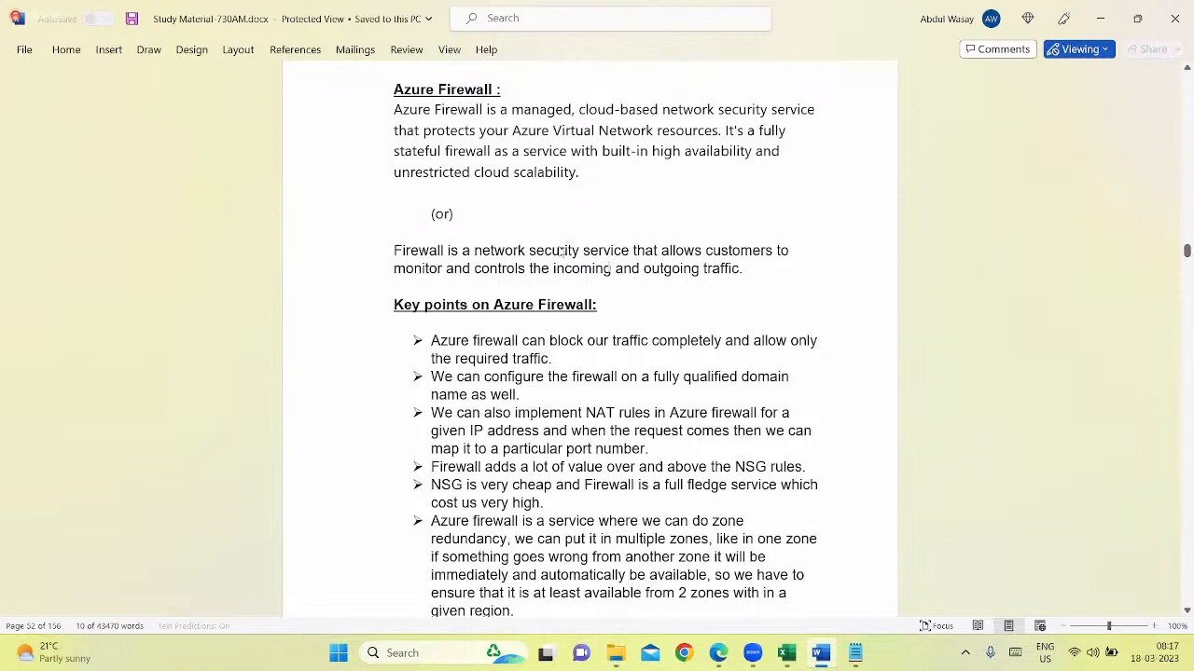
Highlight the short Azure Firewall definition about monitoring incoming traffic, read on through the key points list, and clear the highlight
drag(613, 267, 479, 230)
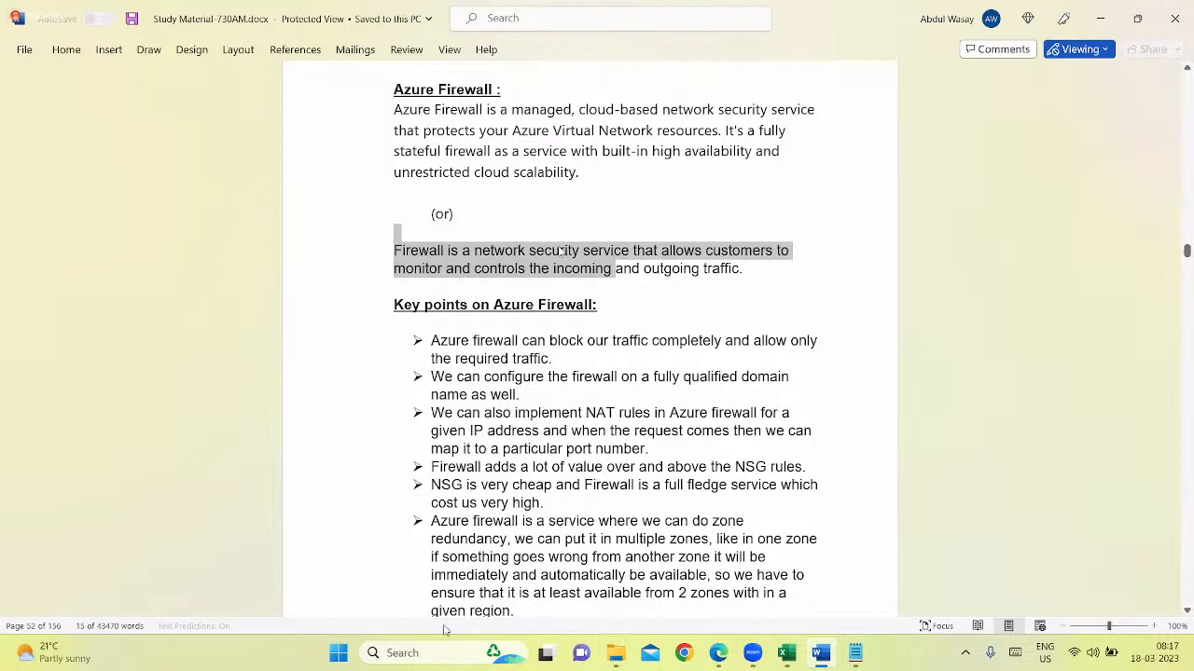
scroll(431, 611, down, 1)
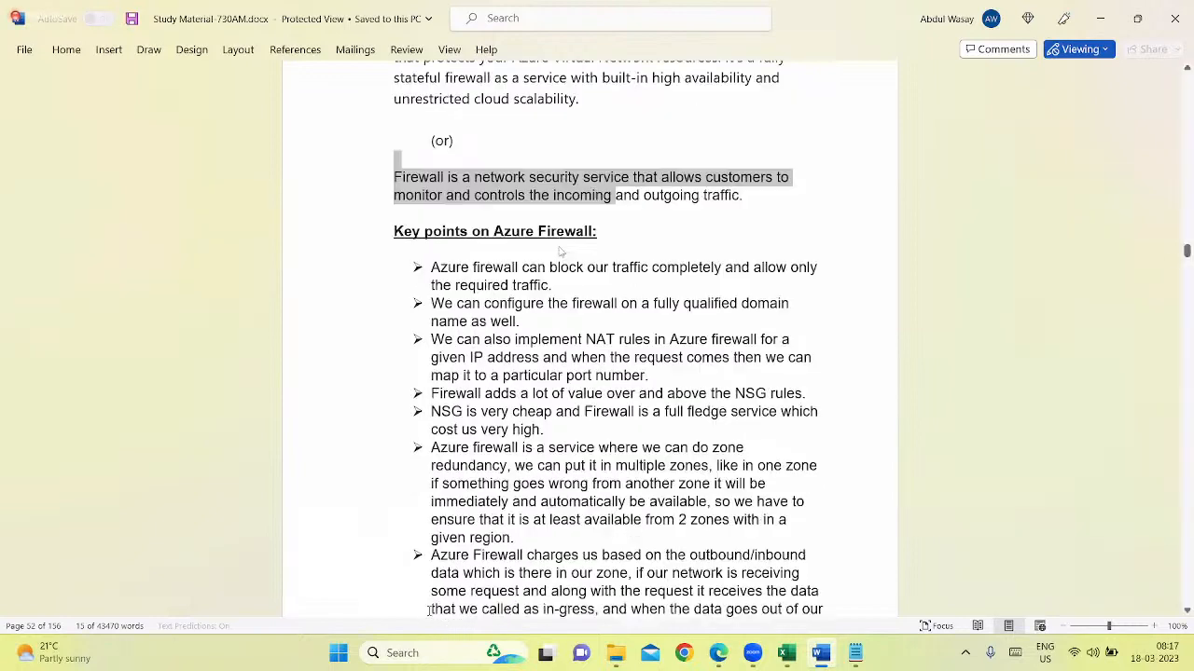
scroll(426, 613, down, 1)
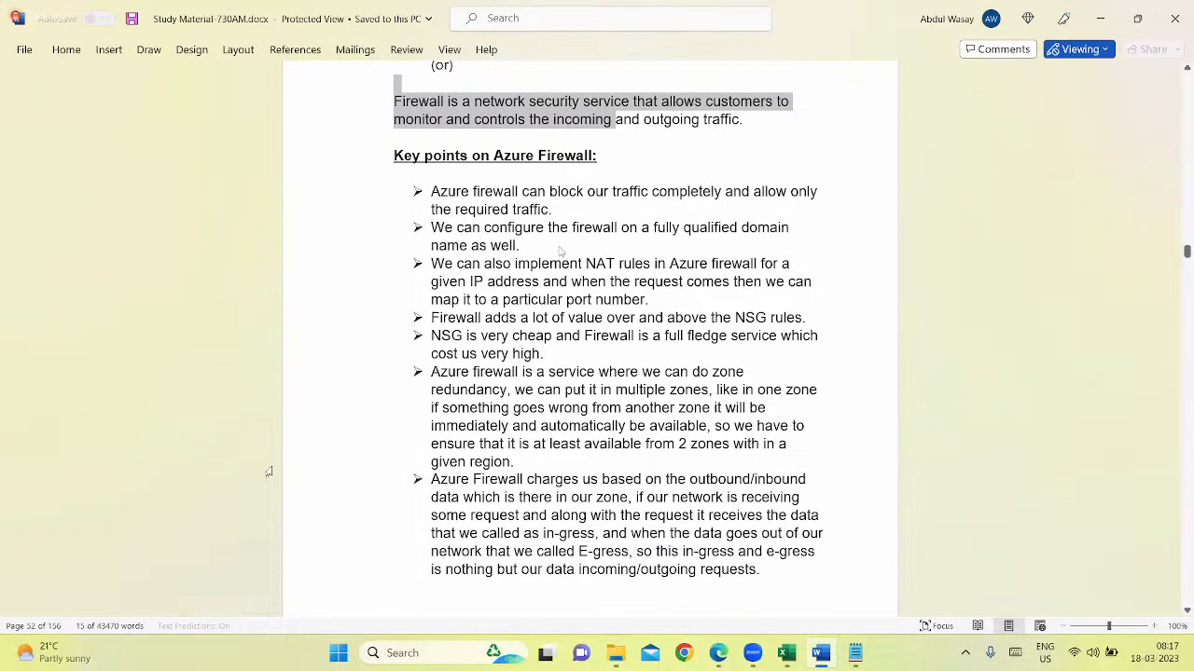
click(562, 446)
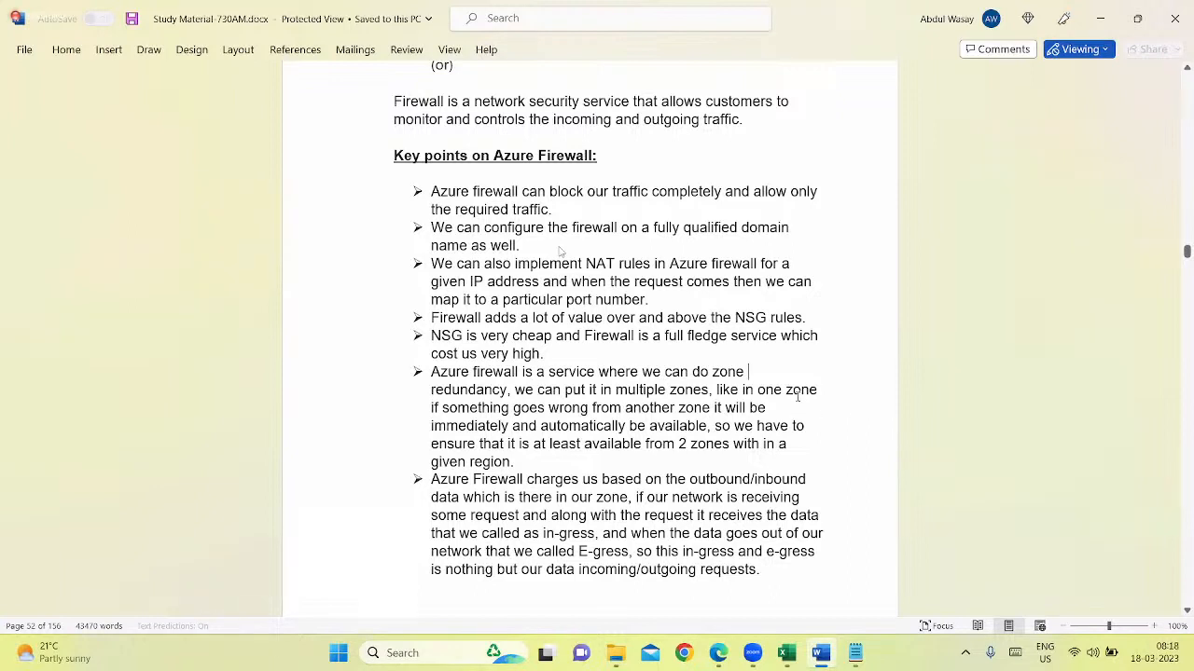
click(616, 246)
Go through the Azure Firewall key points, highlighting those on required traffic, qualified domain names, NAT rules, value over NSG rules, and NSG cost
drag(495, 155, 606, 155)
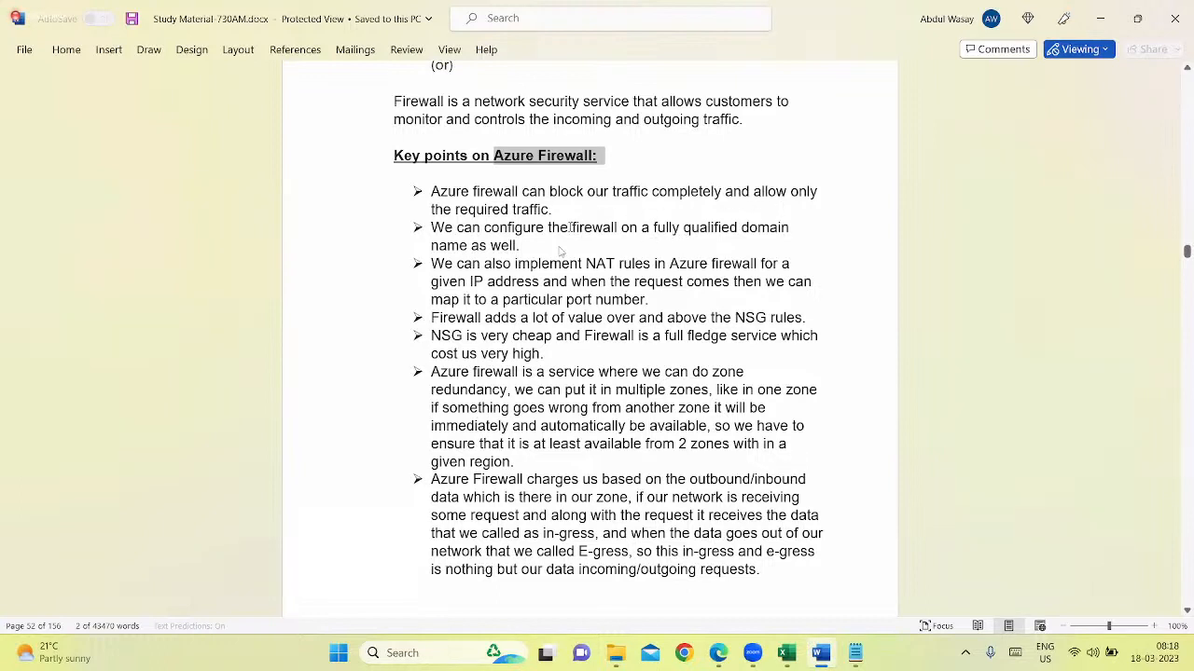
drag(547, 207, 658, 192)
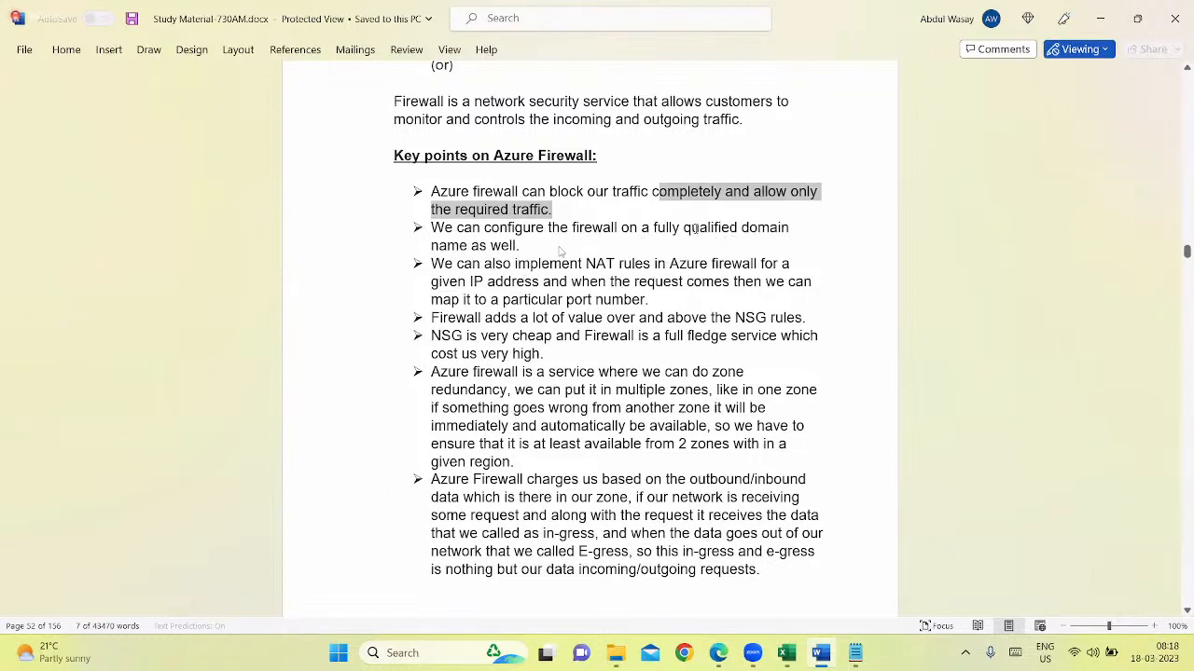
drag(684, 229, 791, 232)
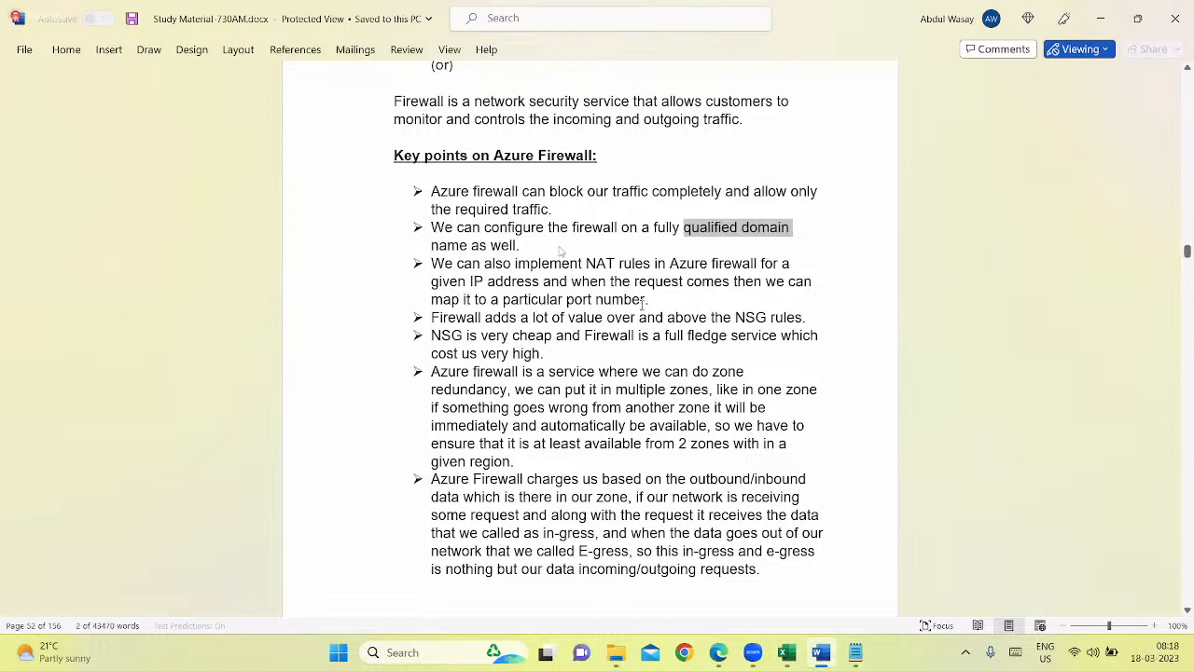
drag(656, 299, 464, 264)
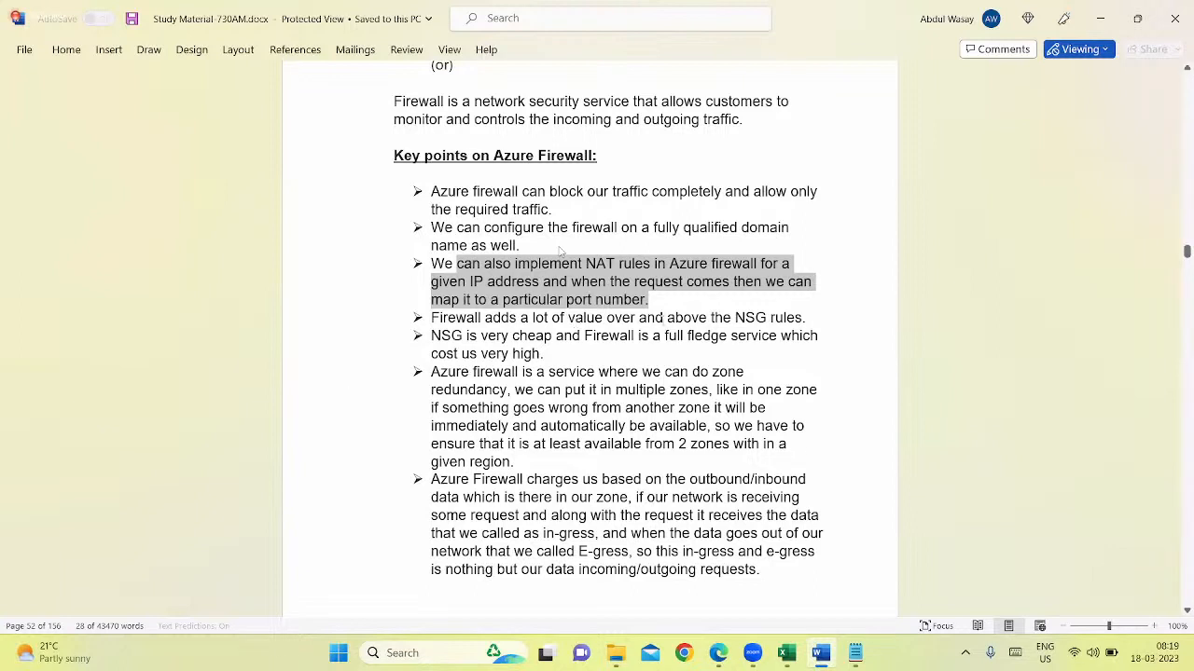
click(664, 320)
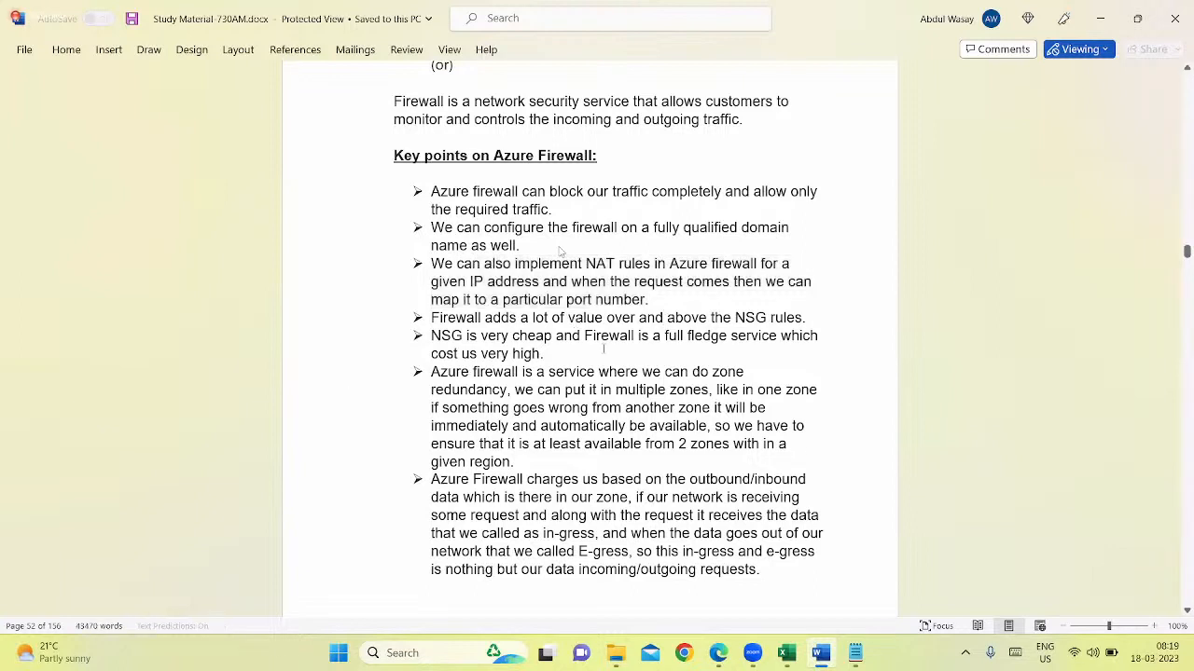
drag(448, 318, 800, 326)
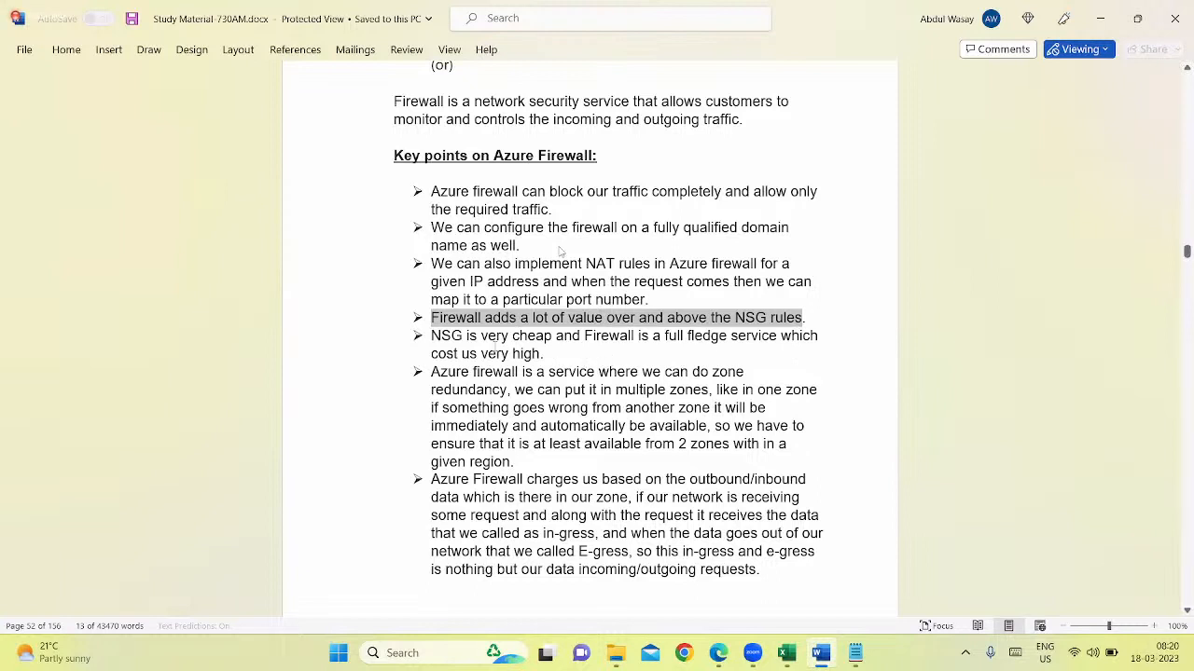
drag(552, 354, 434, 338)
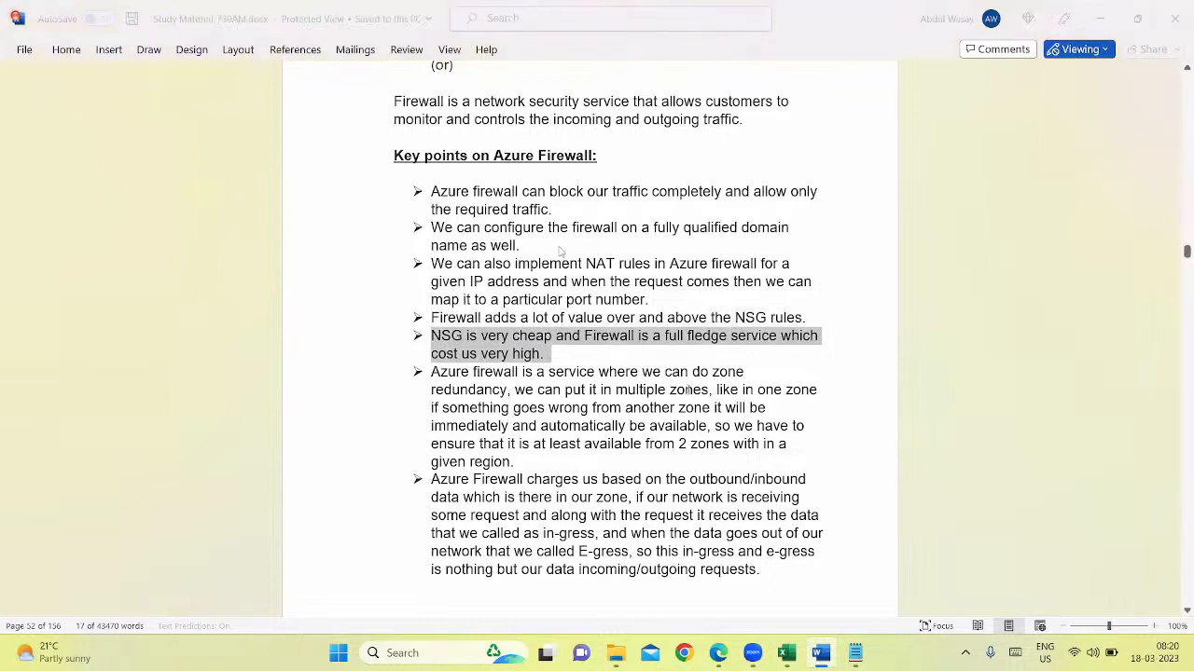
Read past the zone redundancy and data charge points to the diagrammatical representation of Azure Firewalls on page 53
scroll(560, 250, down, 1)
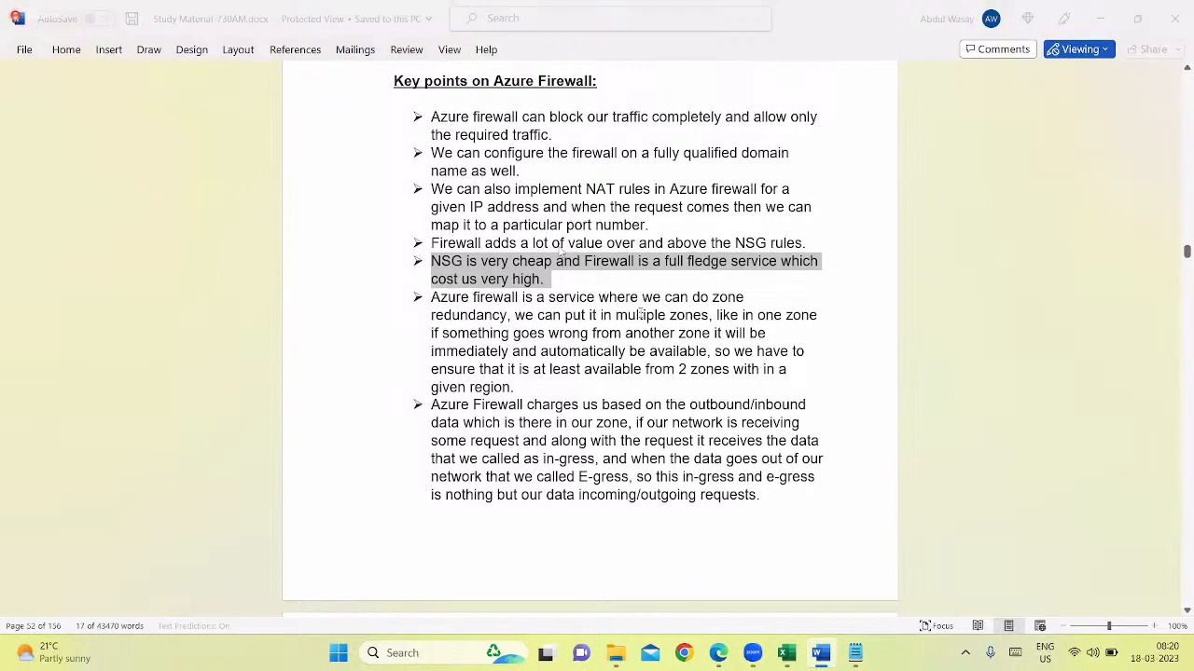
scroll(561, 250, down, 5)
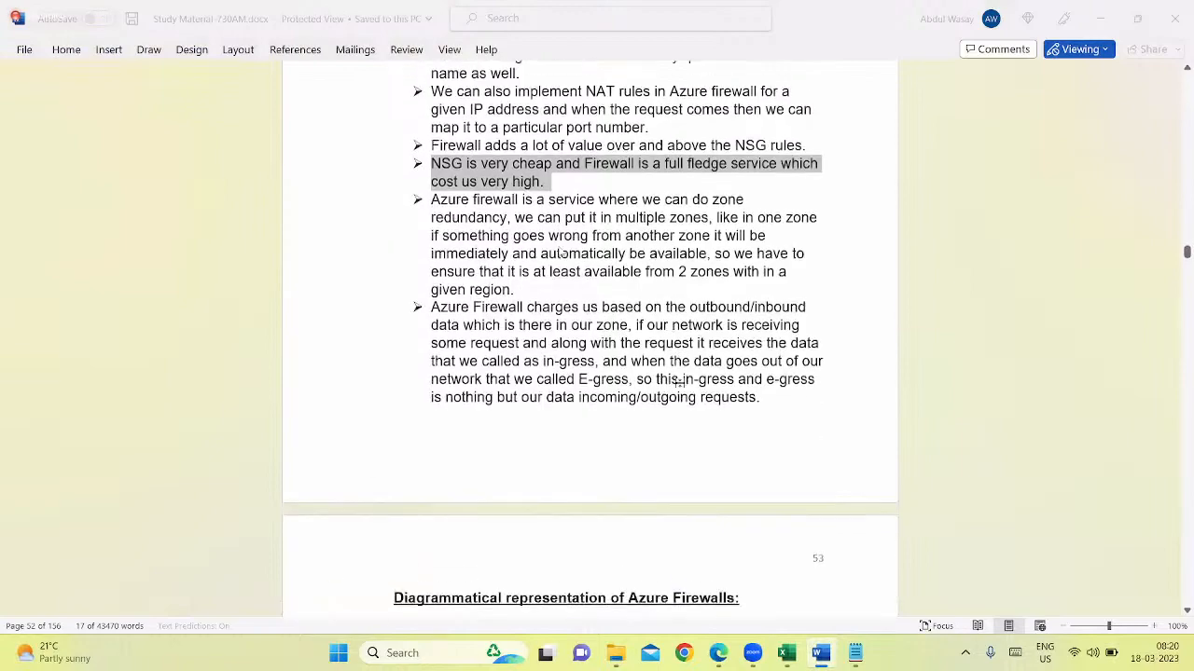
scroll(560, 250, down, 5)
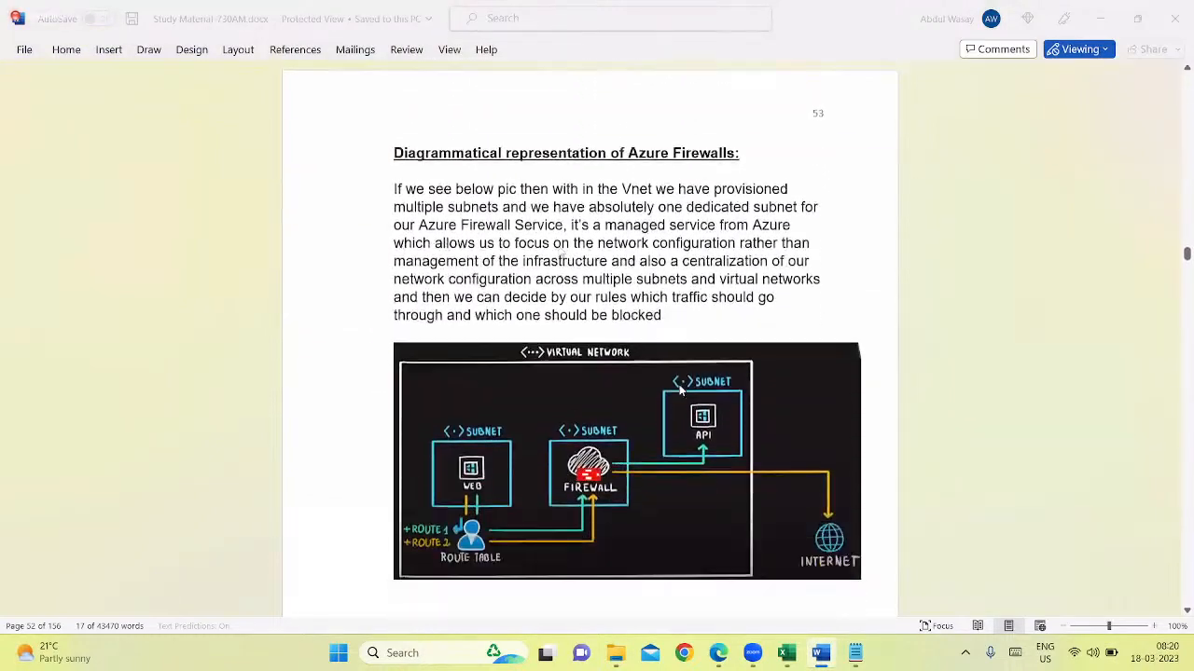